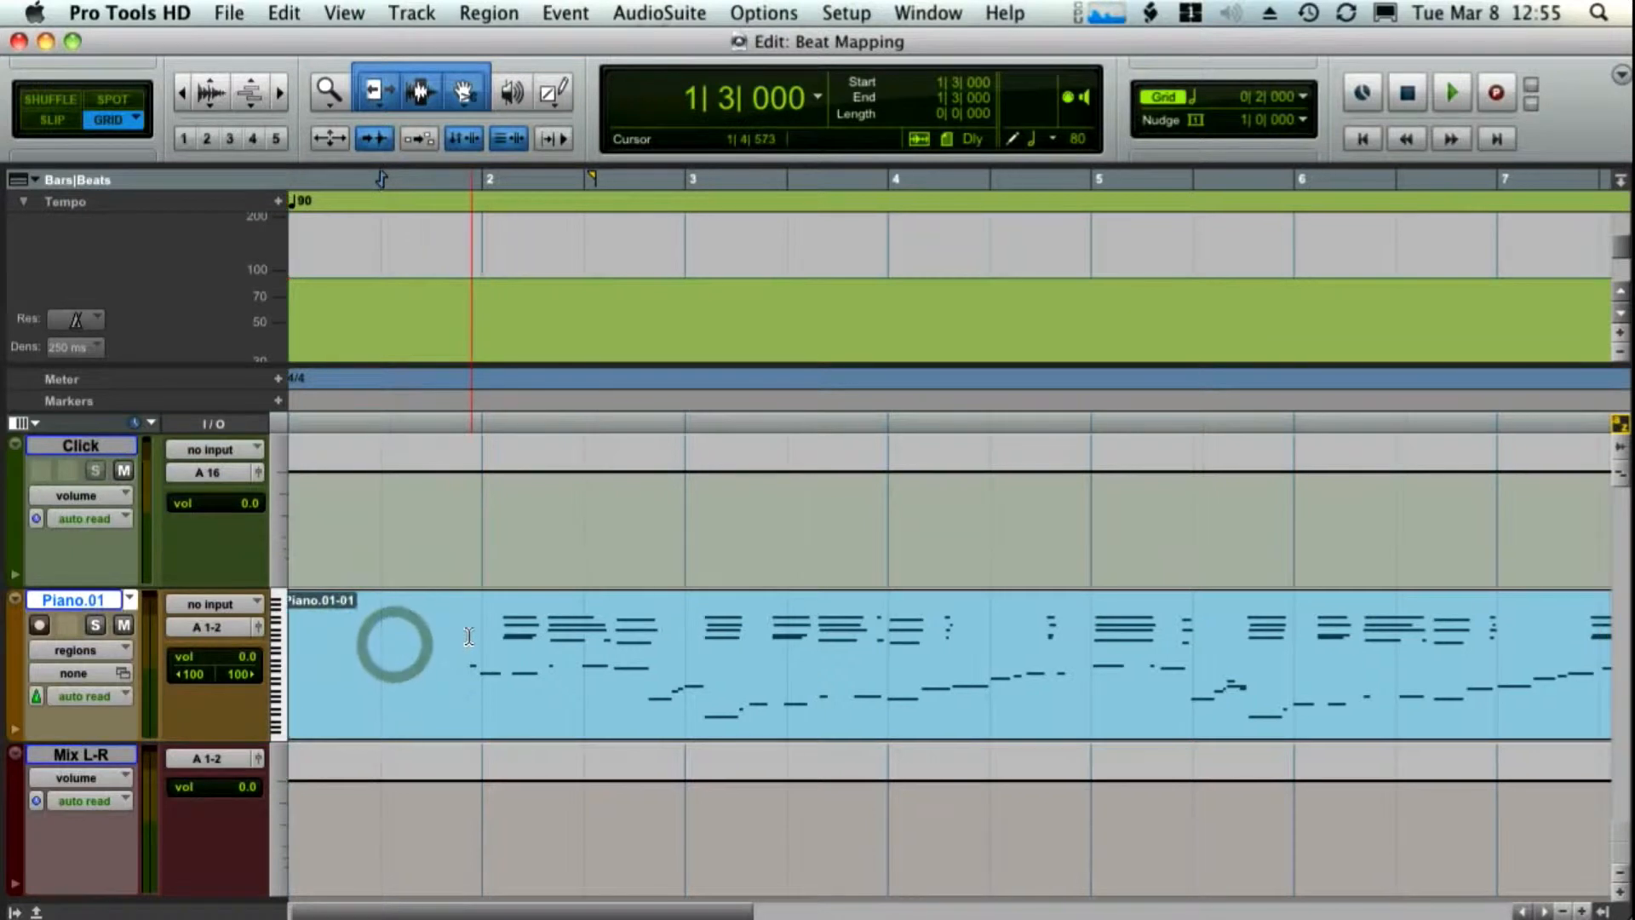
# Place the edit cursor at 1|3|000 on the piano track, listen to a few bars against the click, and stop playback
pyautogui.click(471, 637)
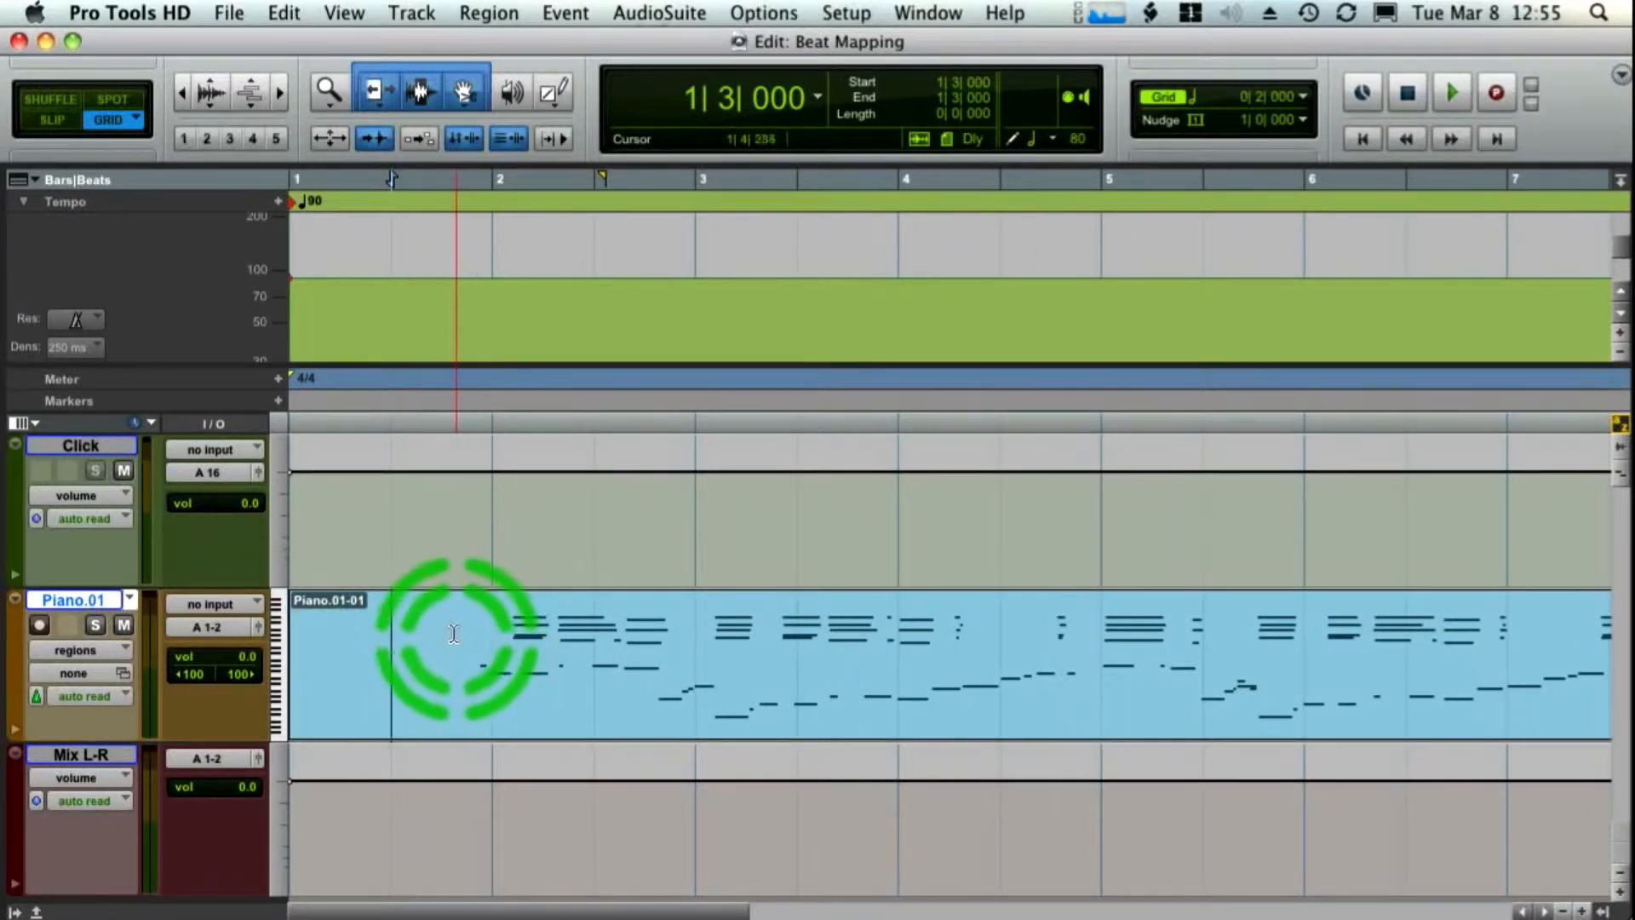
pyautogui.moveTo(428, 630); pyautogui.dragTo(128, 652)
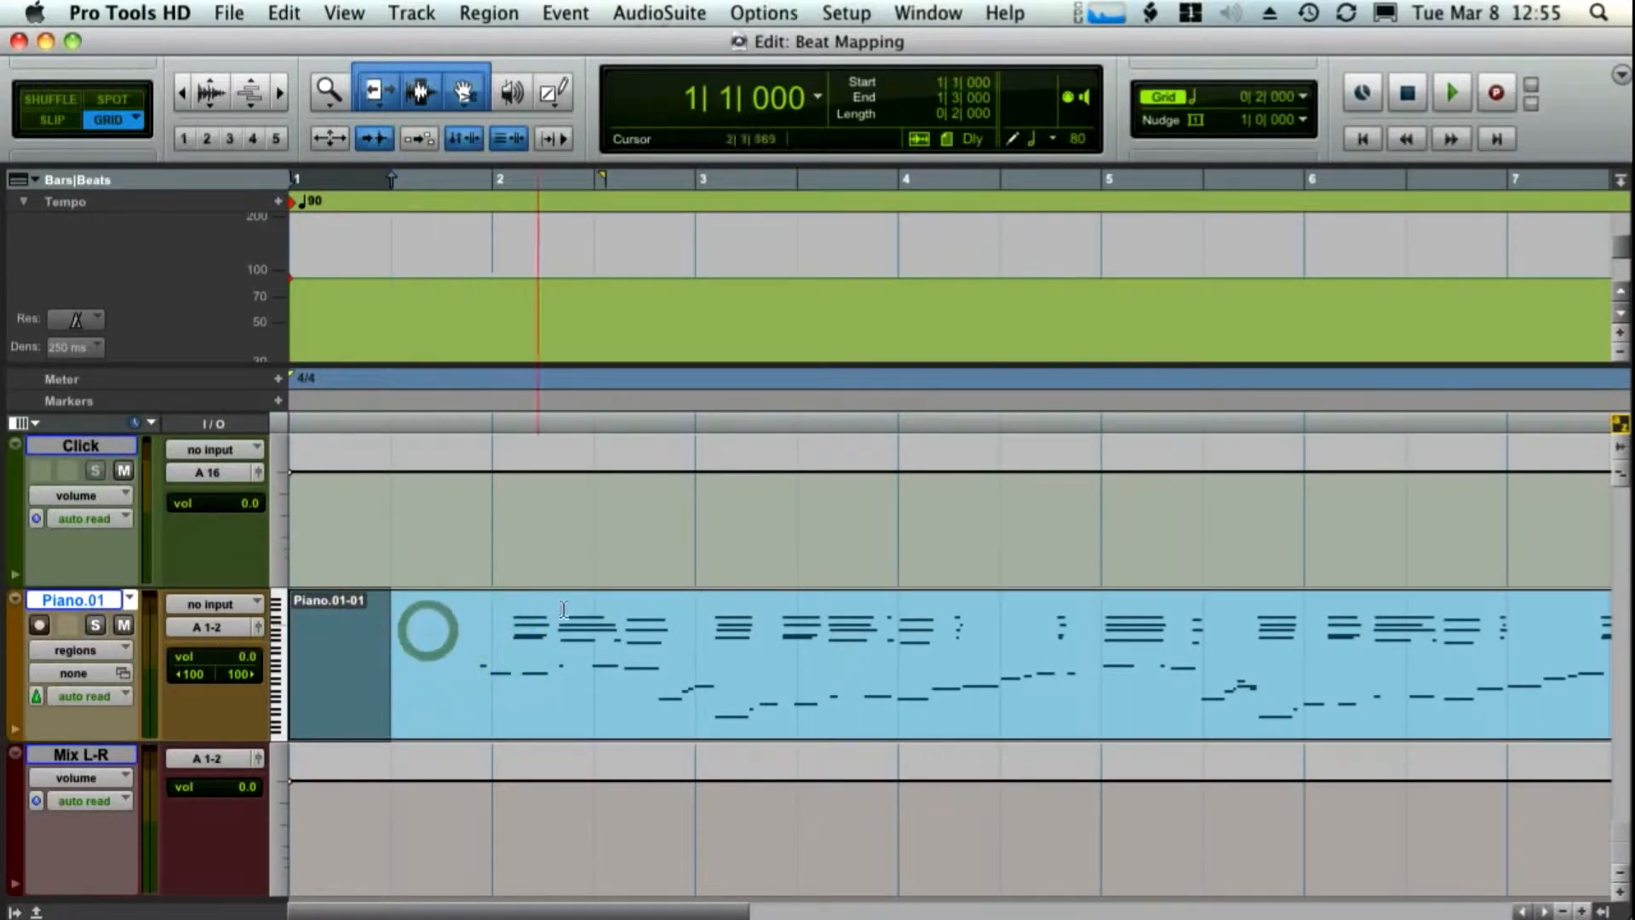
pyautogui.click(426, 630)
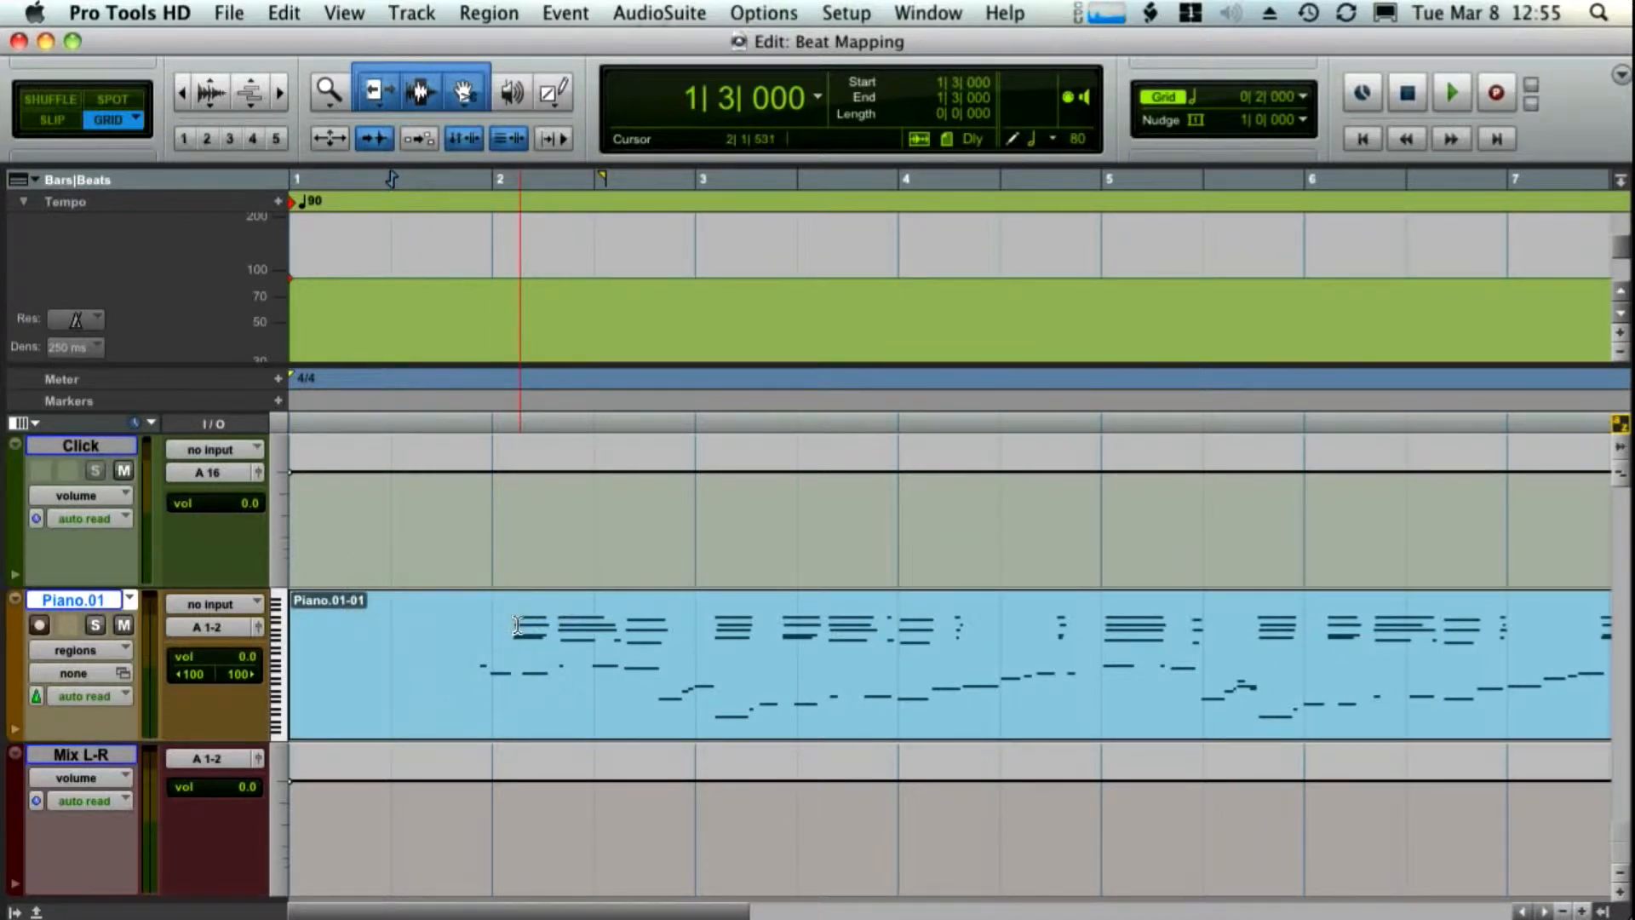
pyautogui.click(422, 628)
pyautogui.press('0')
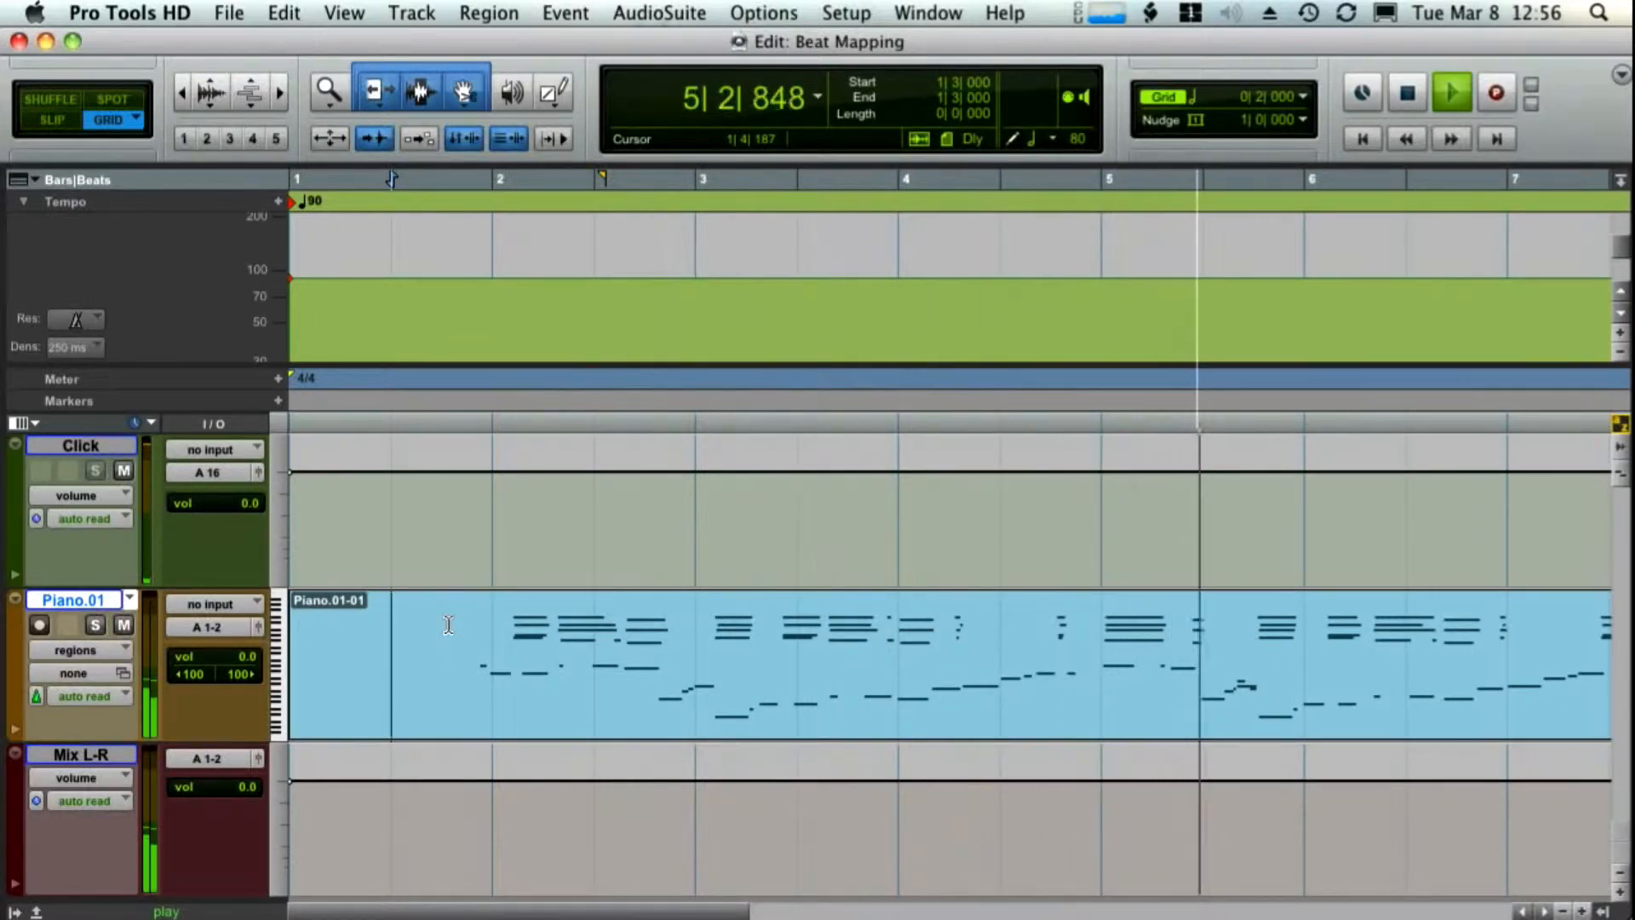
pyautogui.press('space')
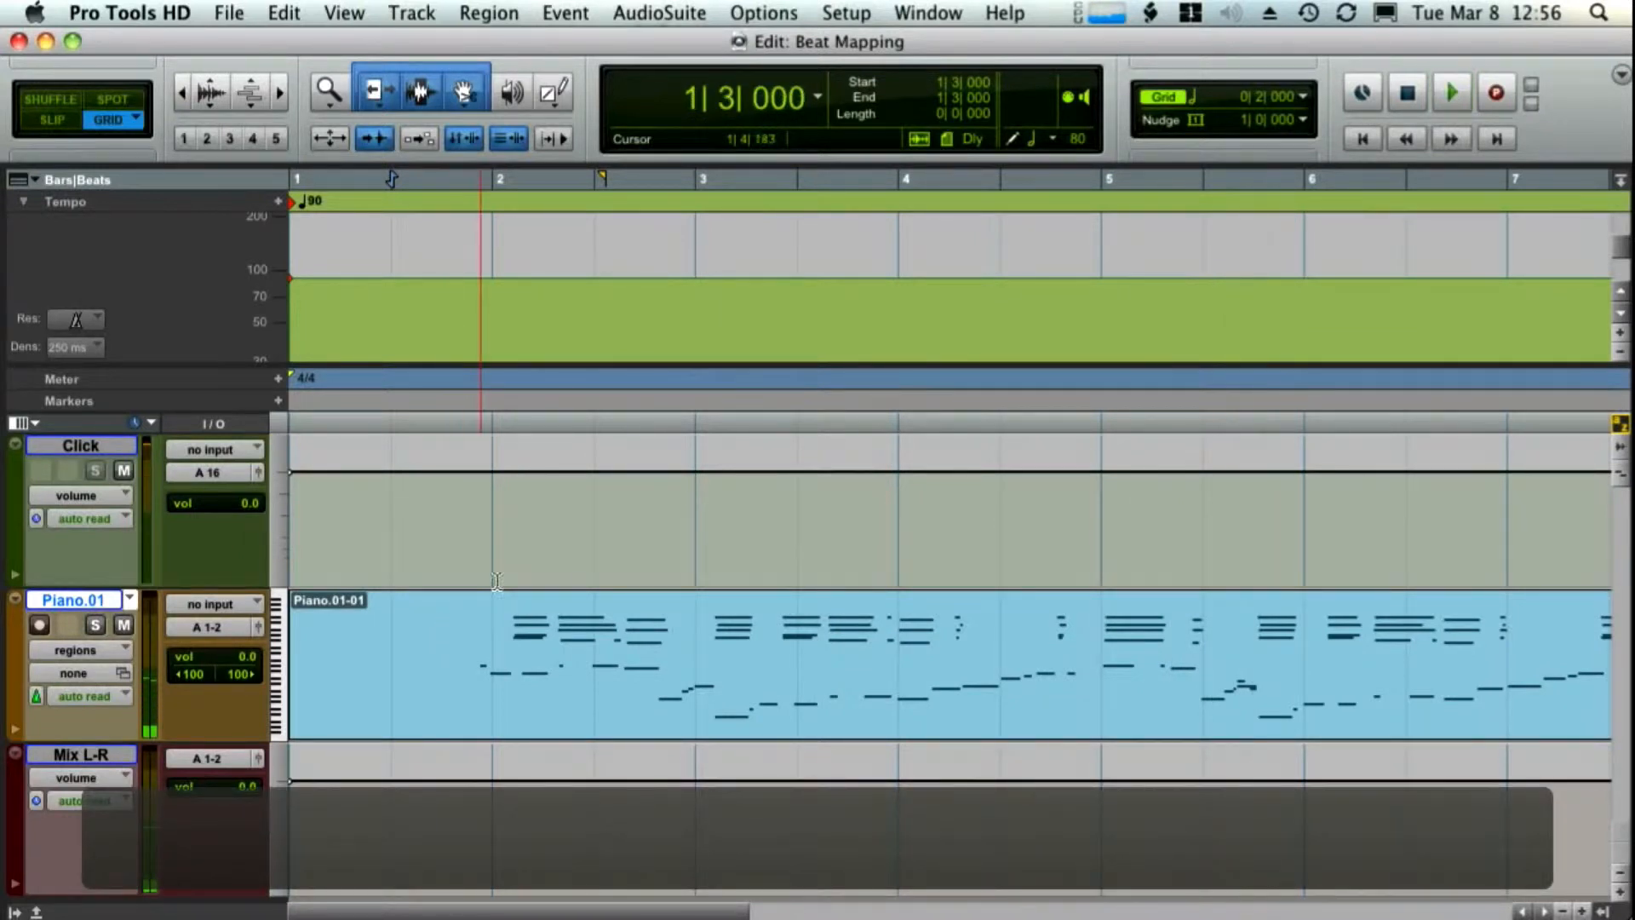
pyautogui.click(624, 511)
pyautogui.click(576, 693)
pyautogui.click(656, 686)
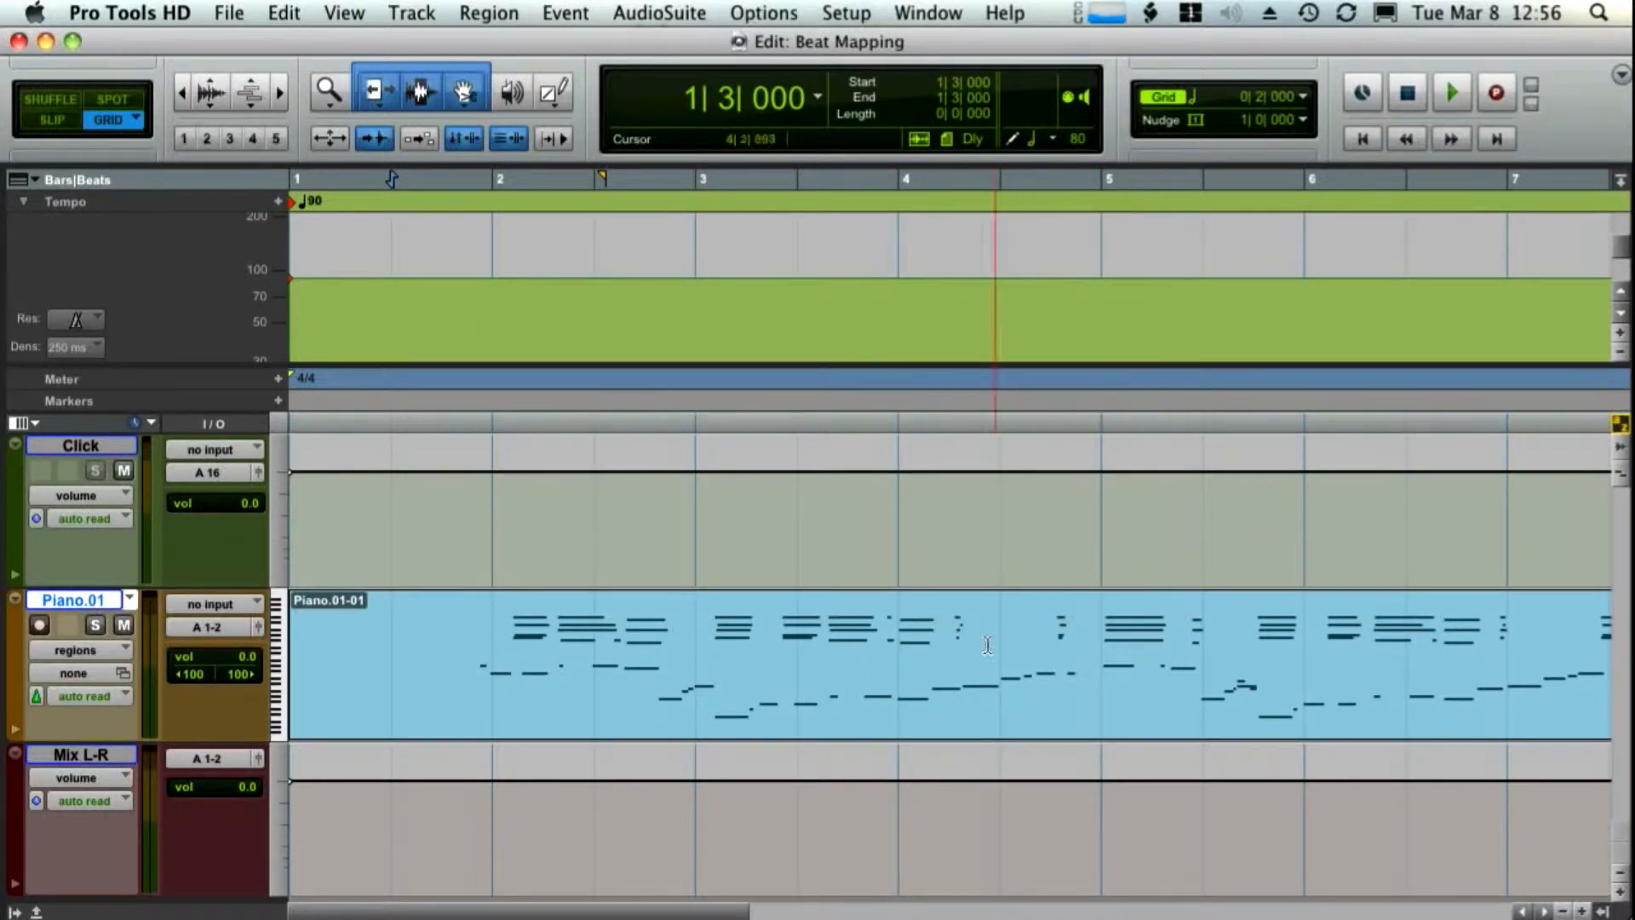
# Set the Piano.01 track's timebase to Samples so its notes do not follow tempo changes
pyautogui.click(37, 697)
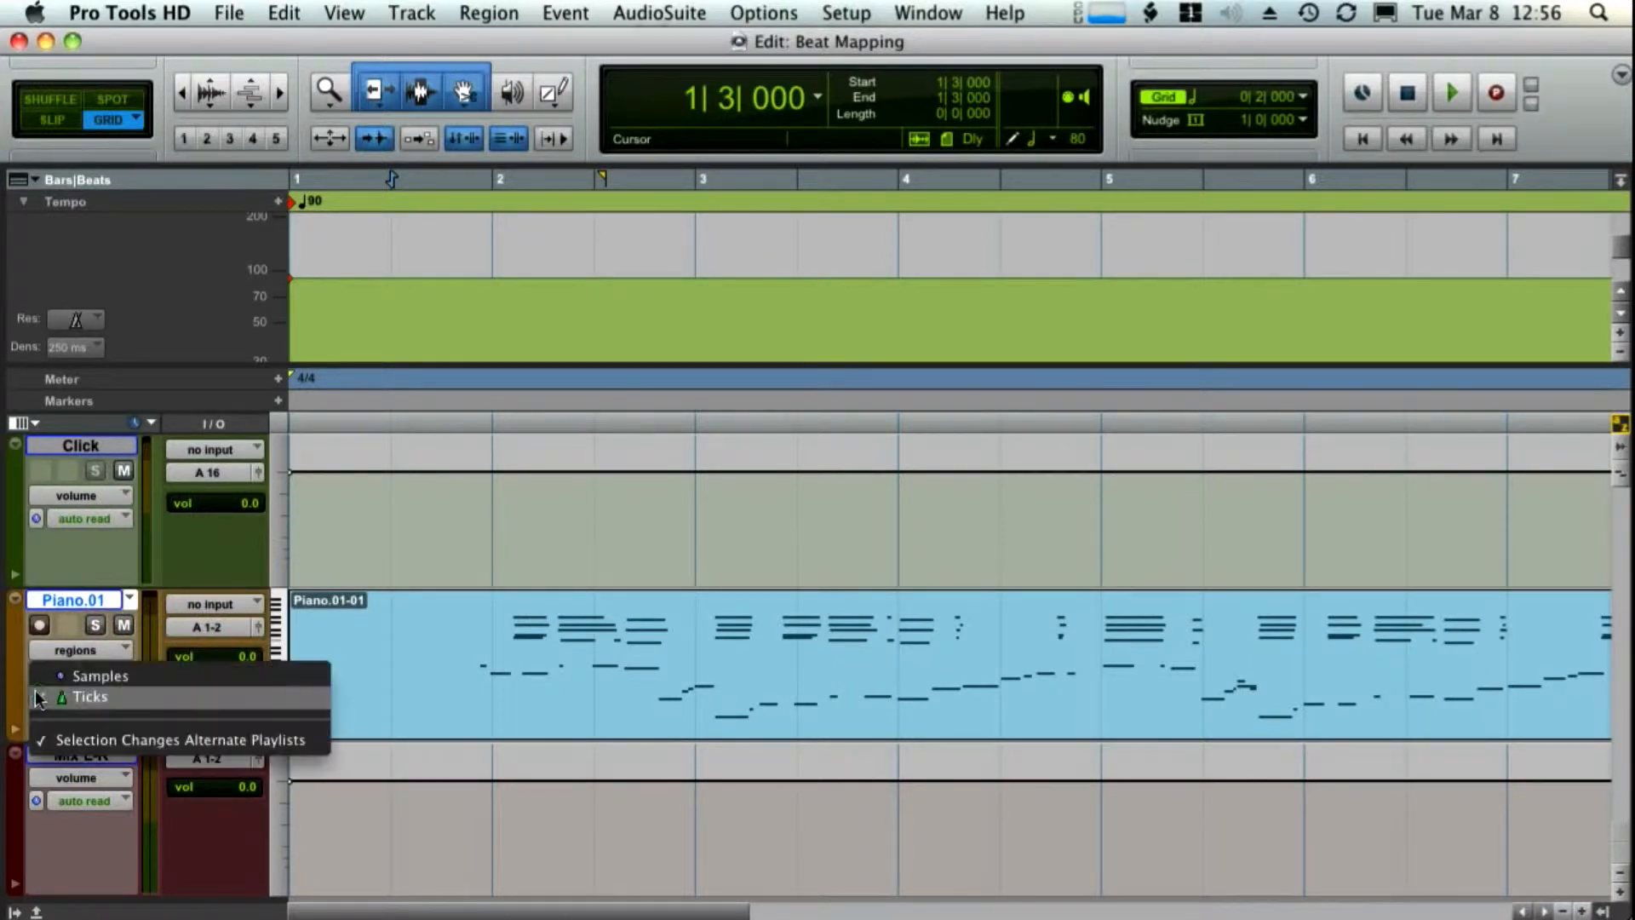
pyautogui.click(37, 696)
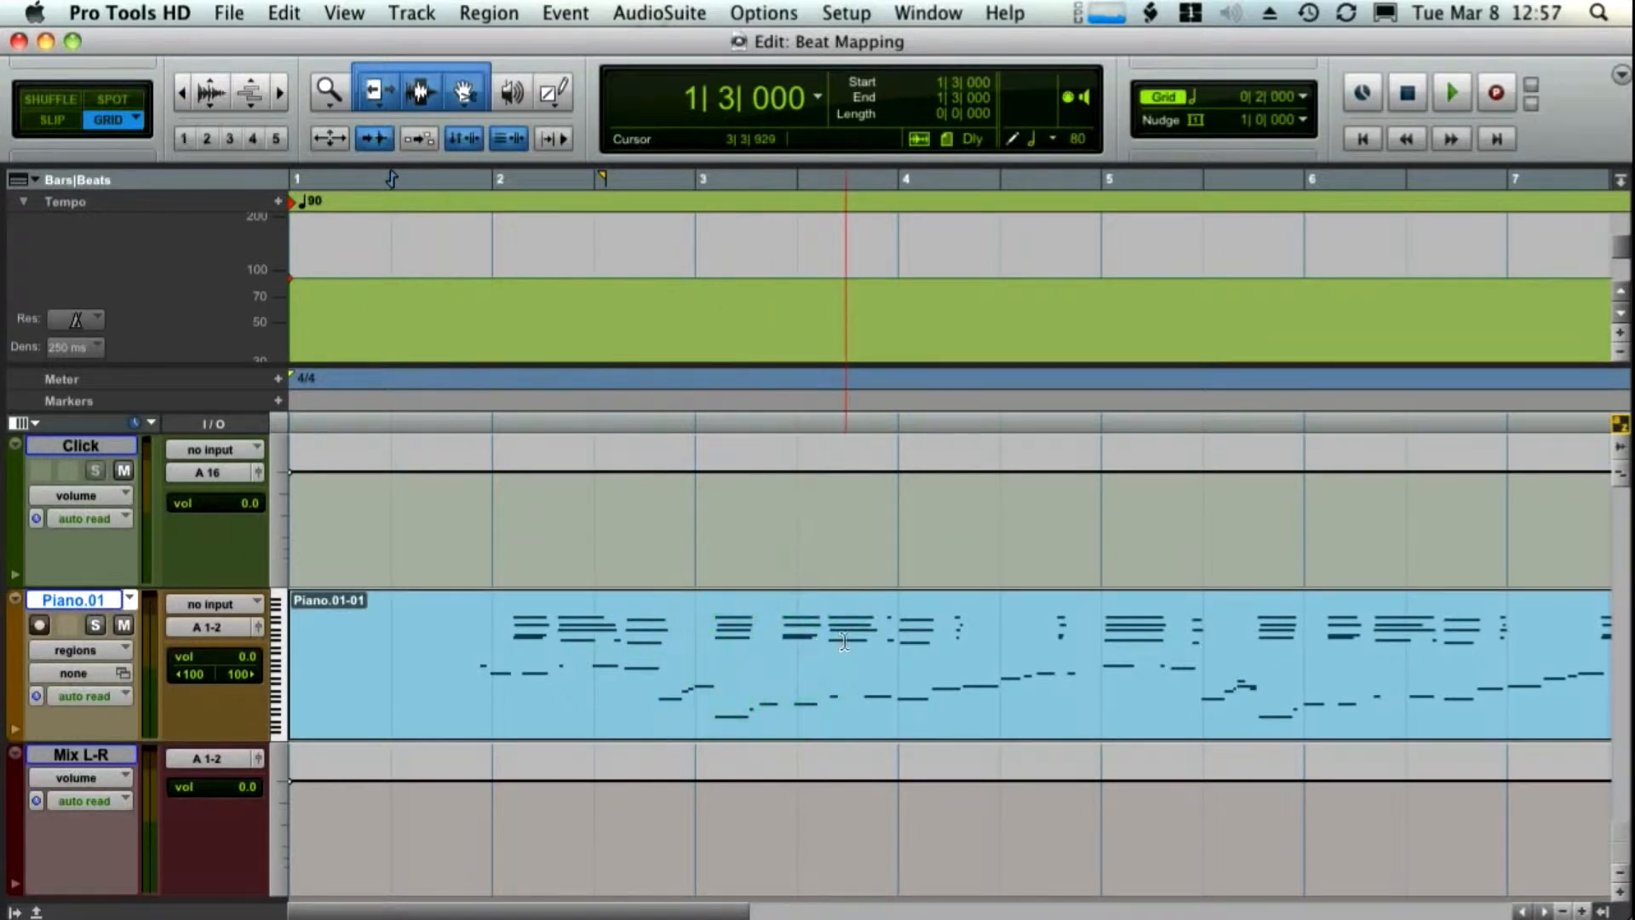
pyautogui.click(36, 697)
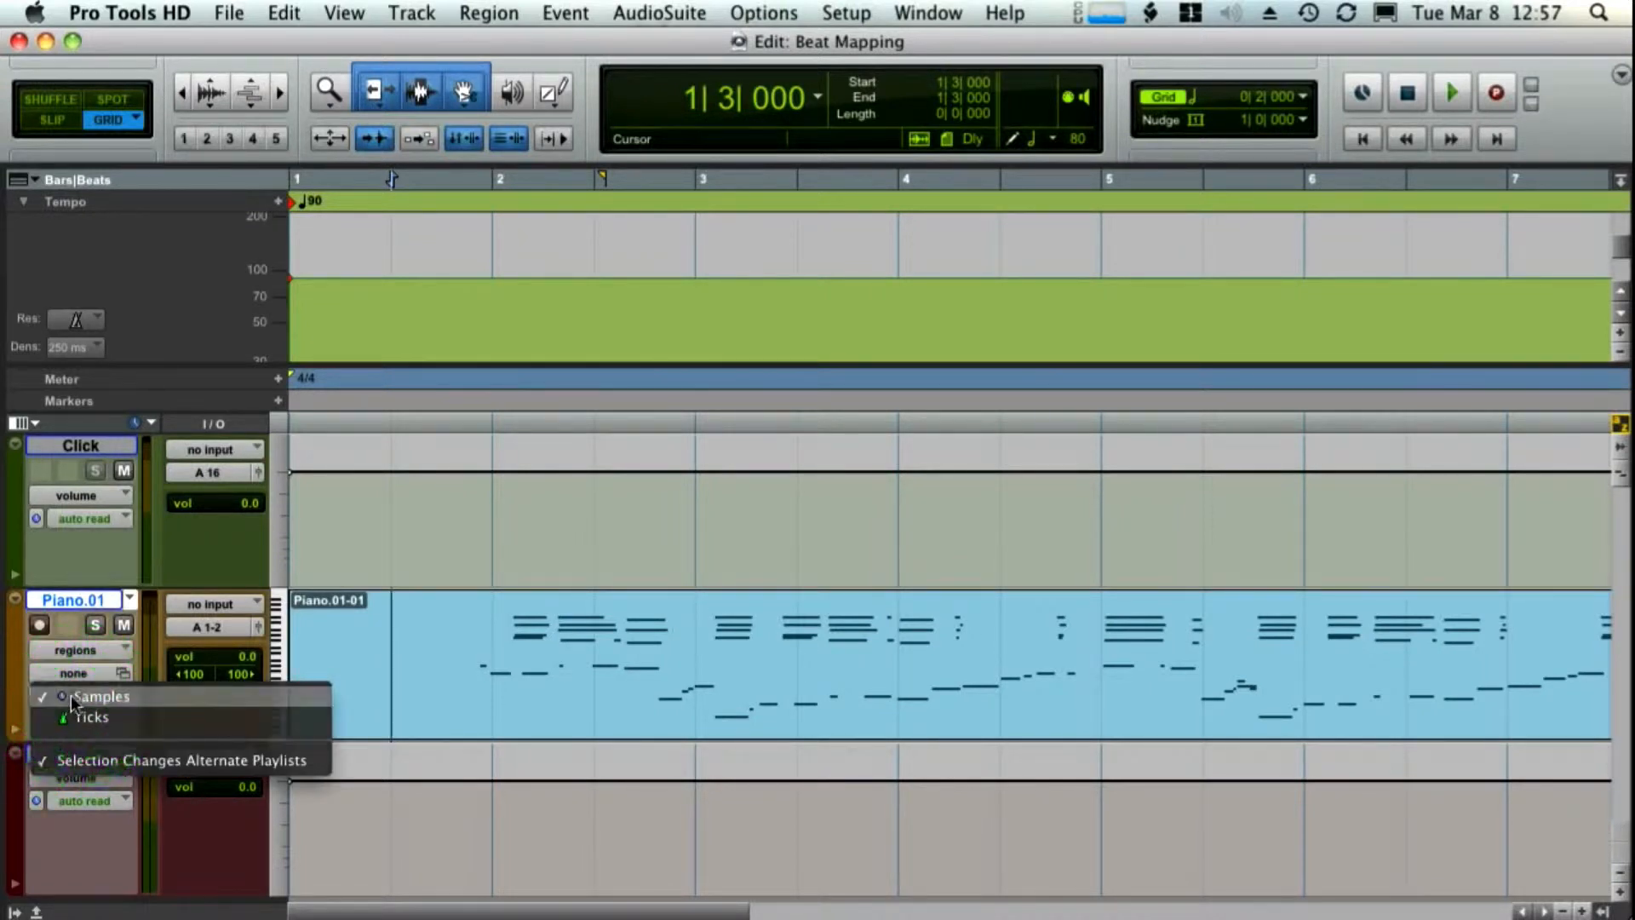
pyautogui.click(72, 696)
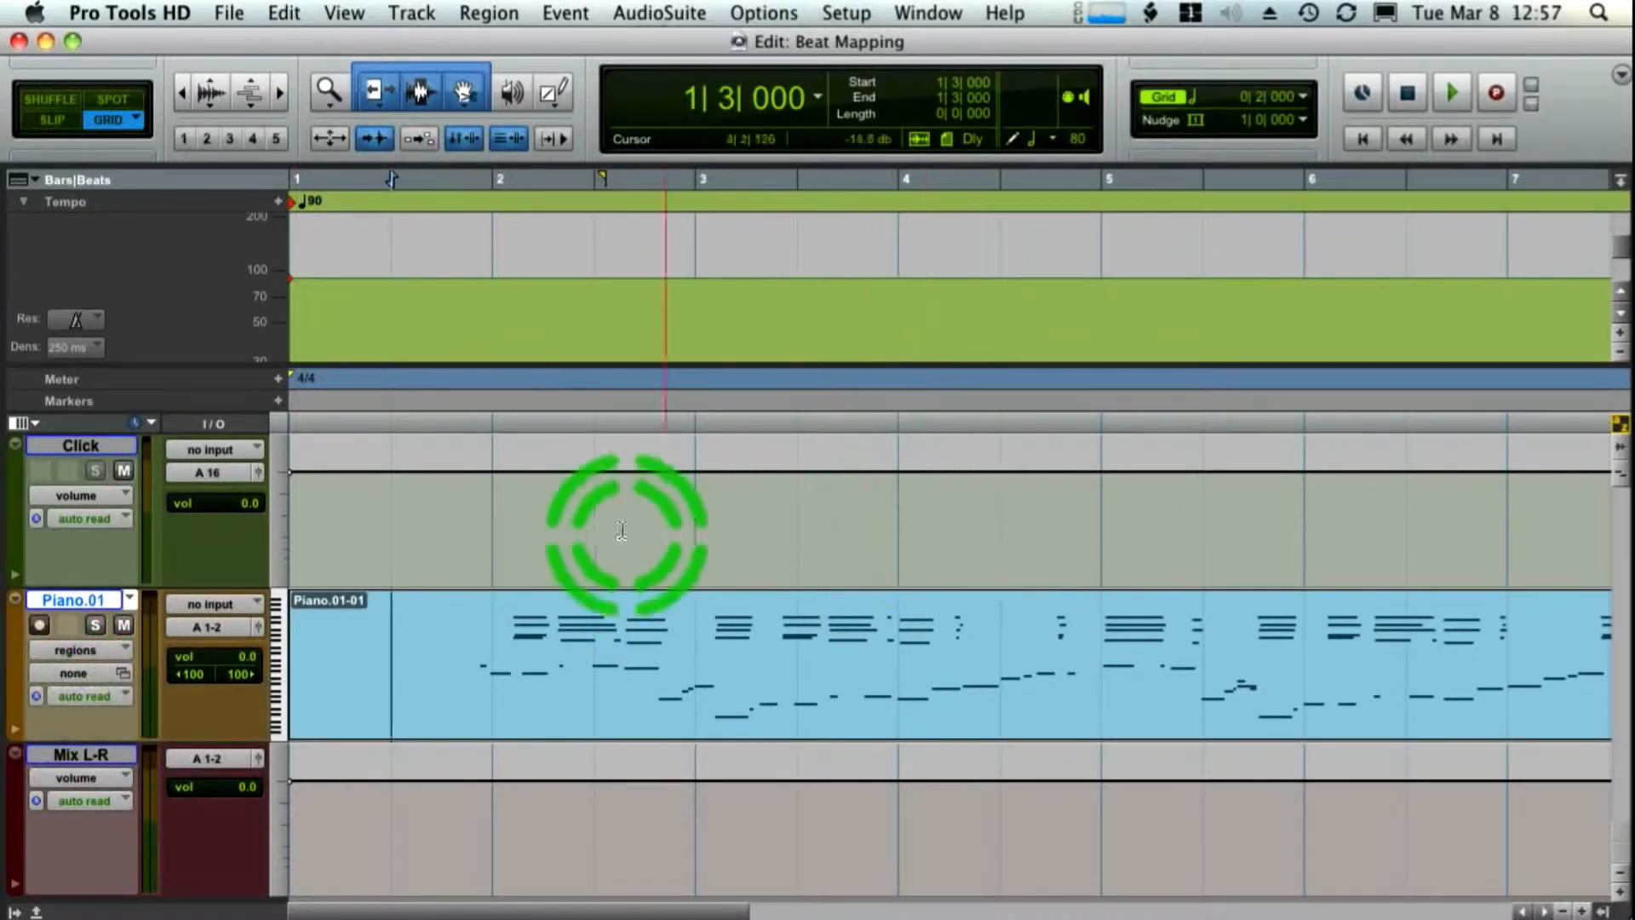
# Place the edit cursor at 2|1|000, show the Transport window to examine its tempo and conductor controls, and close it
pyautogui.click(474, 605)
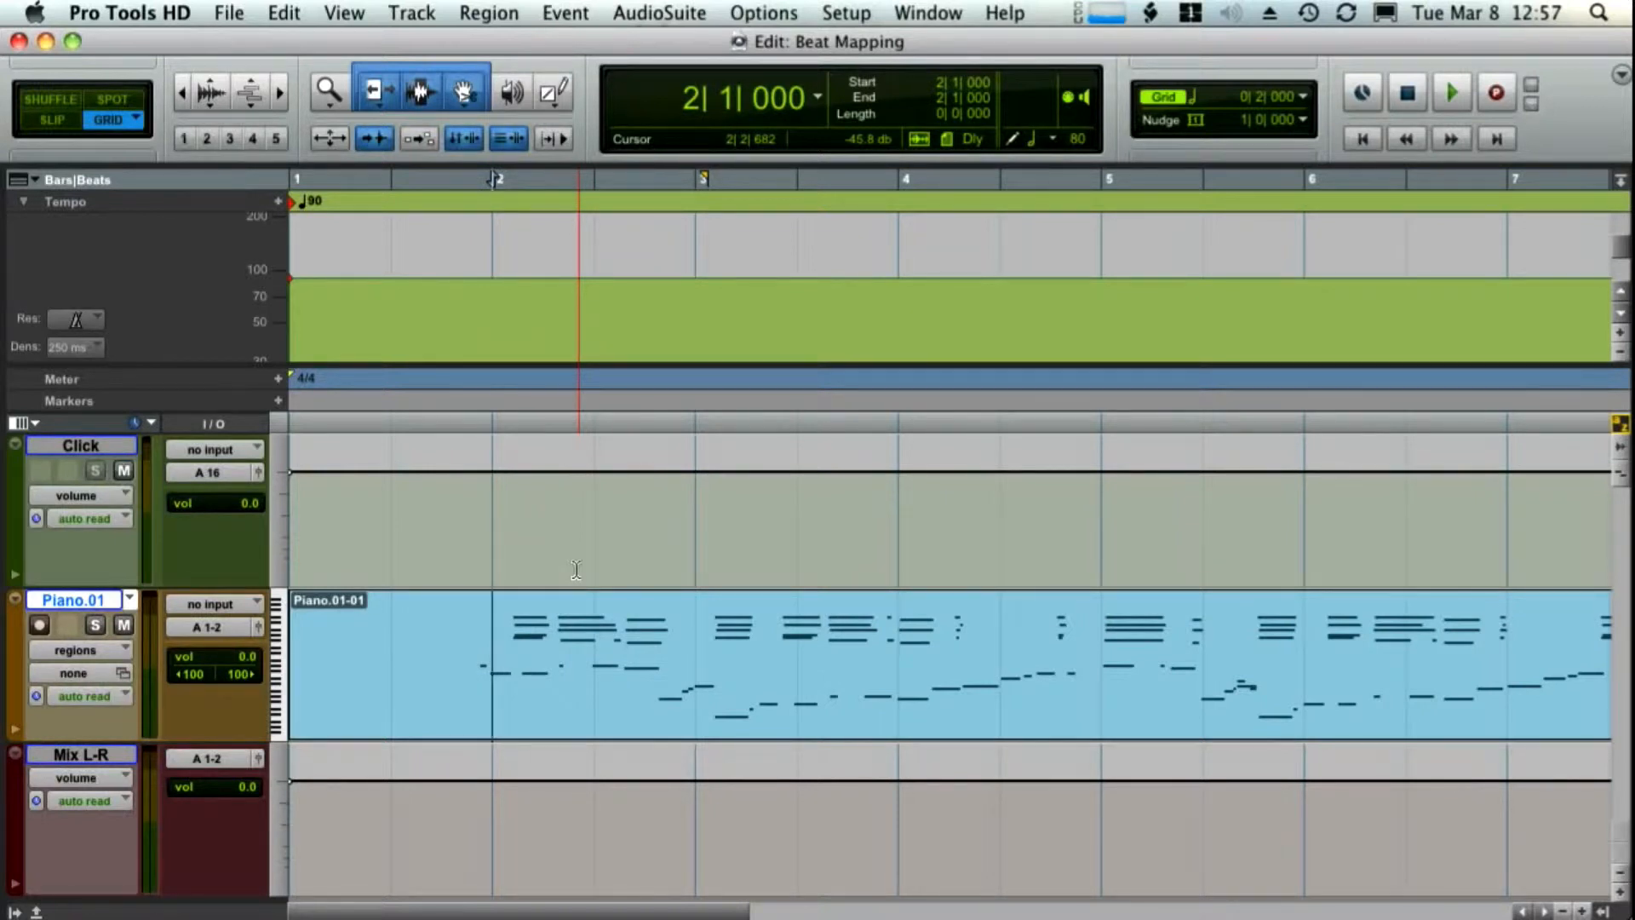
pyautogui.click(492, 602)
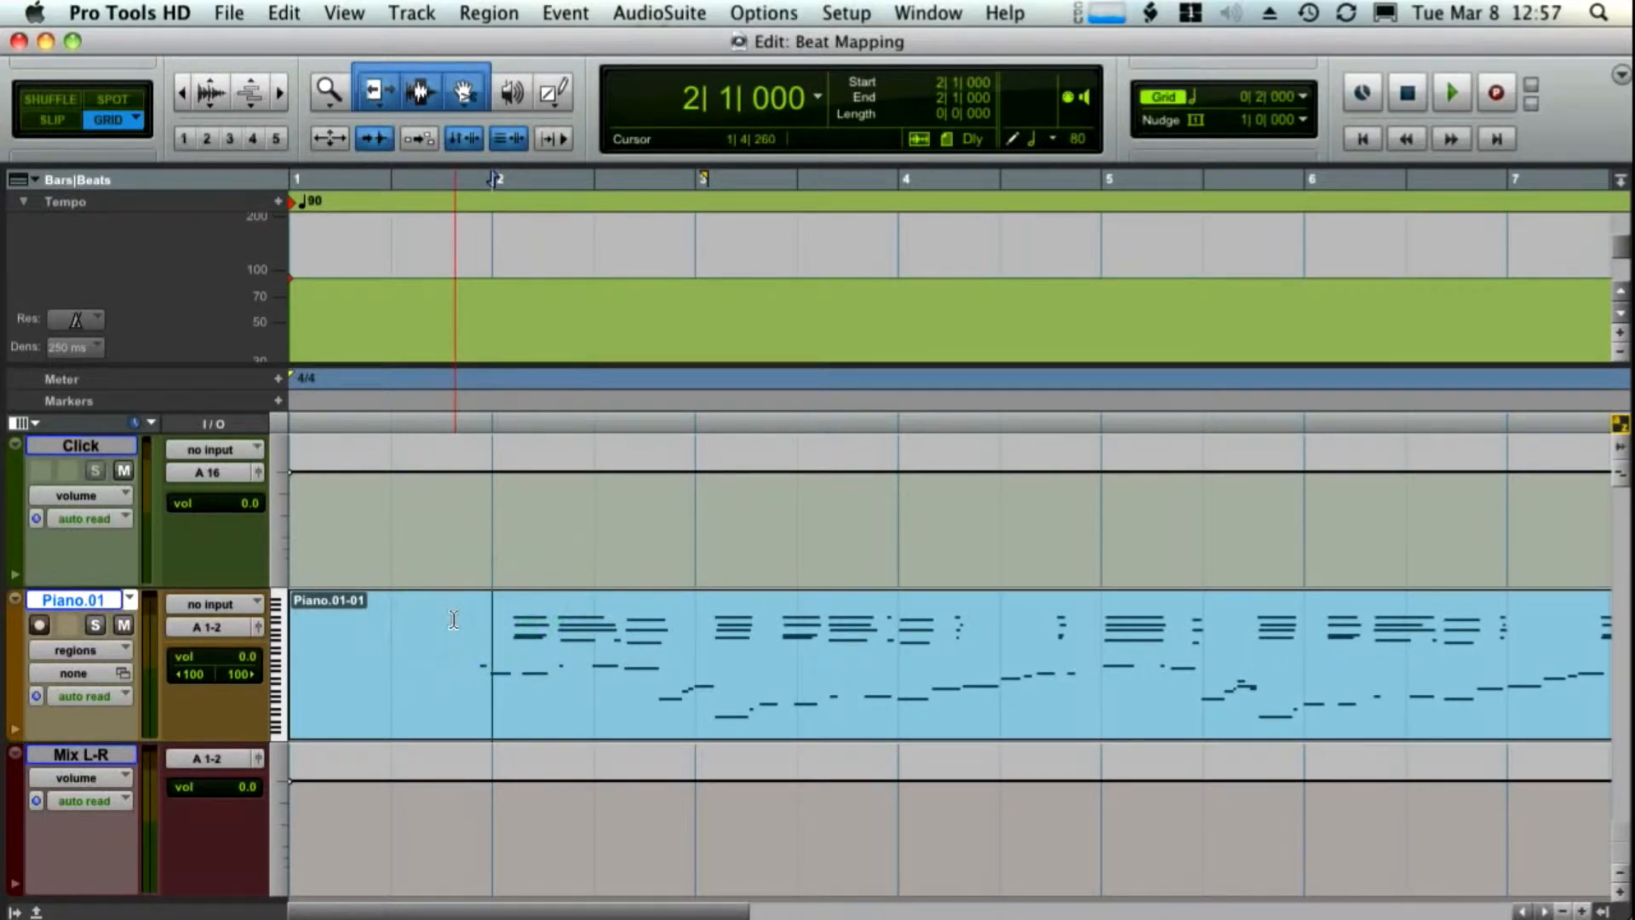
pyautogui.press('super+1')
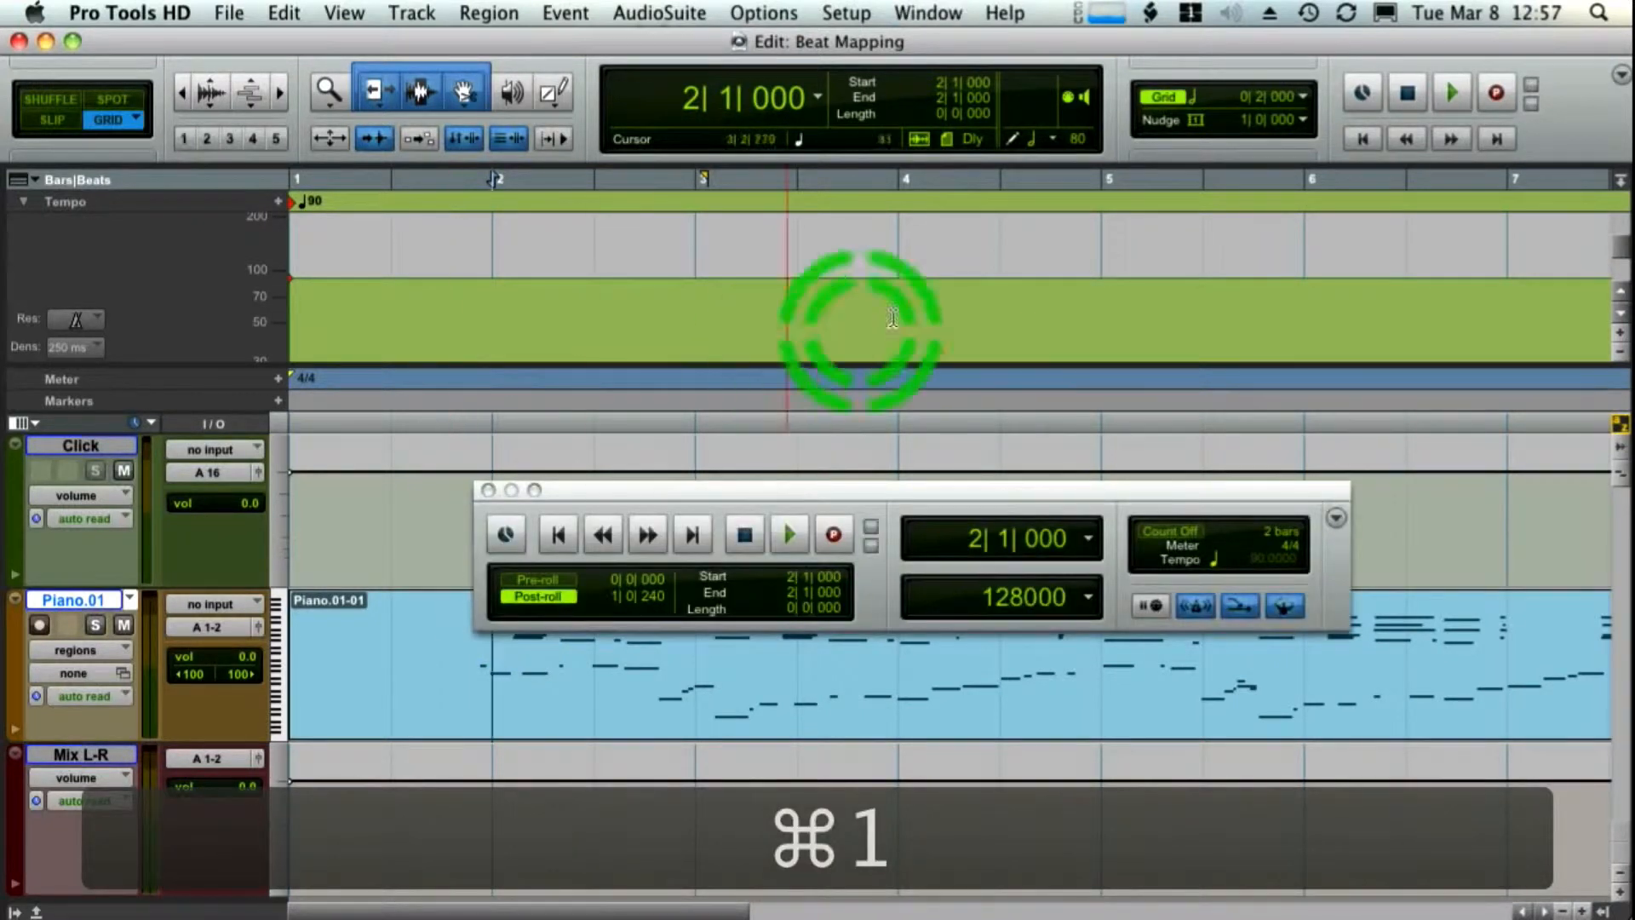
pyautogui.moveTo(908, 488); pyautogui.dragTo(756, 349)
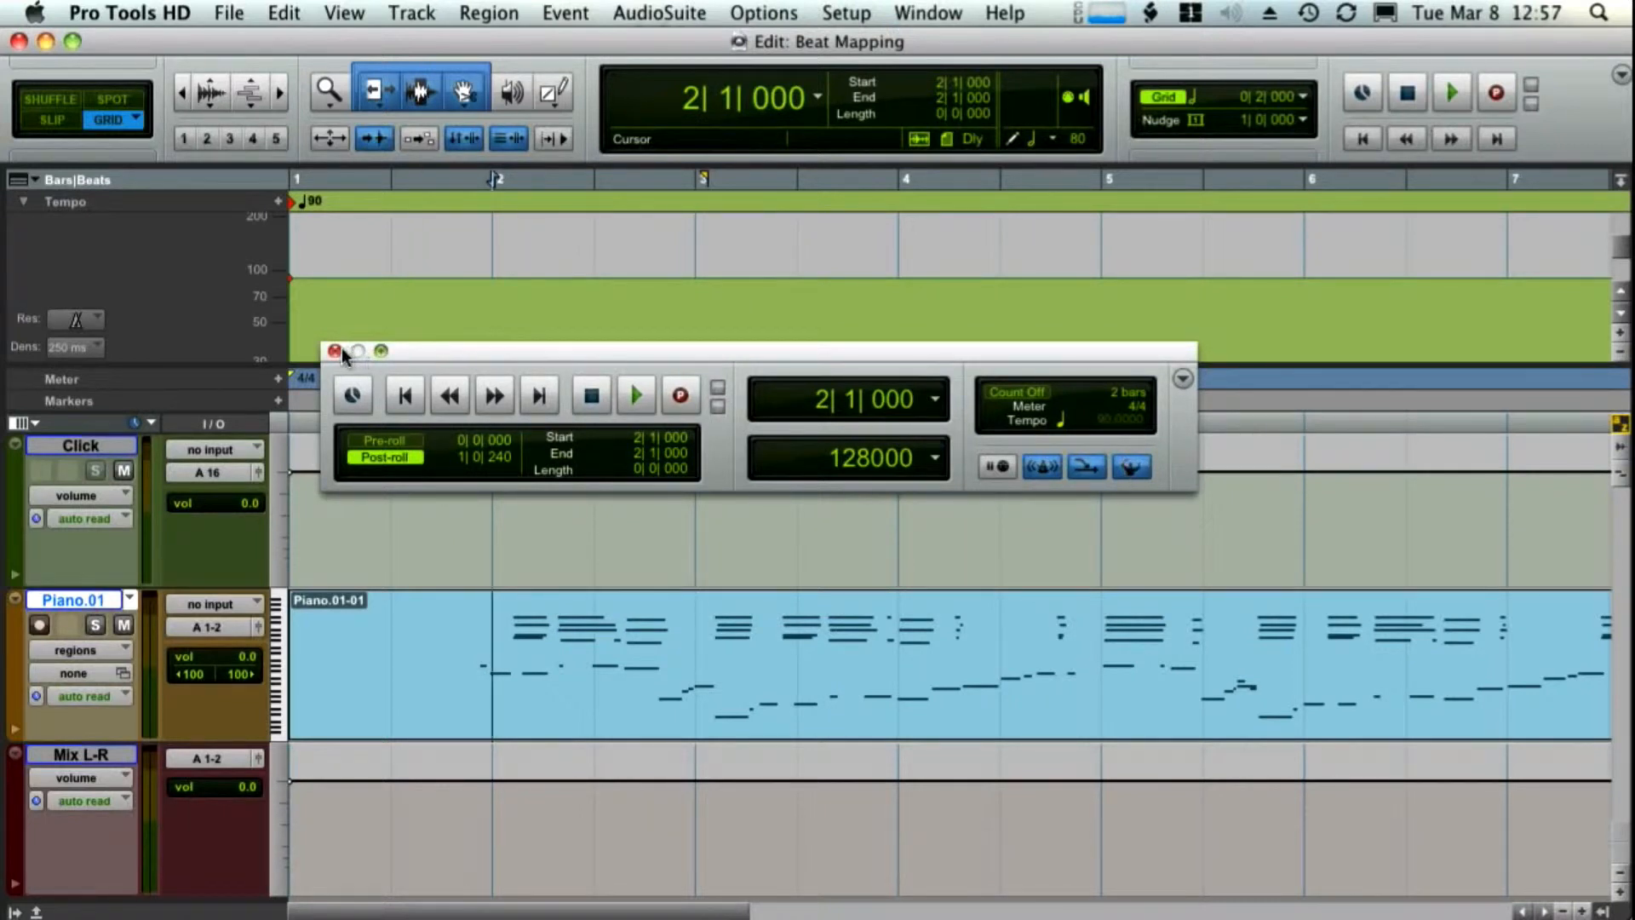
pyautogui.click(334, 352)
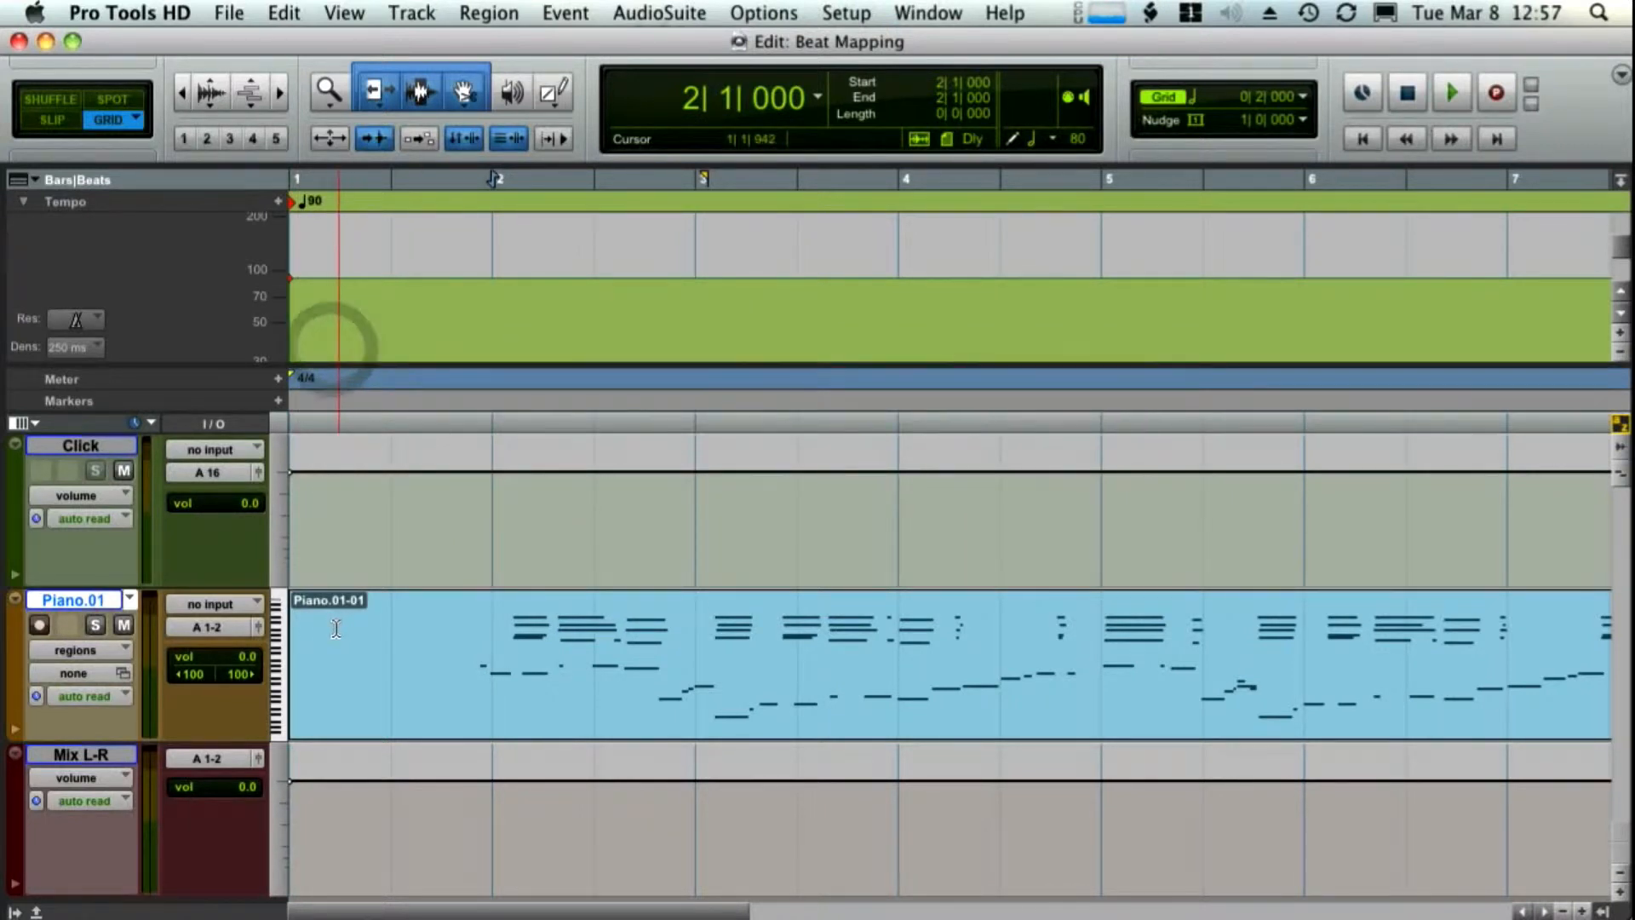
# Set the session's starting tempo to 138 BPM by tapping along with the piano played from 1|3|000, and stop playback
pyautogui.click(366, 625)
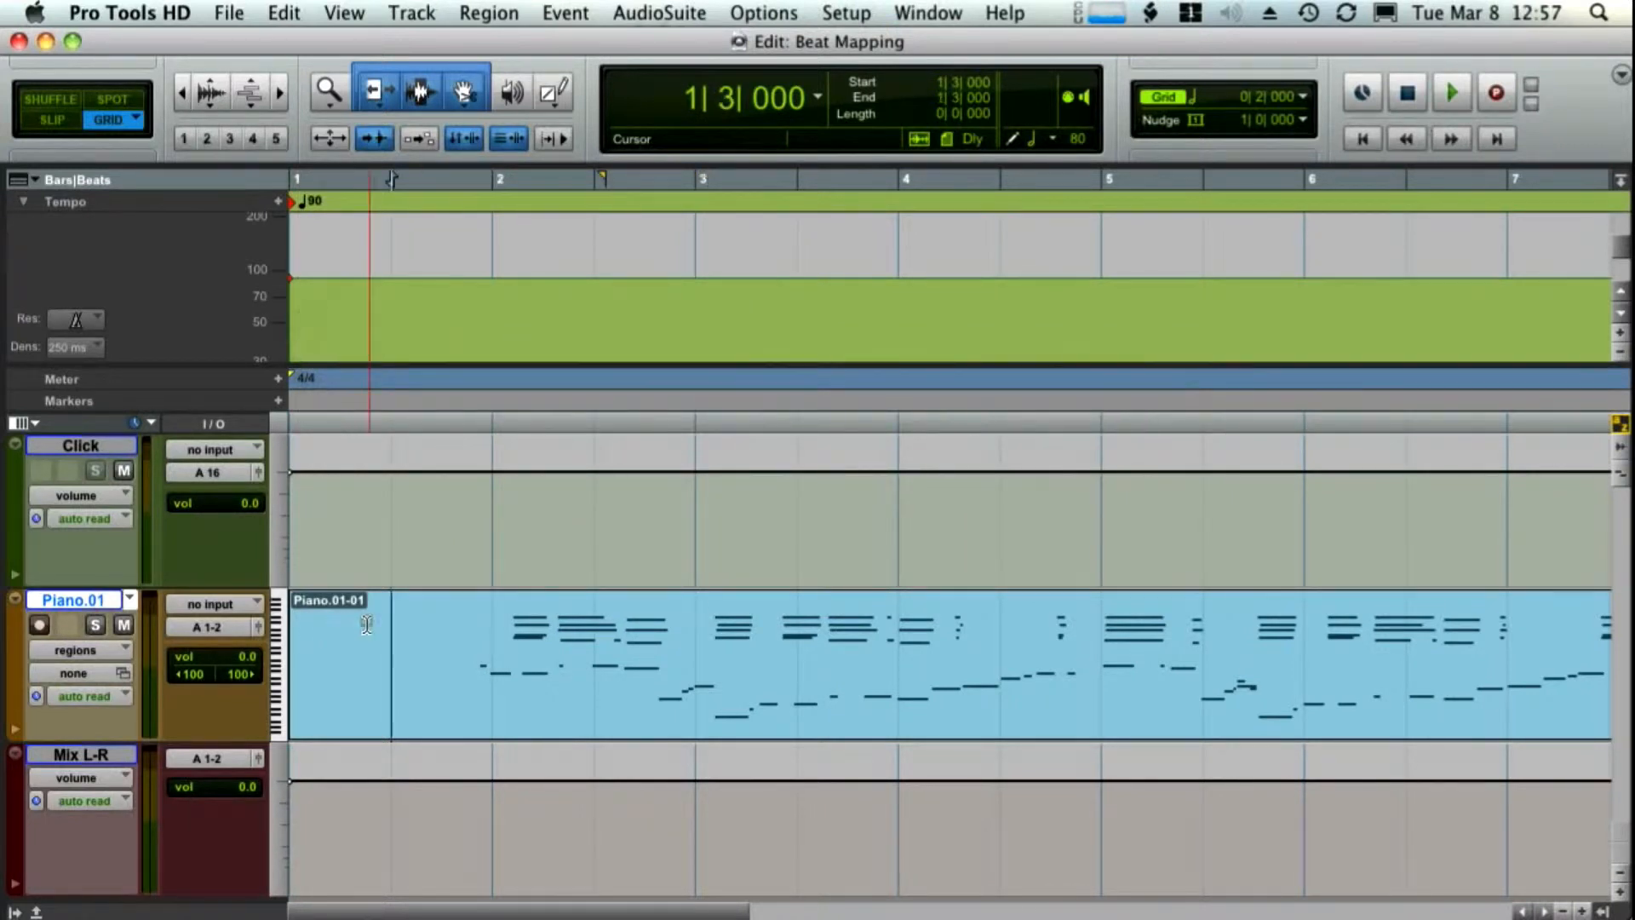
pyautogui.press('space')
pyautogui.doubleClick(293, 205)
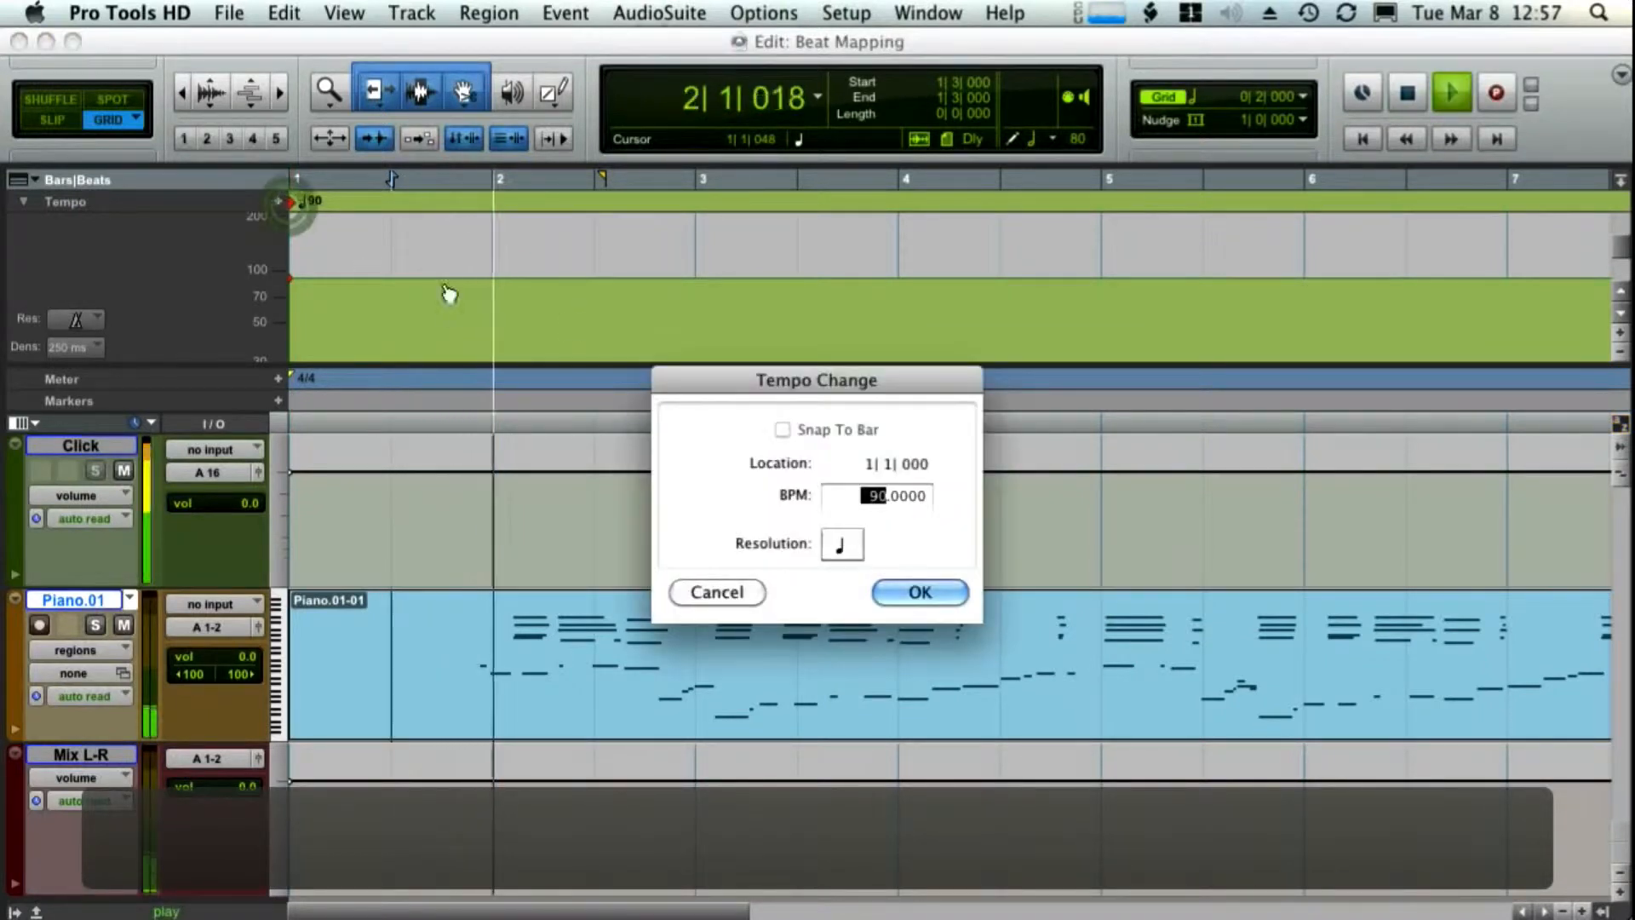
pyautogui.click(920, 594)
pyautogui.press('t')
pyautogui.press('t')
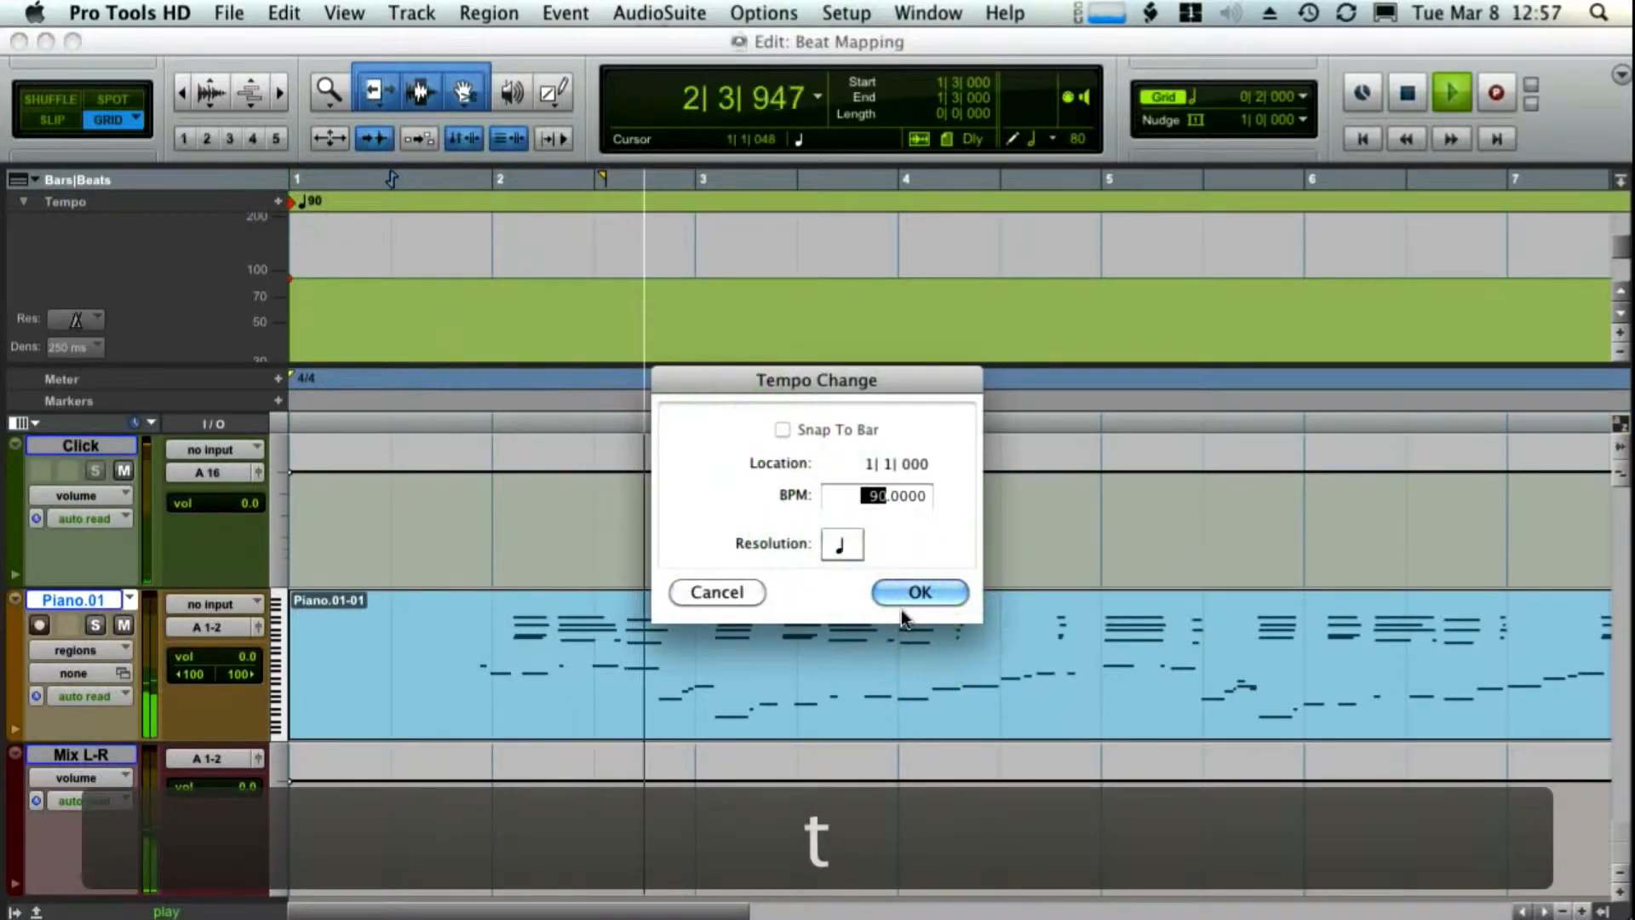
pyautogui.press('t')
pyautogui.press('t')
pyautogui.press('t')
pyautogui.press('t')
pyautogui.press('t')
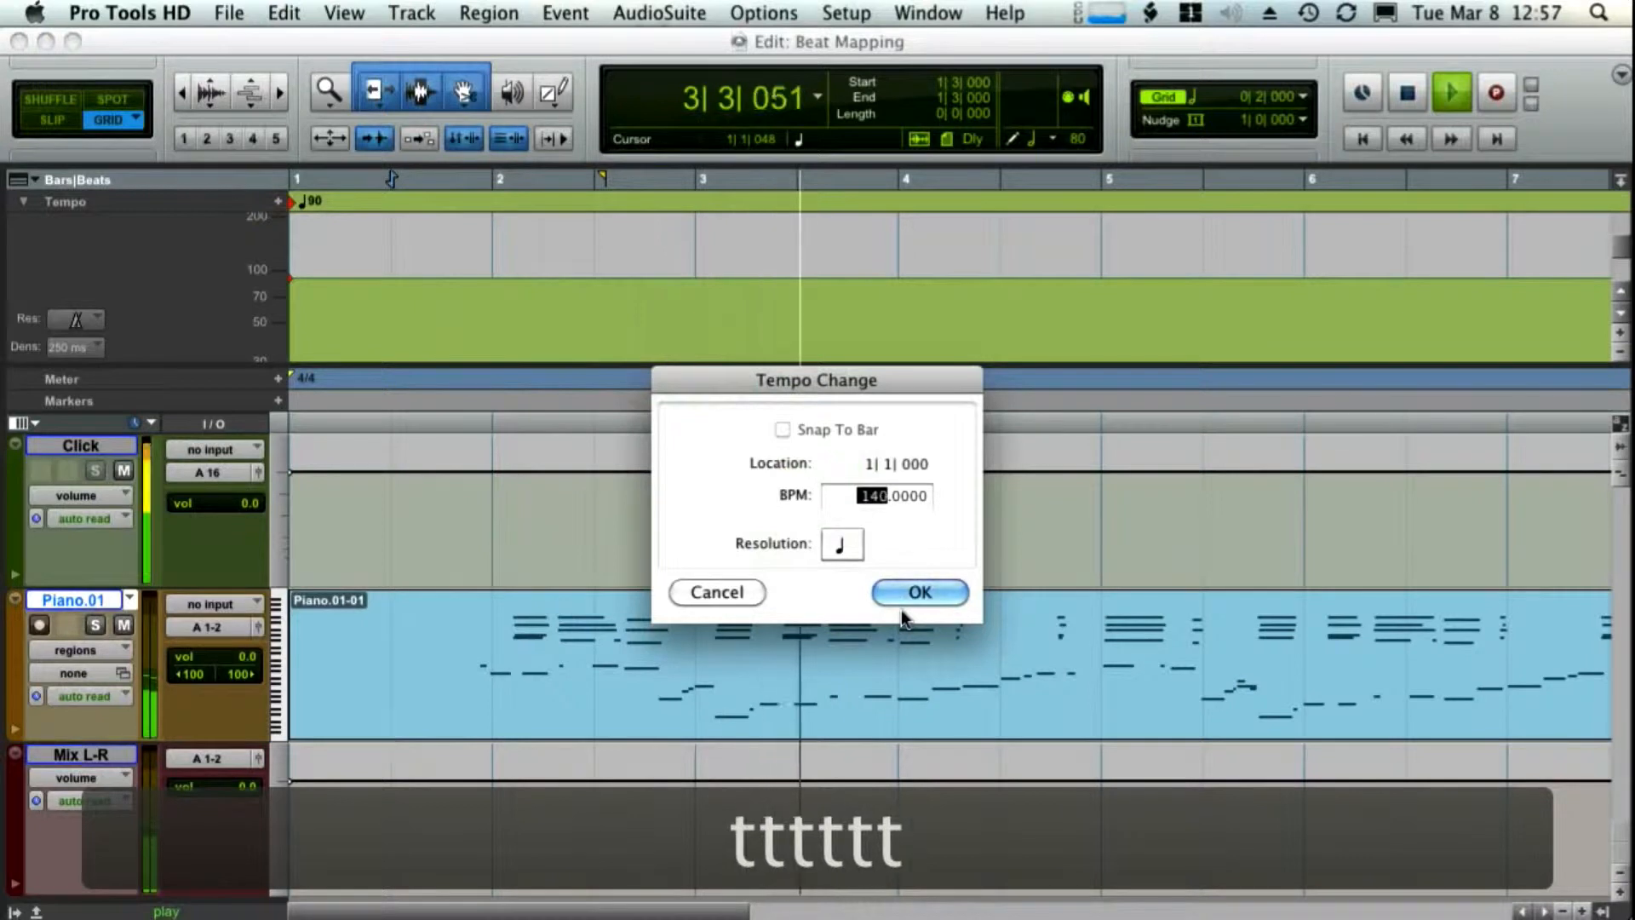
pyautogui.press('t')
pyautogui.press('t')
pyautogui.press('t')
pyautogui.press('t')
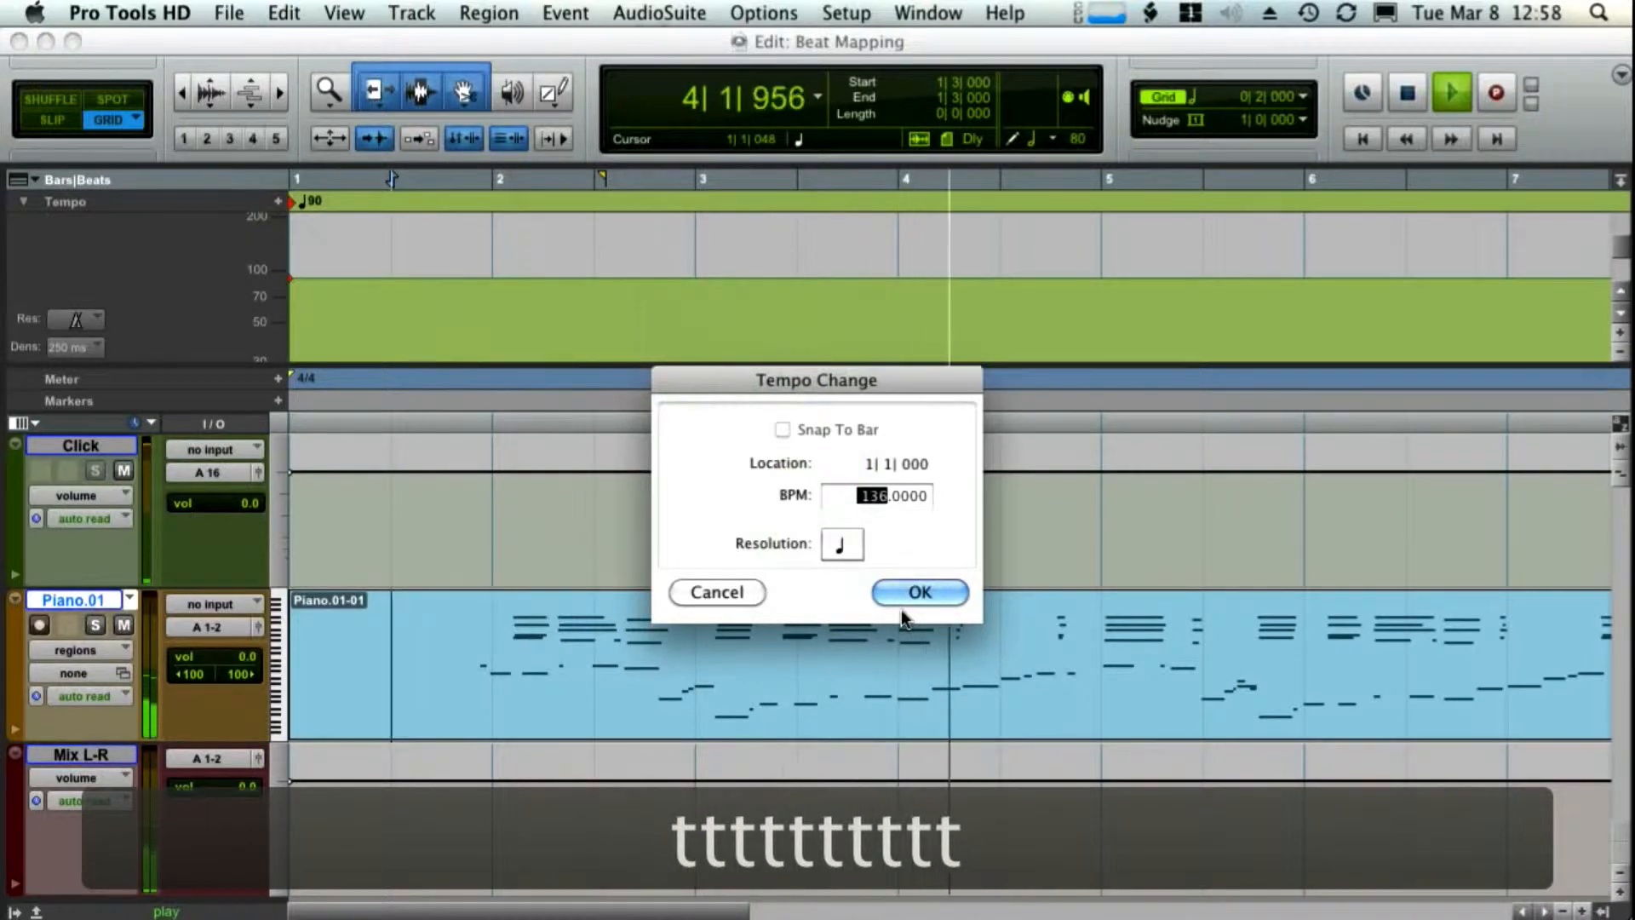
pyautogui.press('t')
pyautogui.click(903, 607)
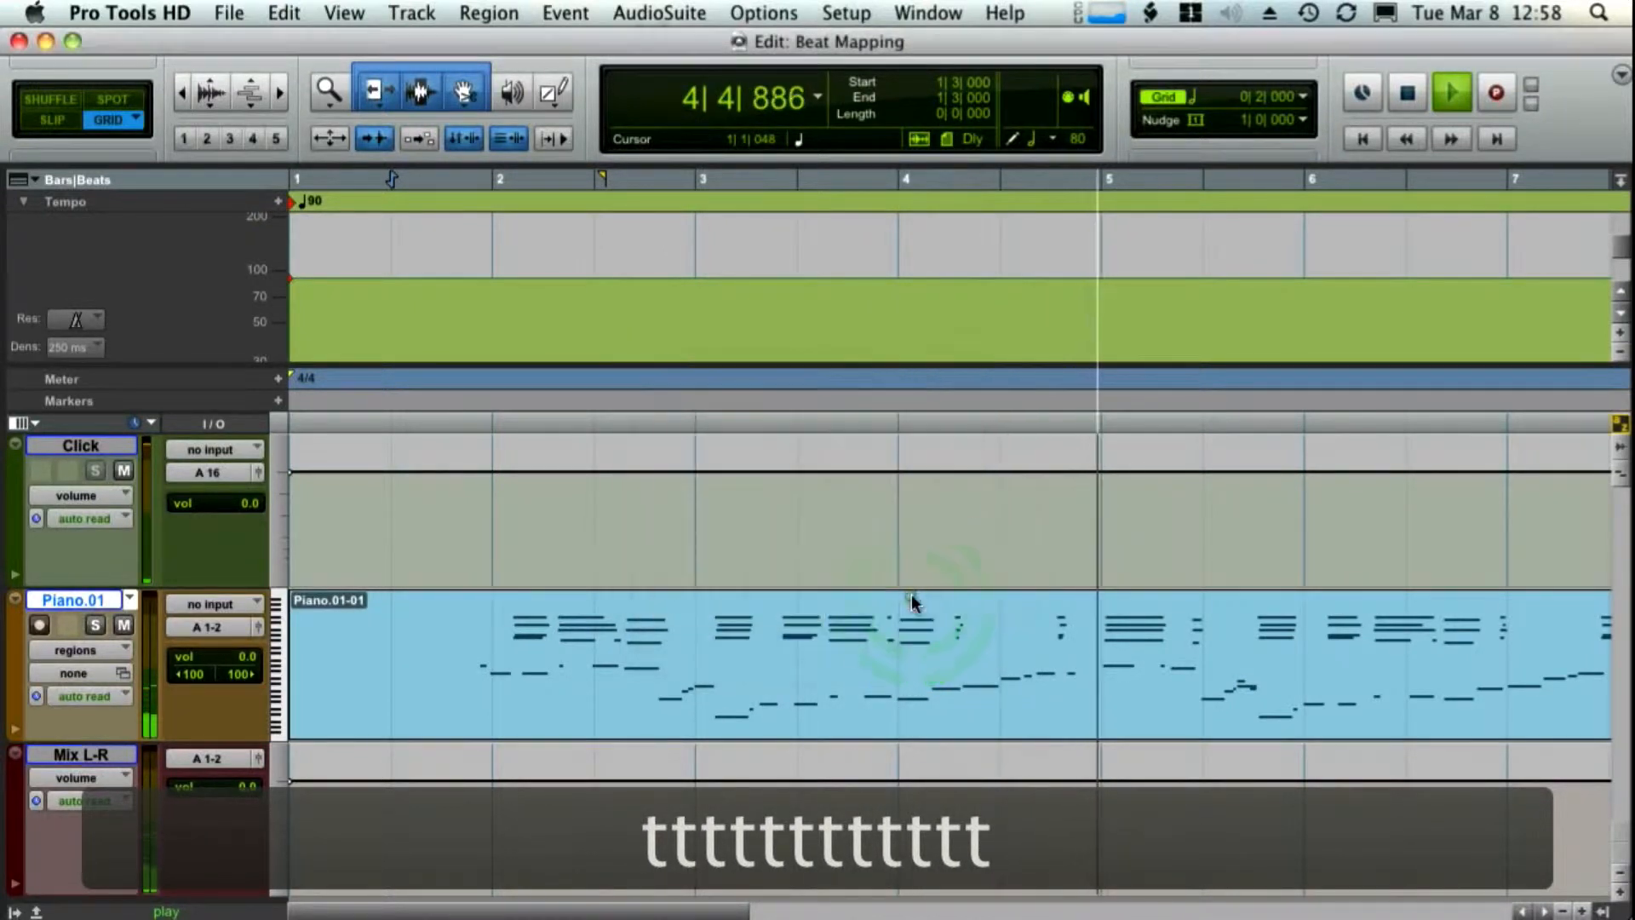
pyautogui.press('space')
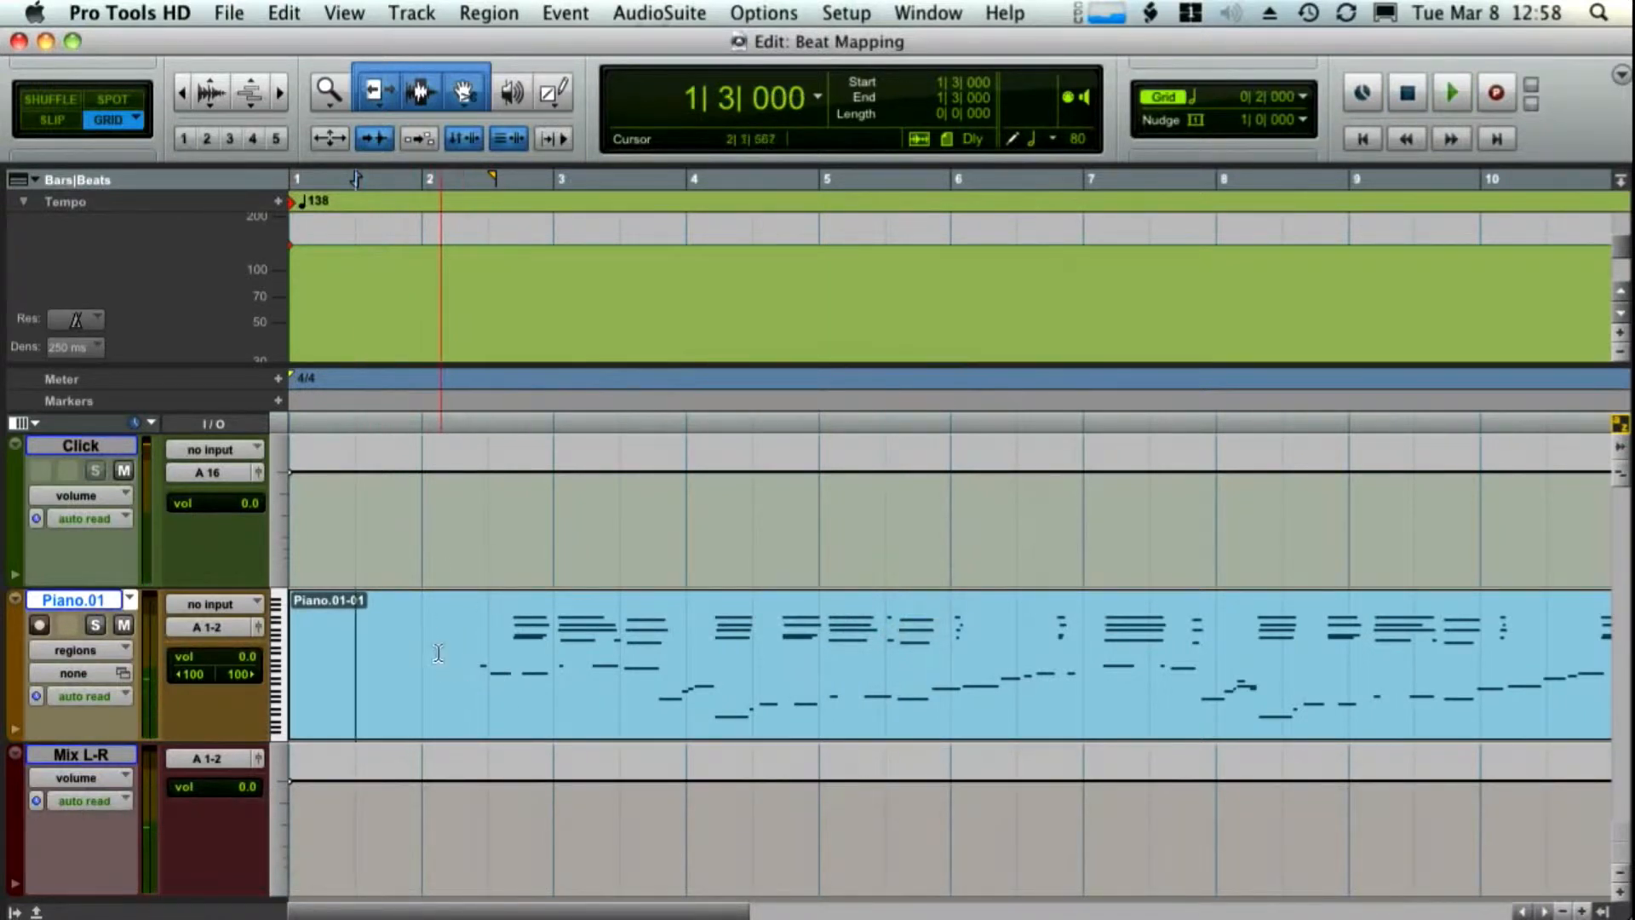
# Locate the edit cursor at the first piano note, at 2|2|866, and zoom in on it
pyautogui.click(528, 714)
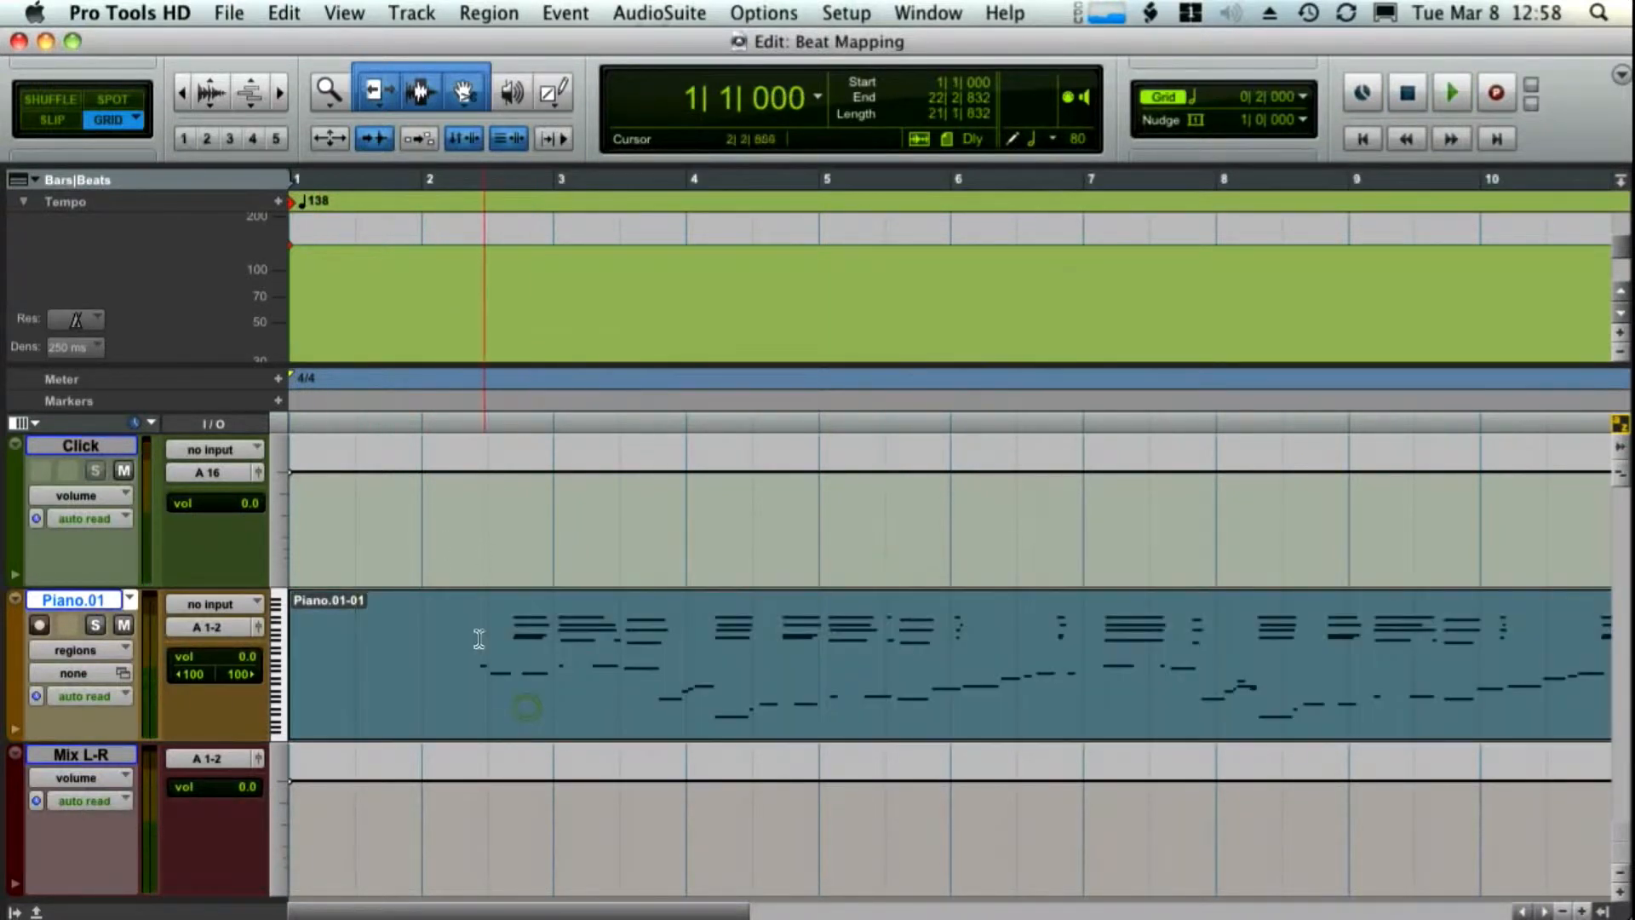
pyautogui.keyDown('shift'); pyautogui.click(461, 625); pyautogui.keyUp('shift')
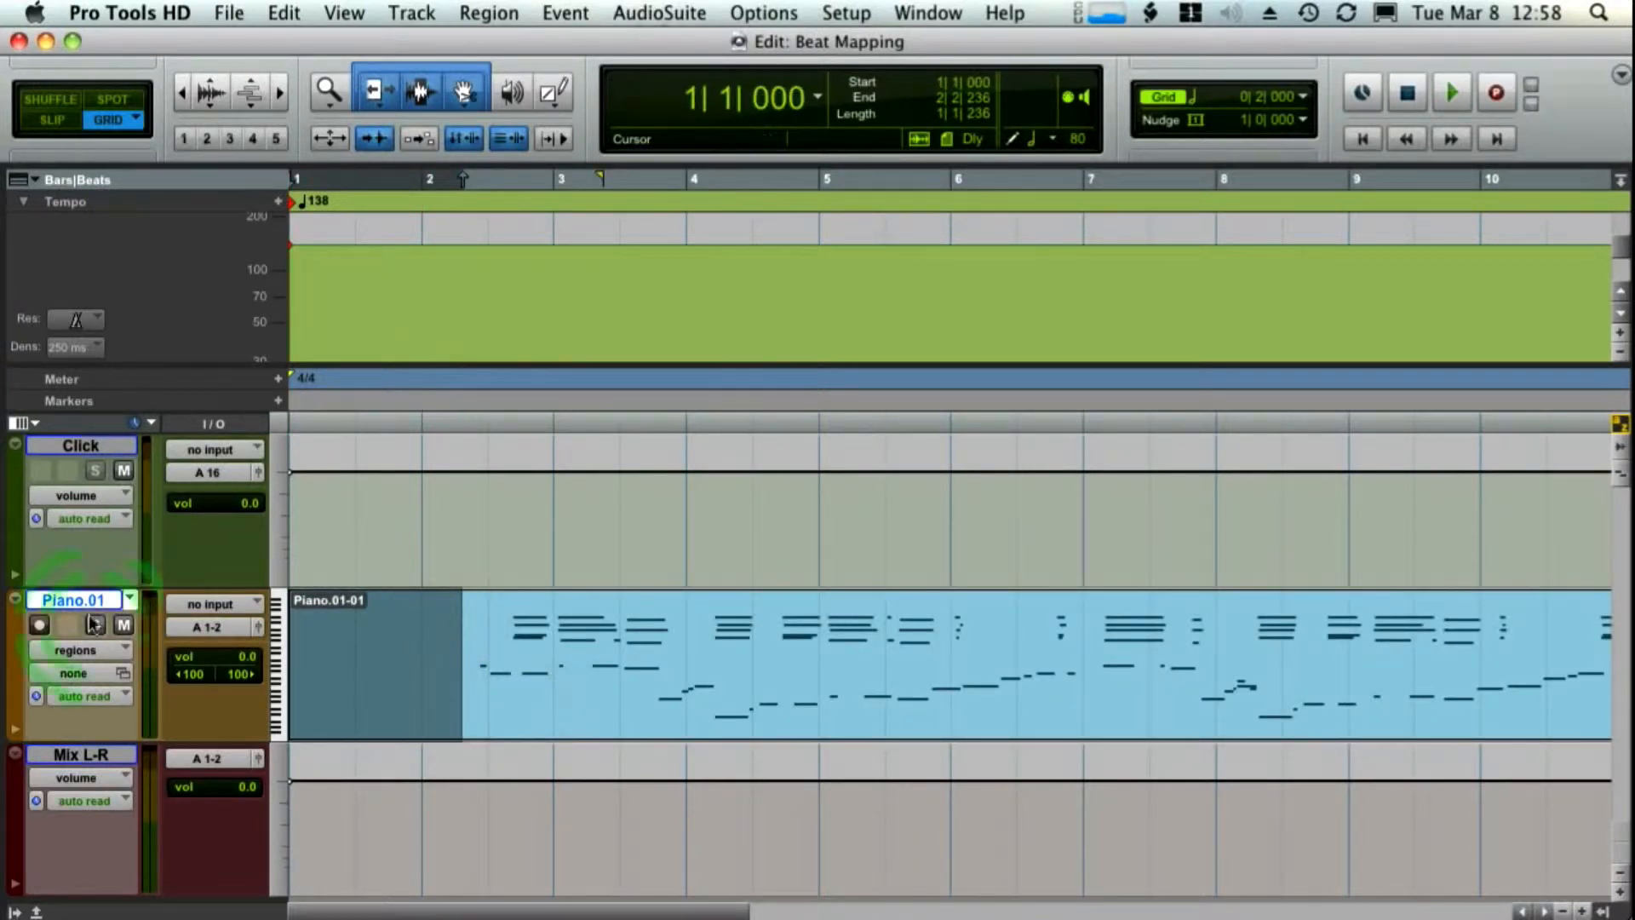
pyautogui.click(457, 622)
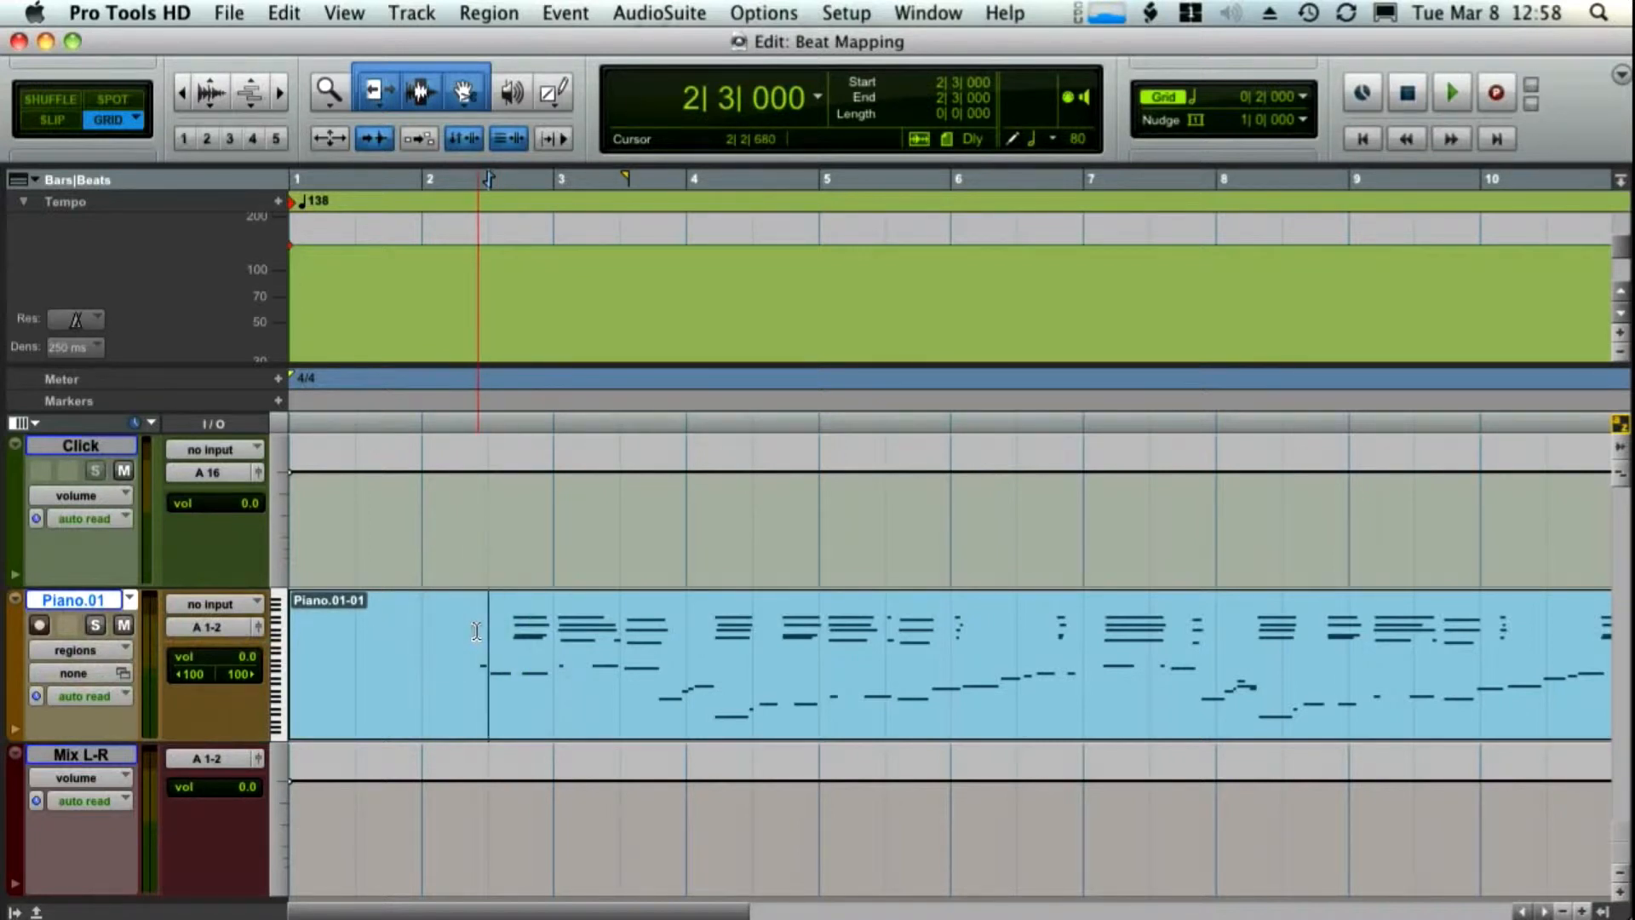
pyautogui.keyDown('super'); pyautogui.click(482, 621); pyautogui.keyUp('super')
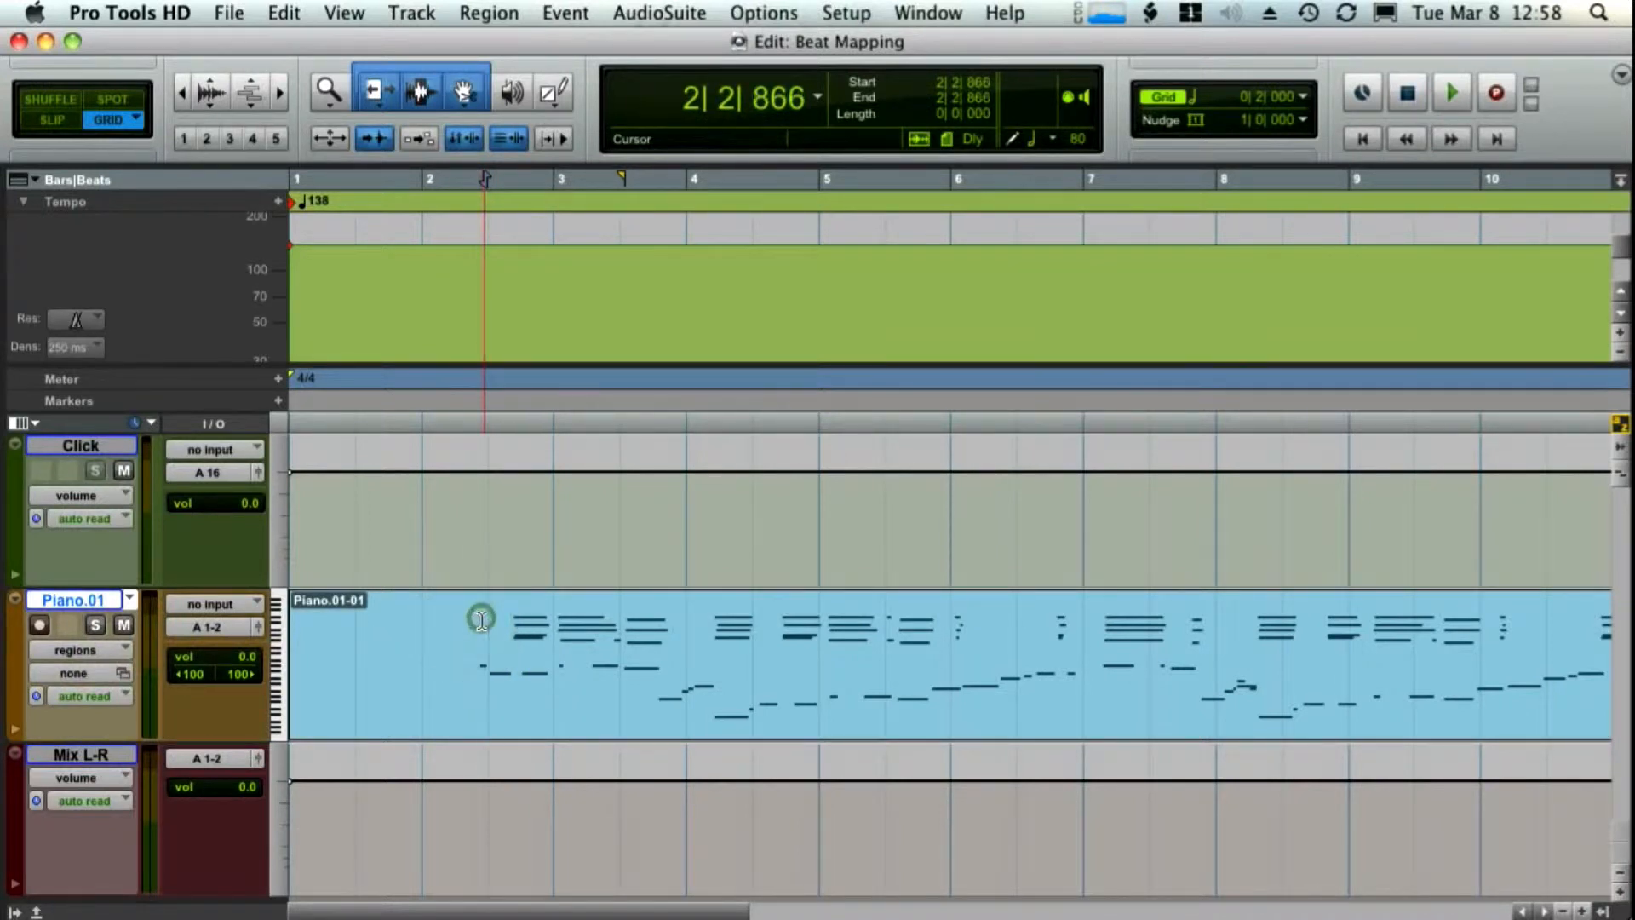
pyautogui.press('t')
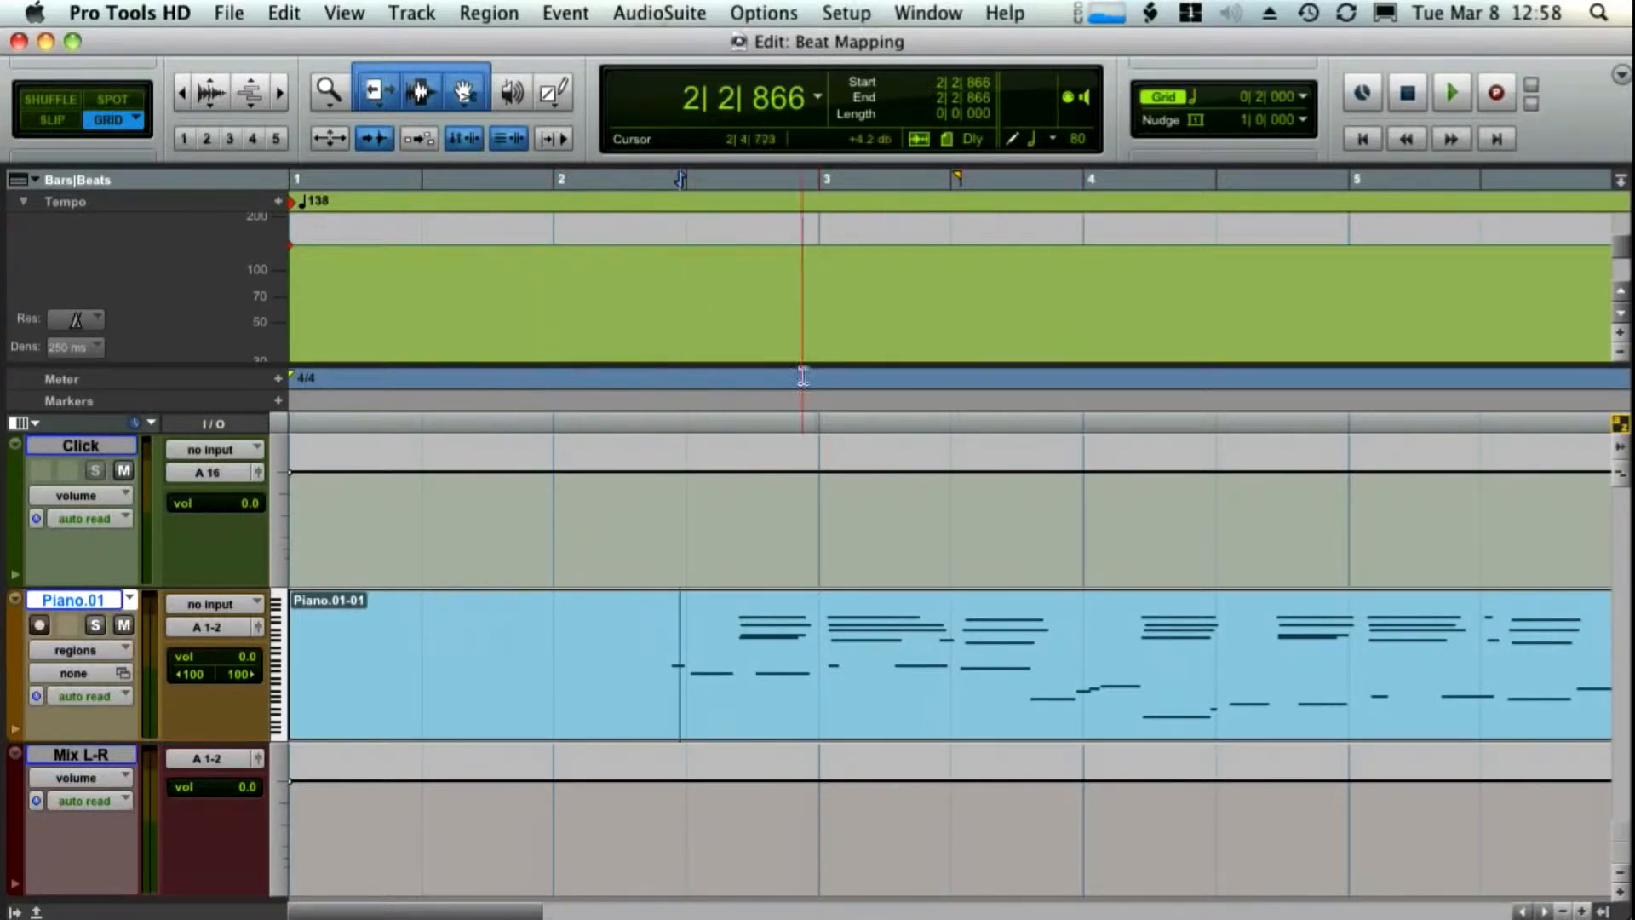
# Switch to Slip mode and move the whole piano region to start at 1|2|901, aligning the note after the pickup with bar 3
pyautogui.doubleClick(842, 721)
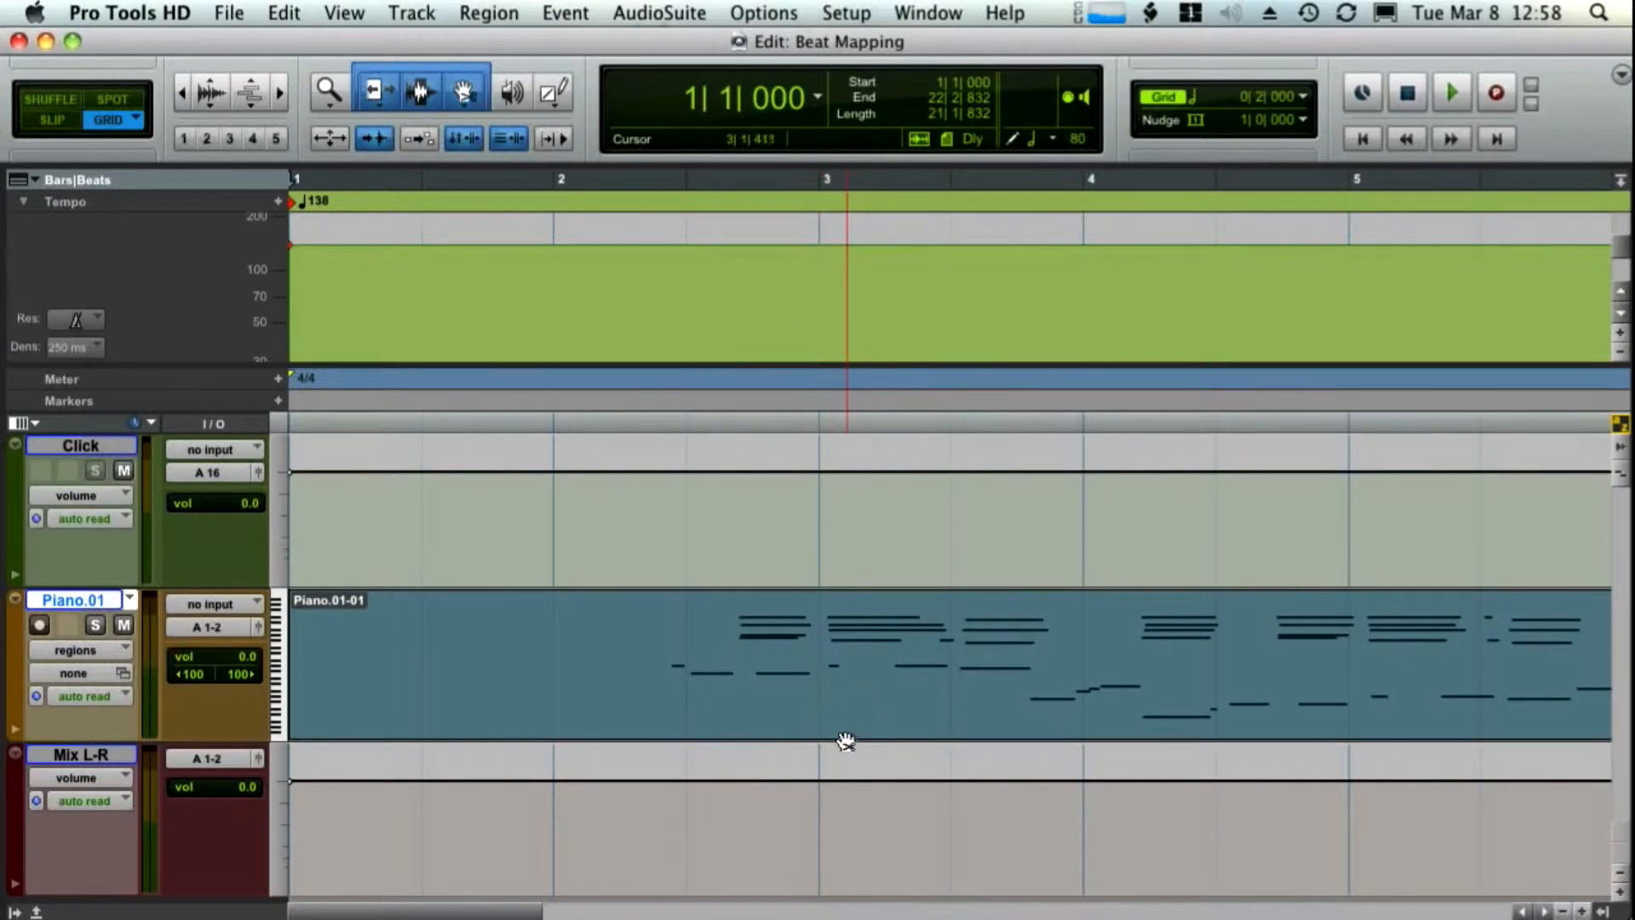
pyautogui.doubleClick(854, 699)
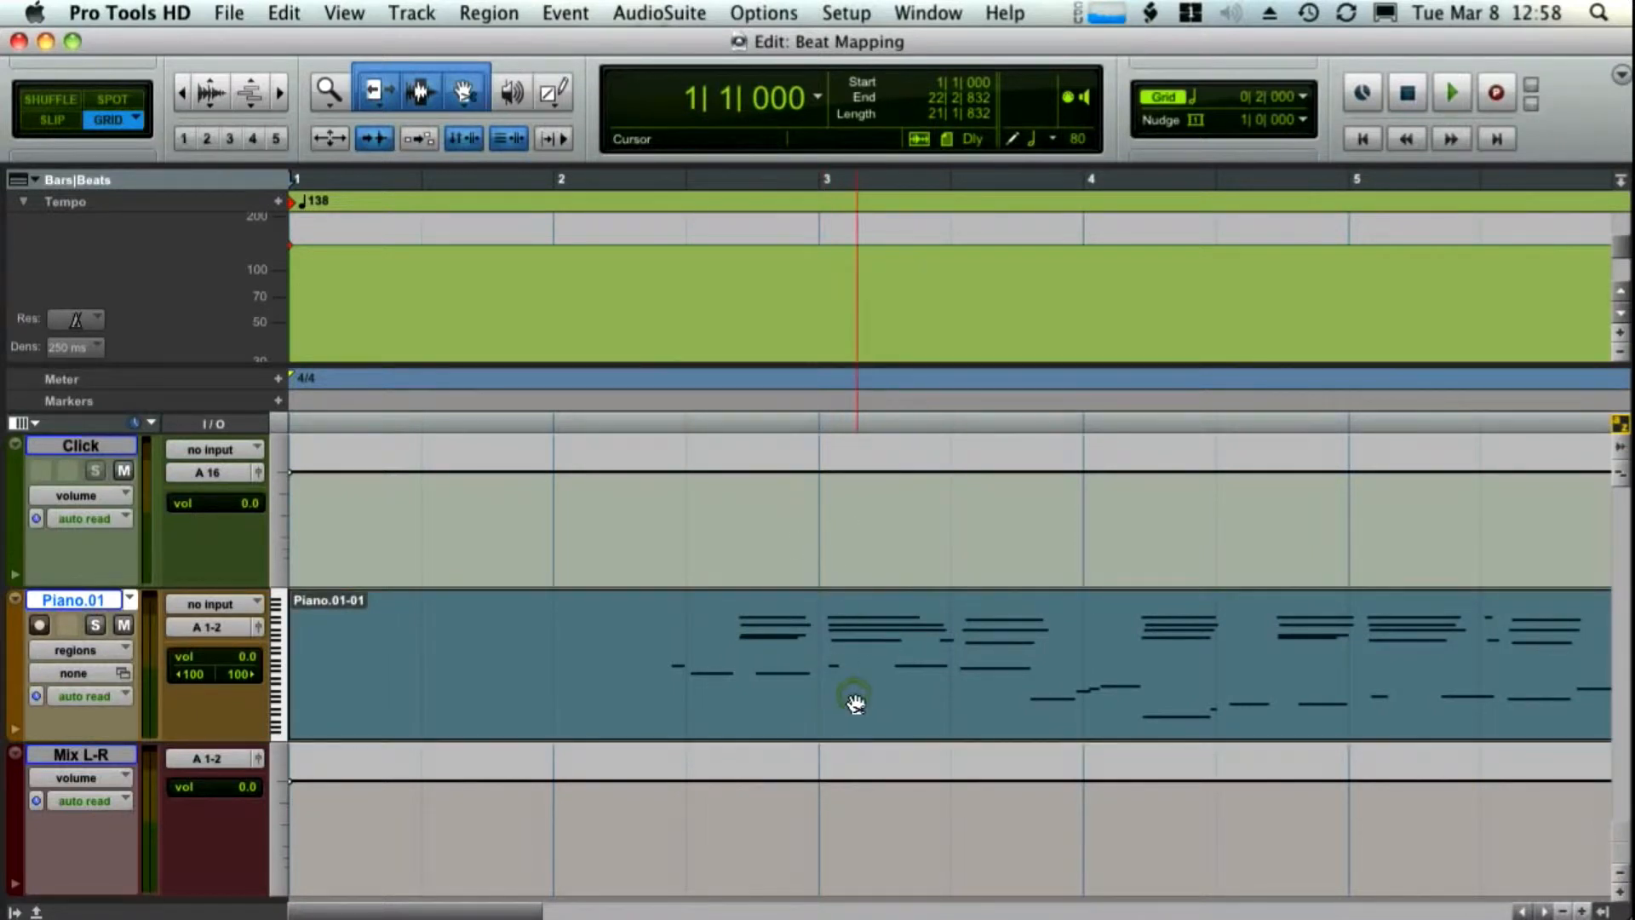
pyautogui.click(37, 122)
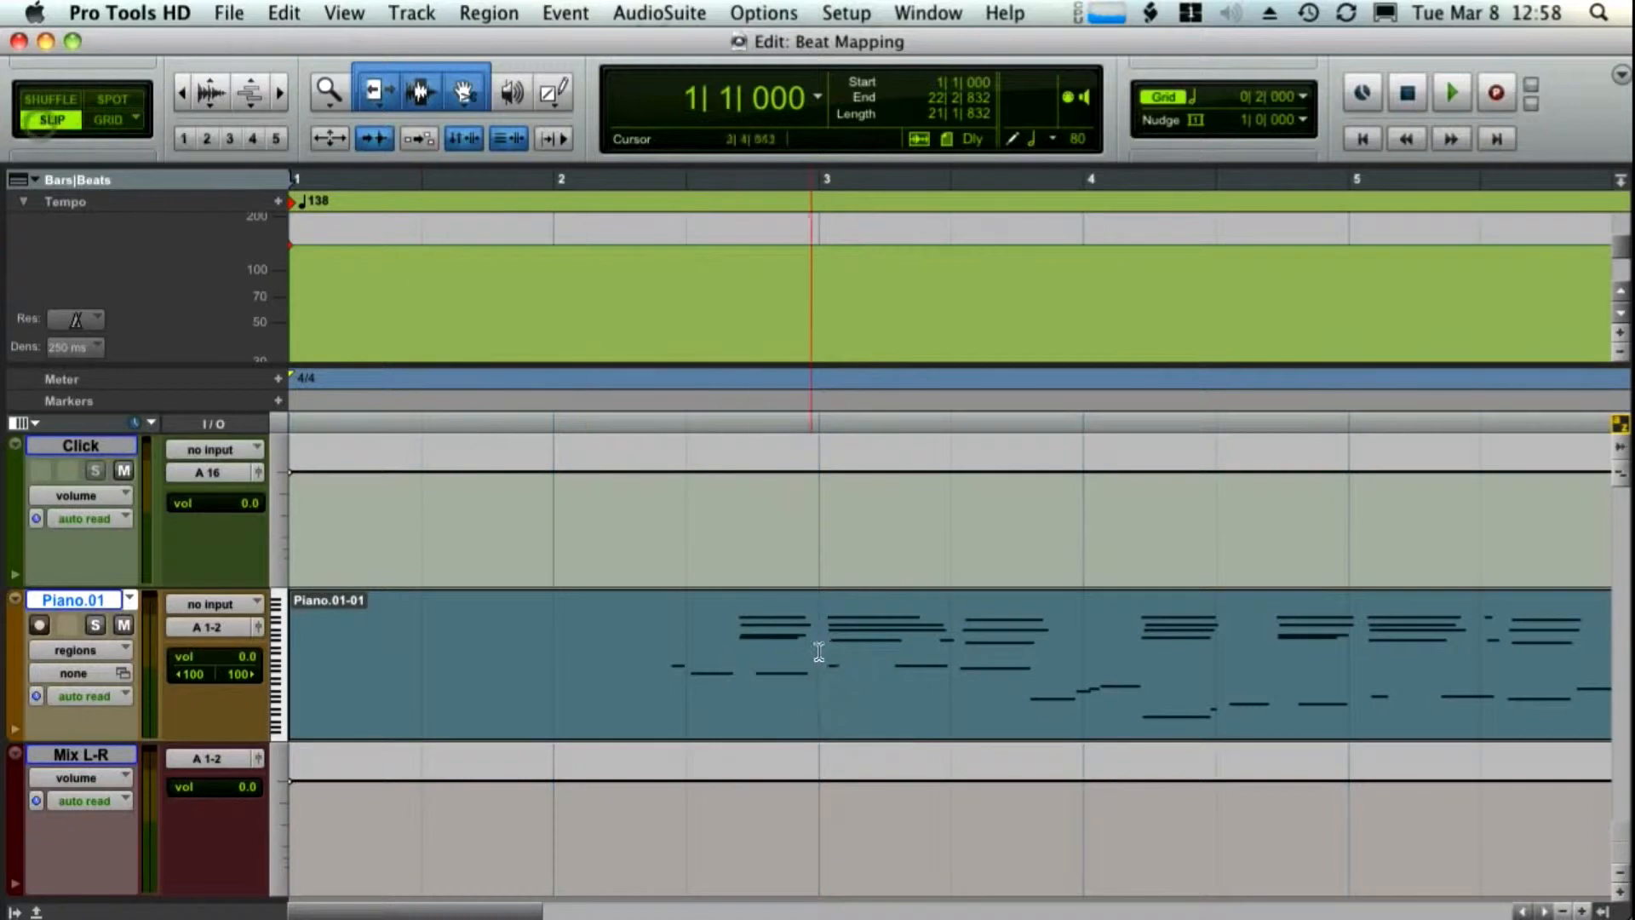
pyautogui.doubleClick(825, 690)
pyautogui.press('t')
pyautogui.hscroll(10, 1065, 722)
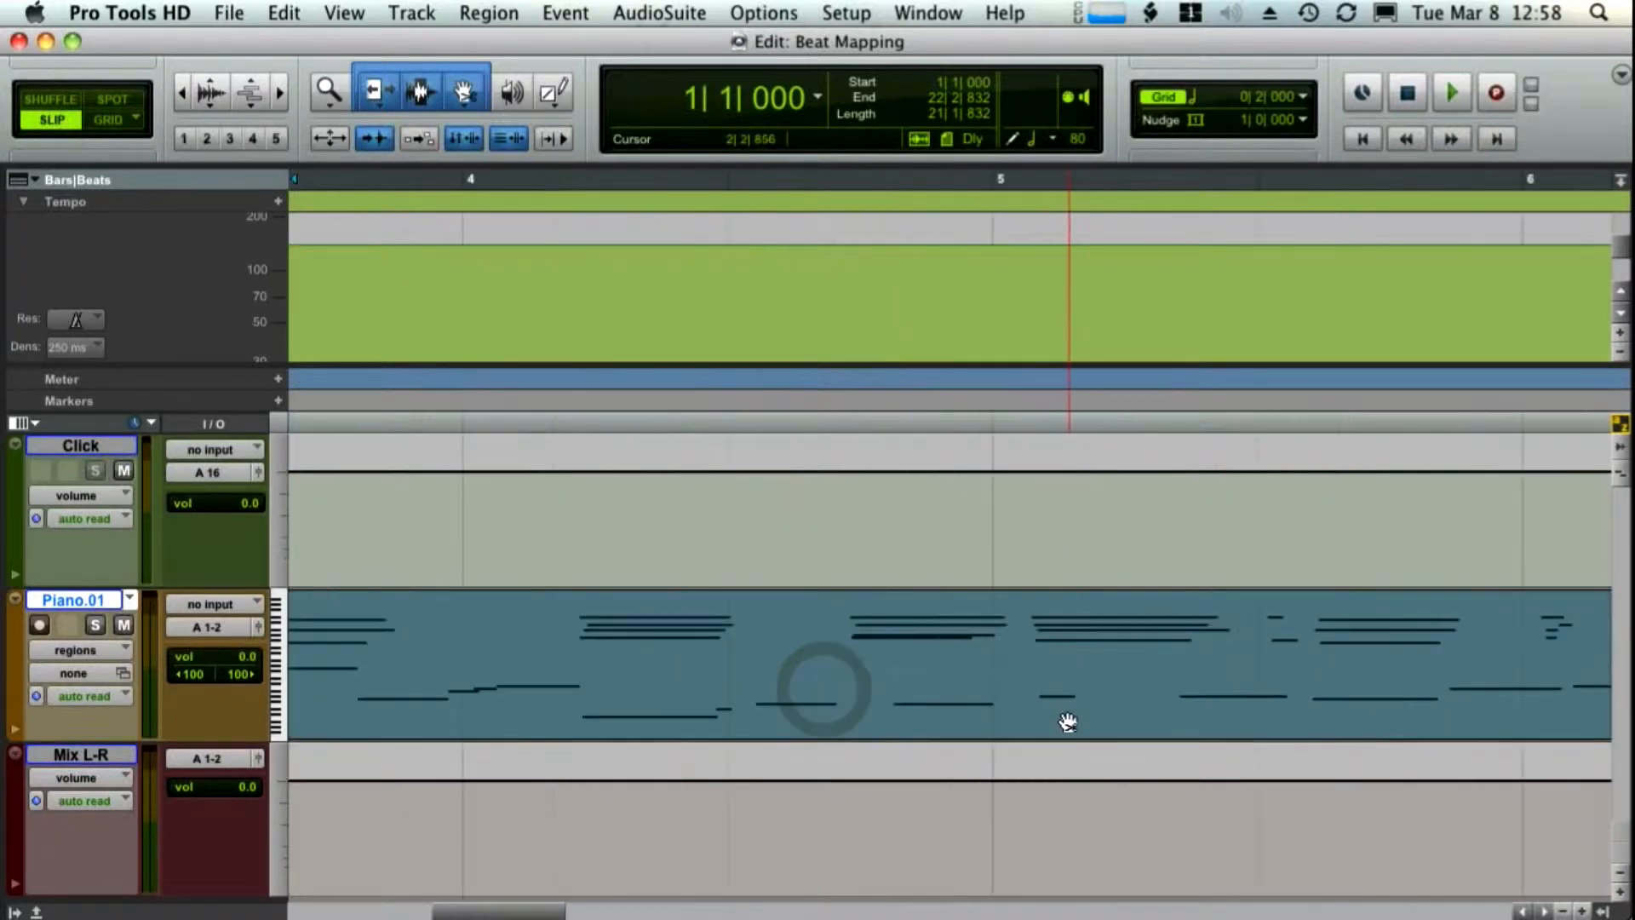
pyautogui.hscroll(-8, 1024, 722)
pyautogui.hscroll(1, 1022, 721)
pyautogui.moveTo(1022, 720); pyautogui.dragTo(1217, 712)
pyautogui.moveTo(963, 704)
pyautogui.mouseDown()
pyautogui.moveTo(1015, 709)
pyautogui.moveTo(968, 724)
pyautogui.mouseUp()
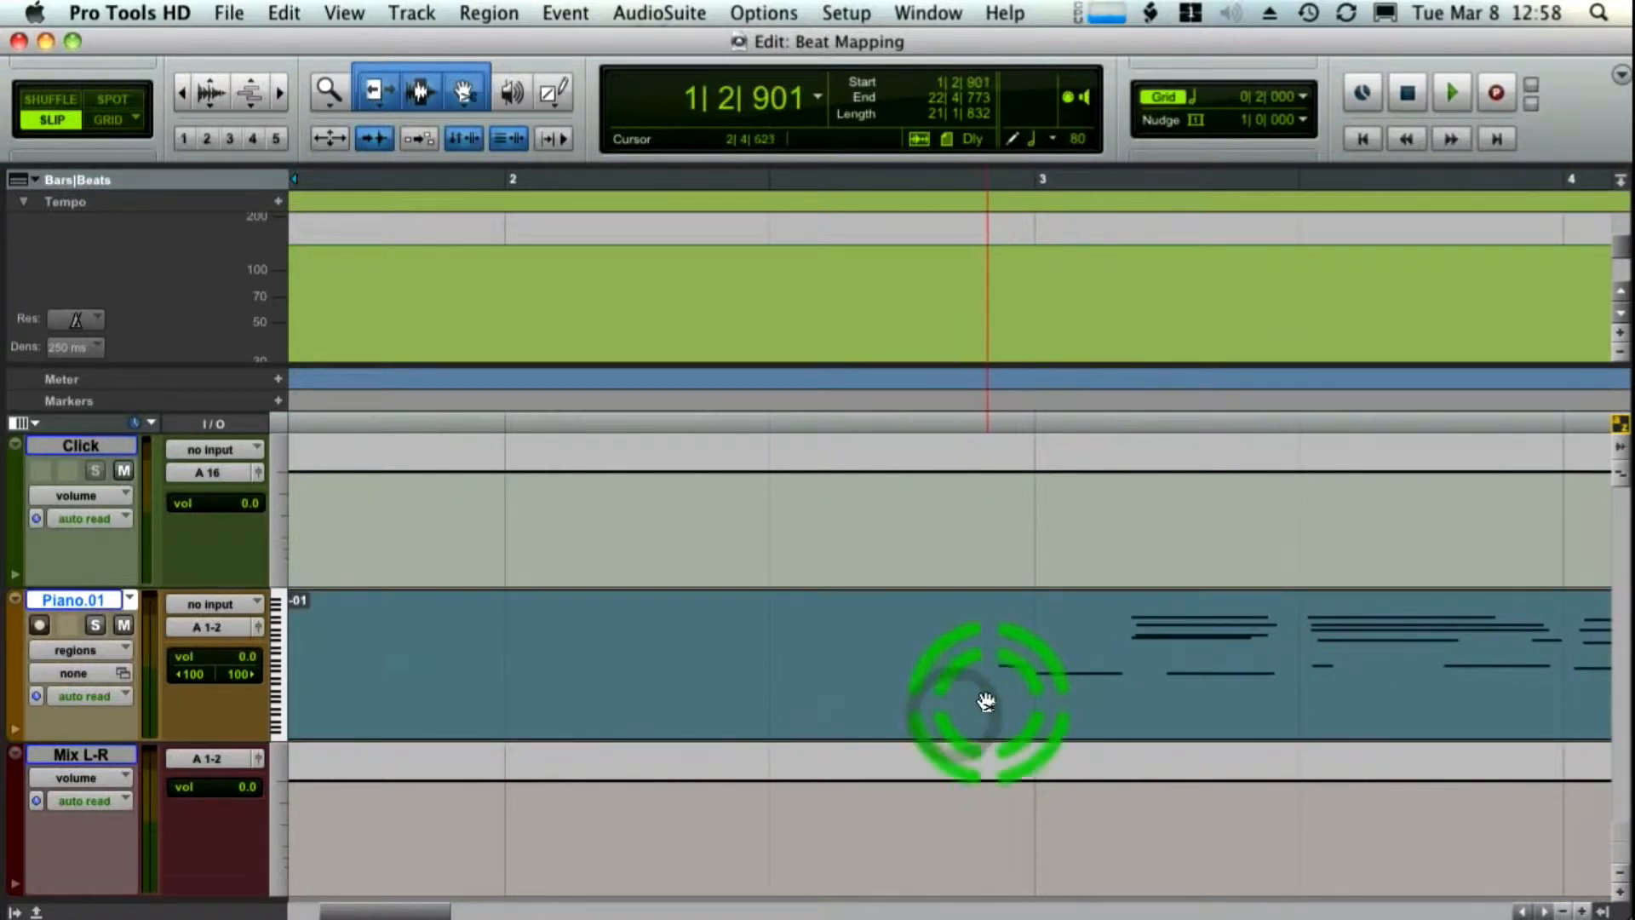
# Check the pickup's alignment with bar 3, and play the moved piano region with the click from 2|1|270
pyautogui.click(958, 620)
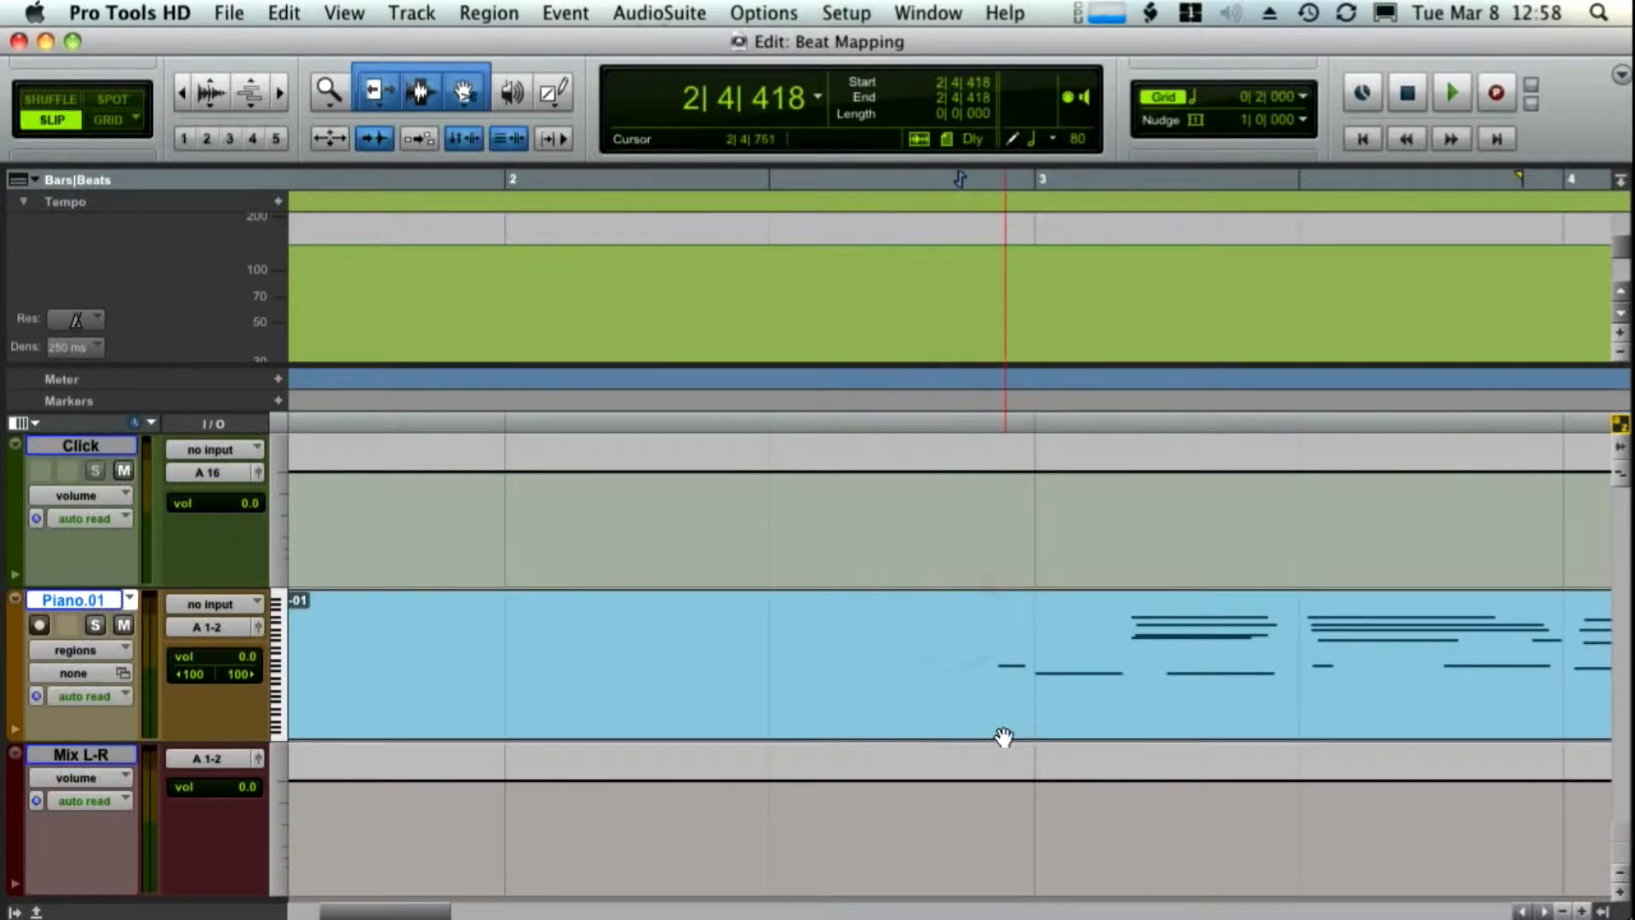
pyautogui.click(1027, 619)
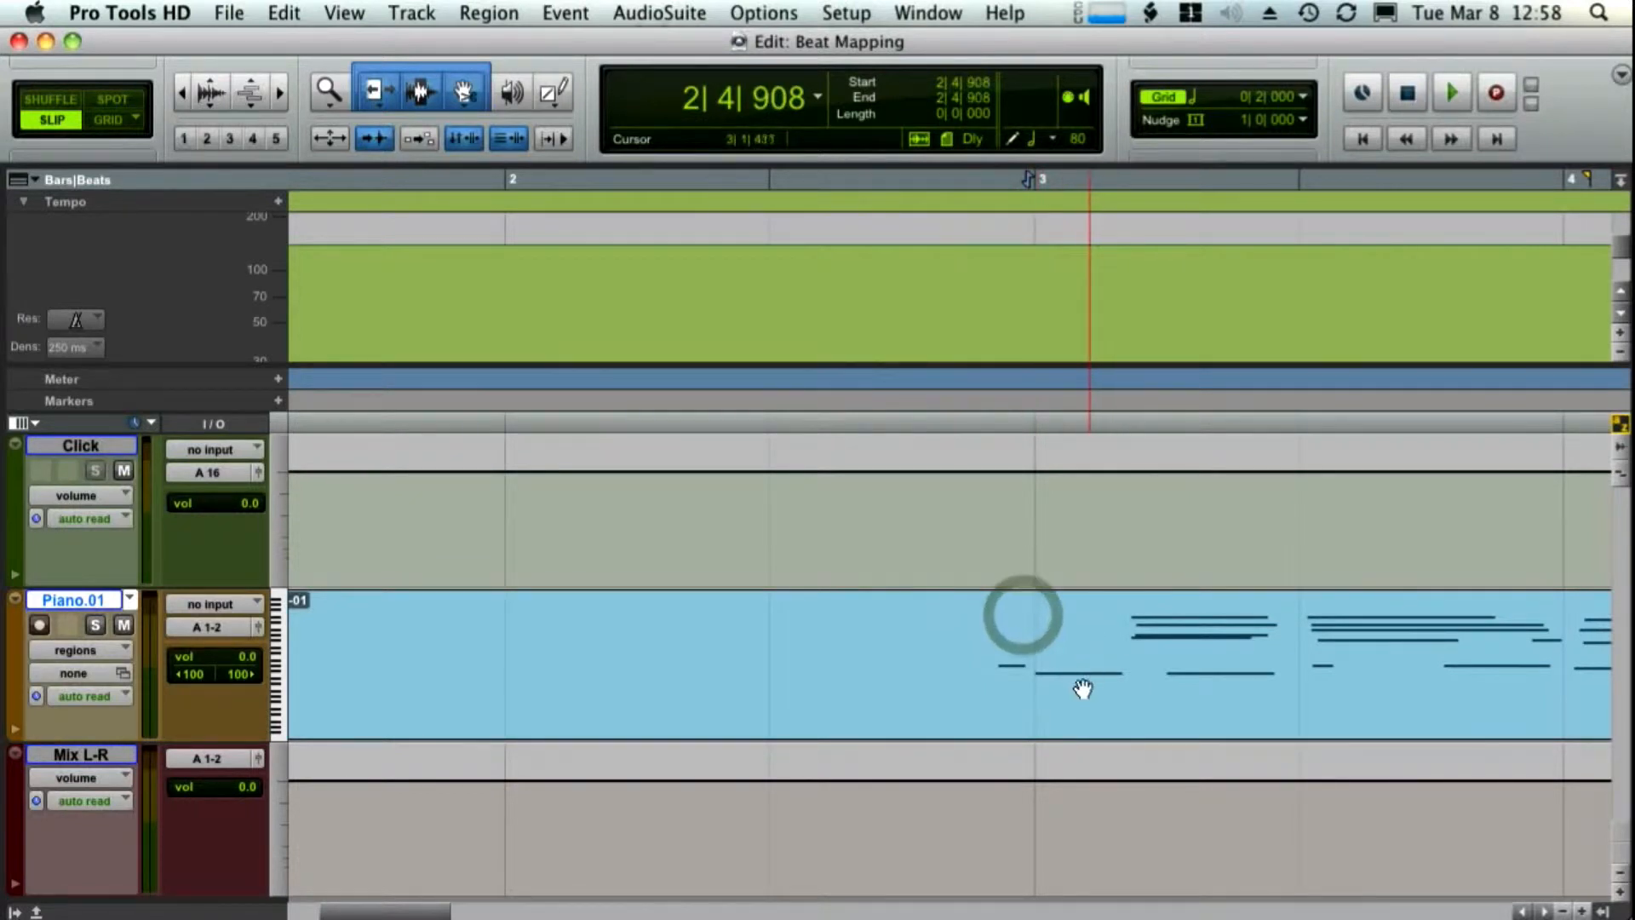
pyautogui.press('super+bracketleft')
pyautogui.press('super+bracketleft')
pyautogui.moveTo(682, 677); pyautogui.dragTo(522, 623)
pyautogui.click(430, 628)
pyautogui.press('space')
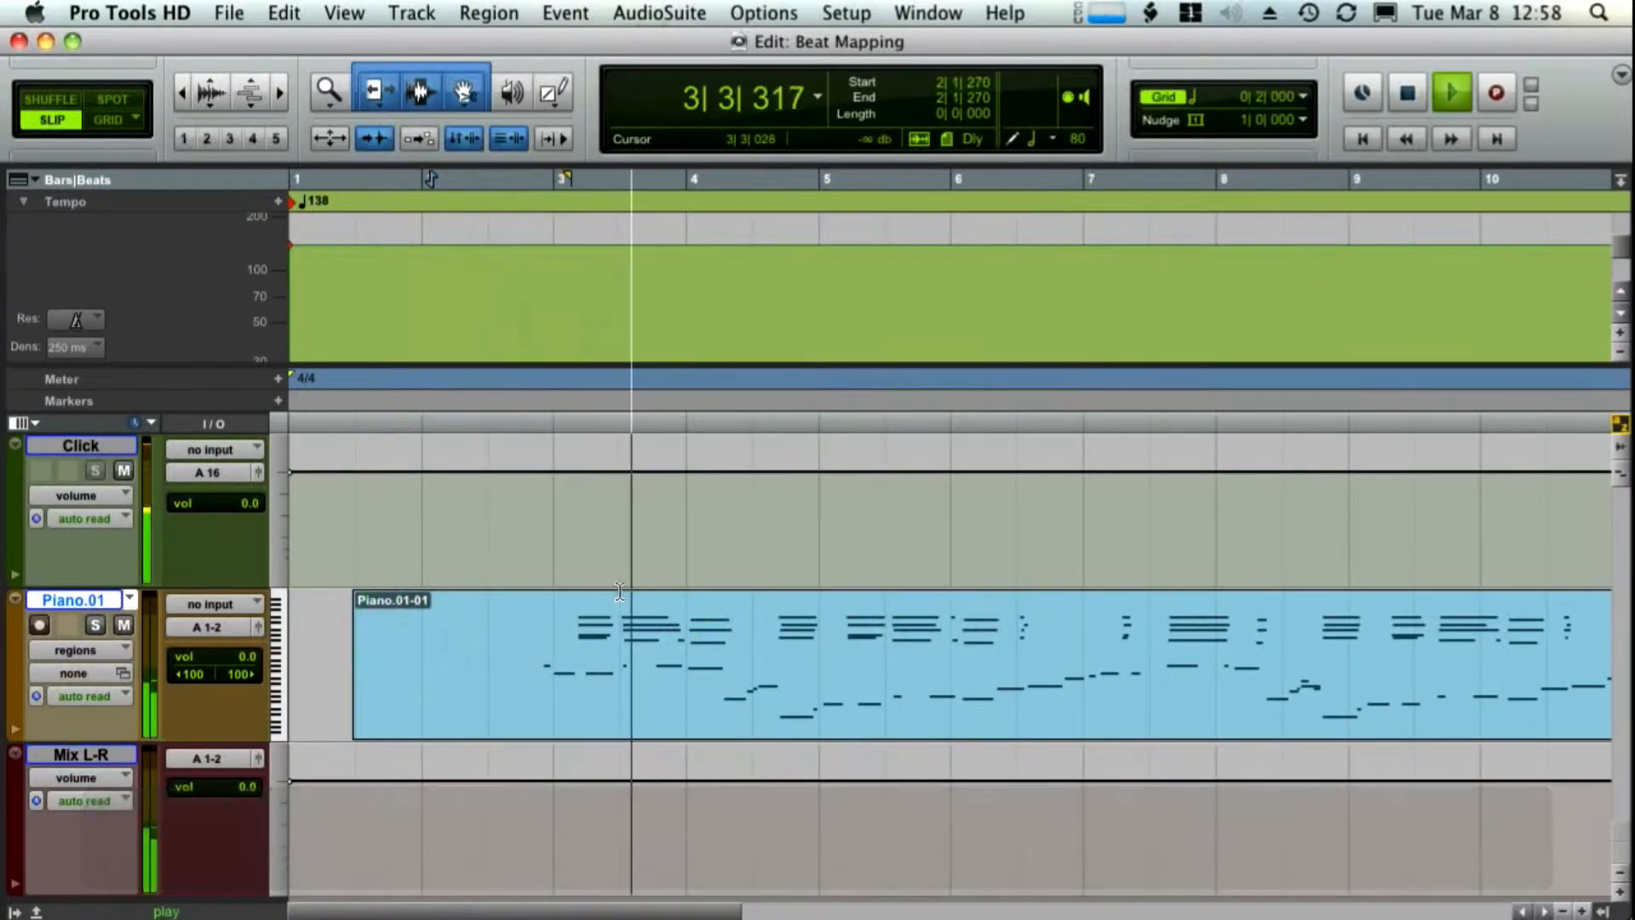
# Stop playback and examine up close how the note after the pickup lines up with bar 3's downbeat
pyautogui.press('space')
pyautogui.click(540, 626)
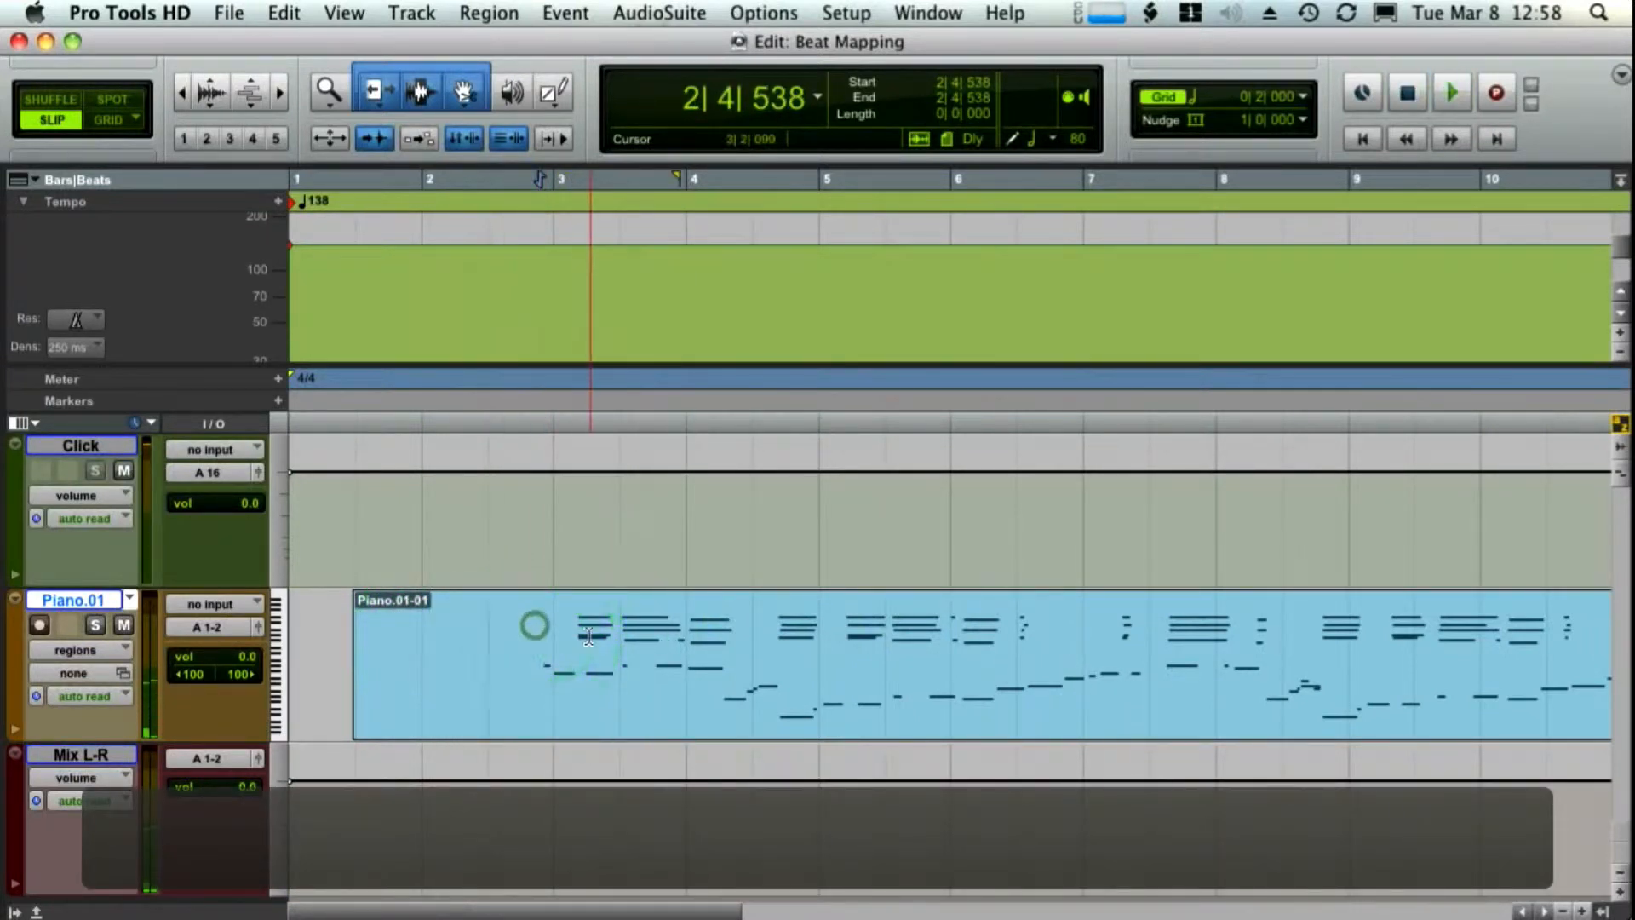
pyautogui.press('super+bracketright')
pyautogui.click(833, 669)
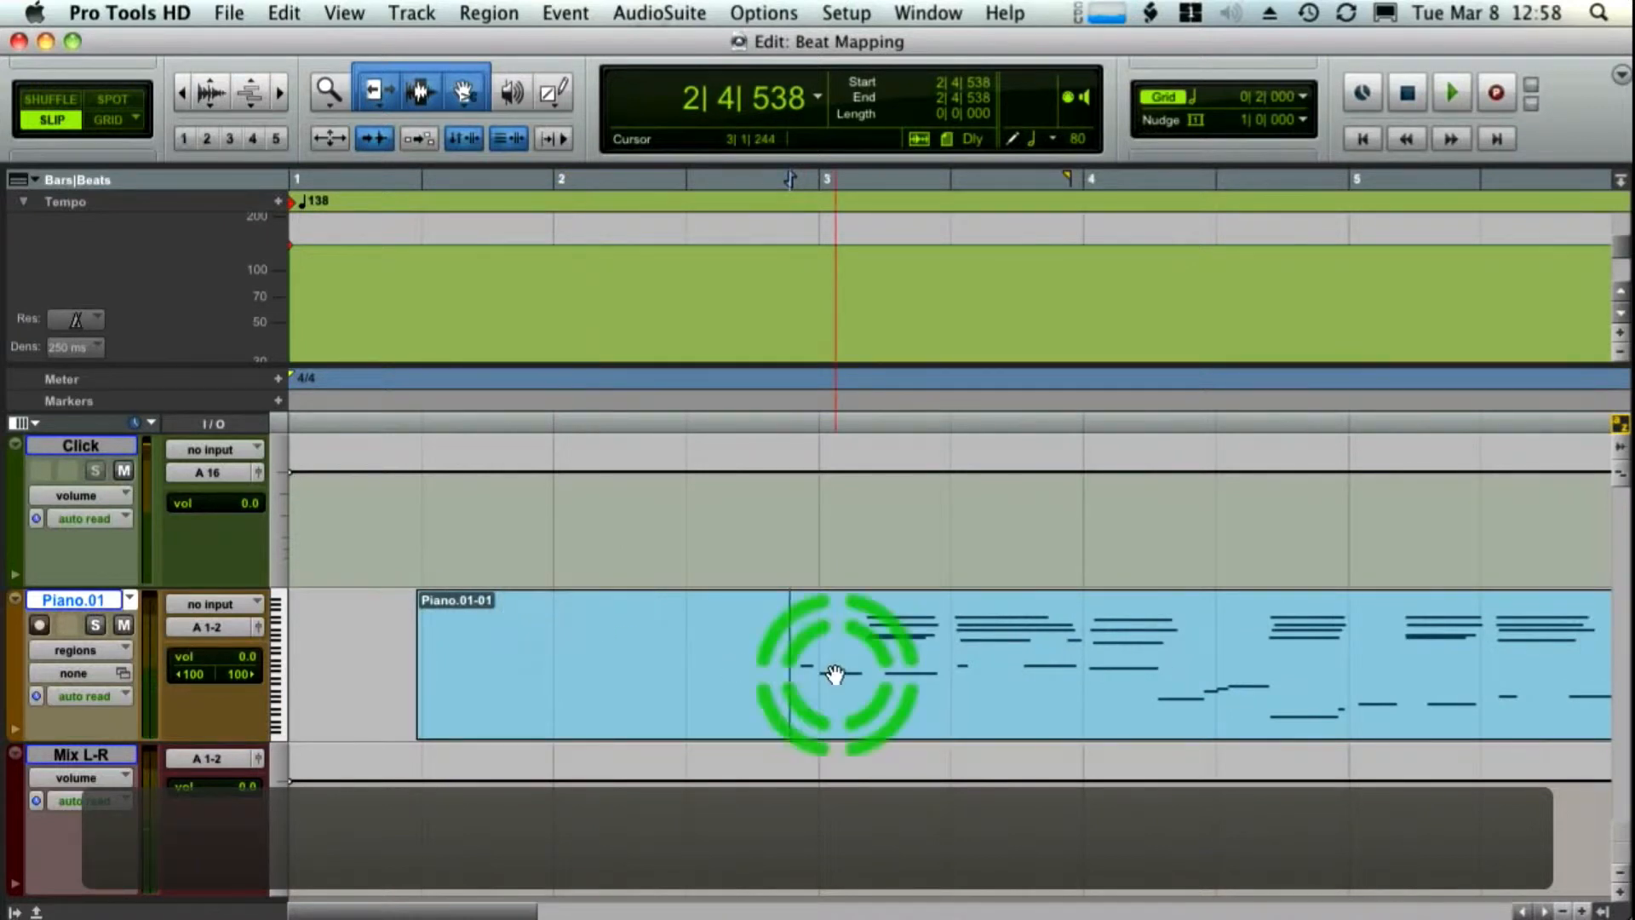
pyautogui.click(825, 643)
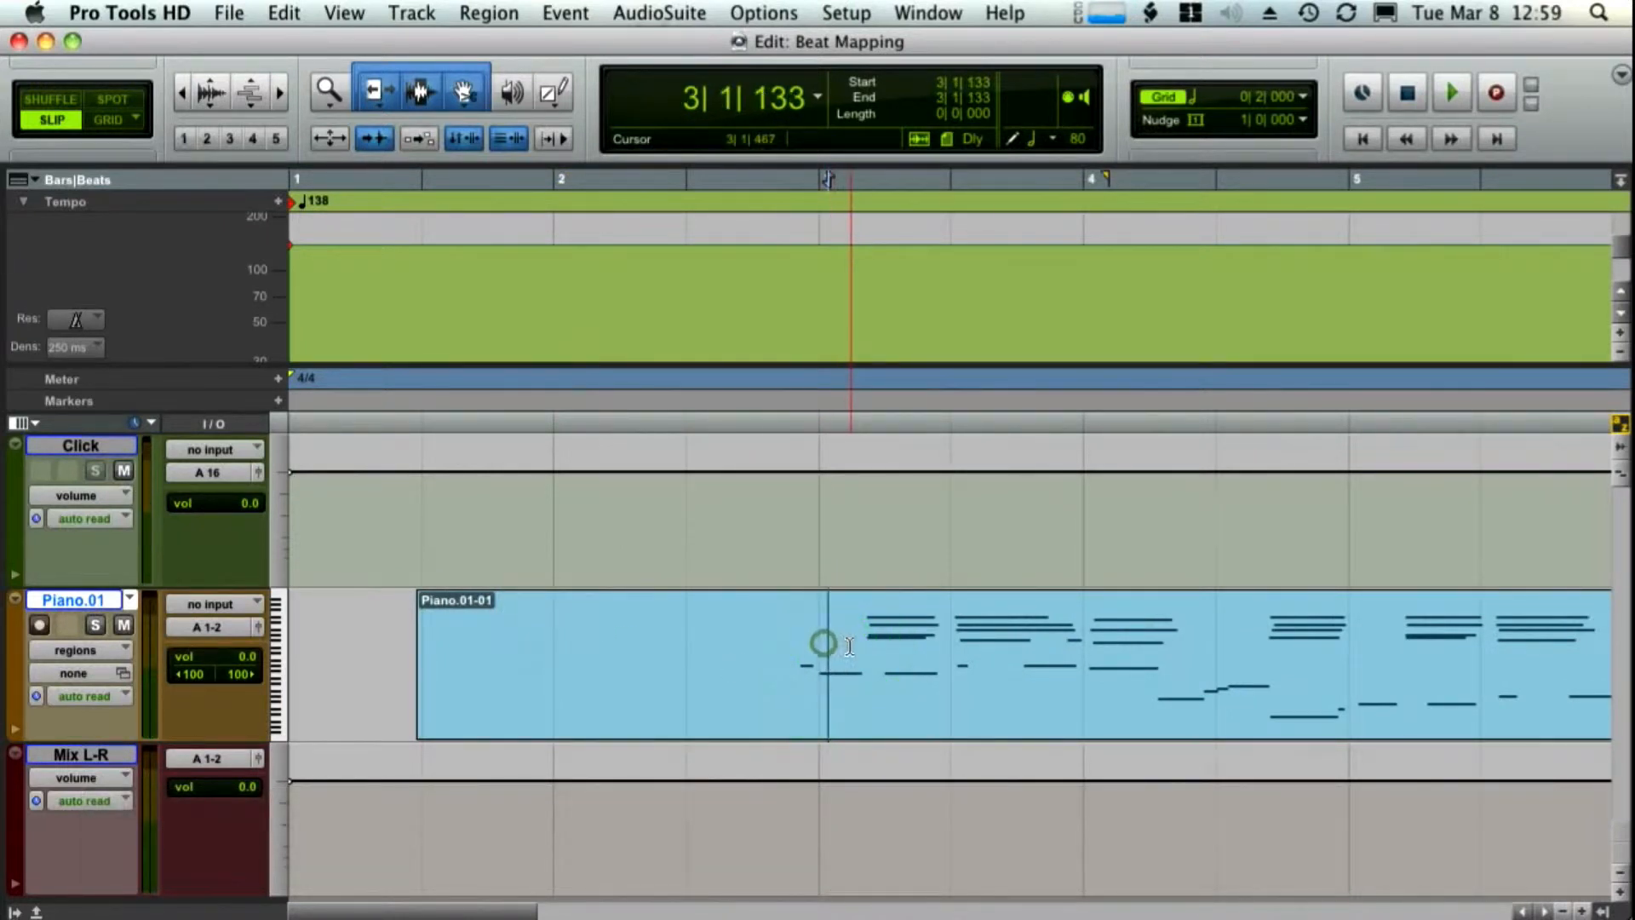
pyautogui.press('super+bracketright')
pyautogui.click(934, 625)
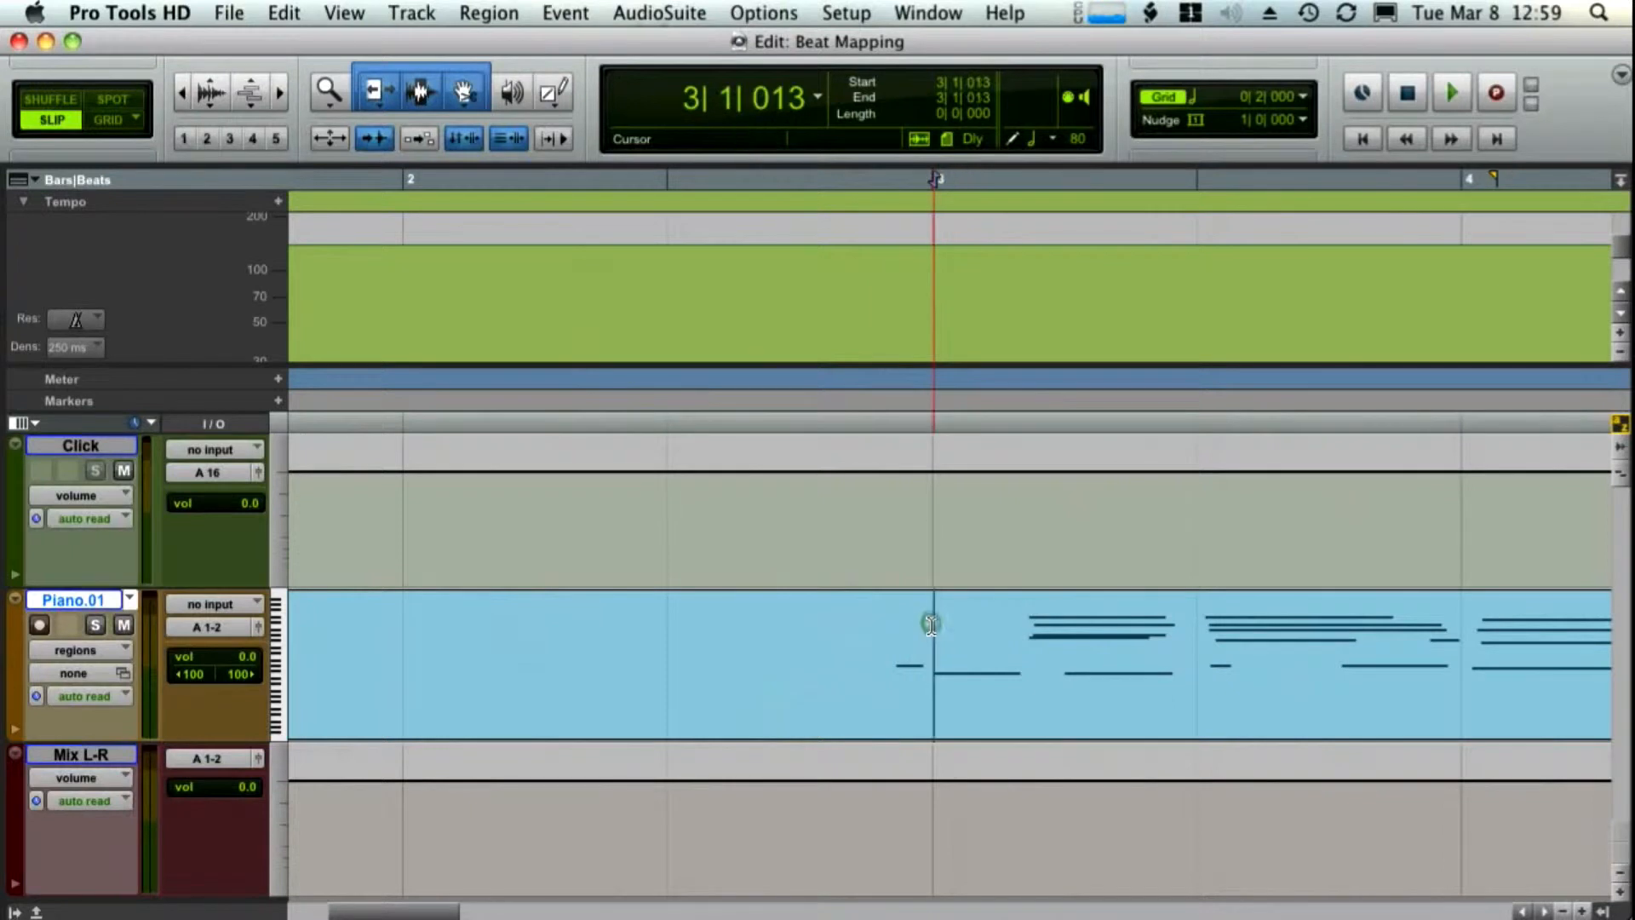
pyautogui.press('super+bracketleft')
pyautogui.press('super+bracketright')
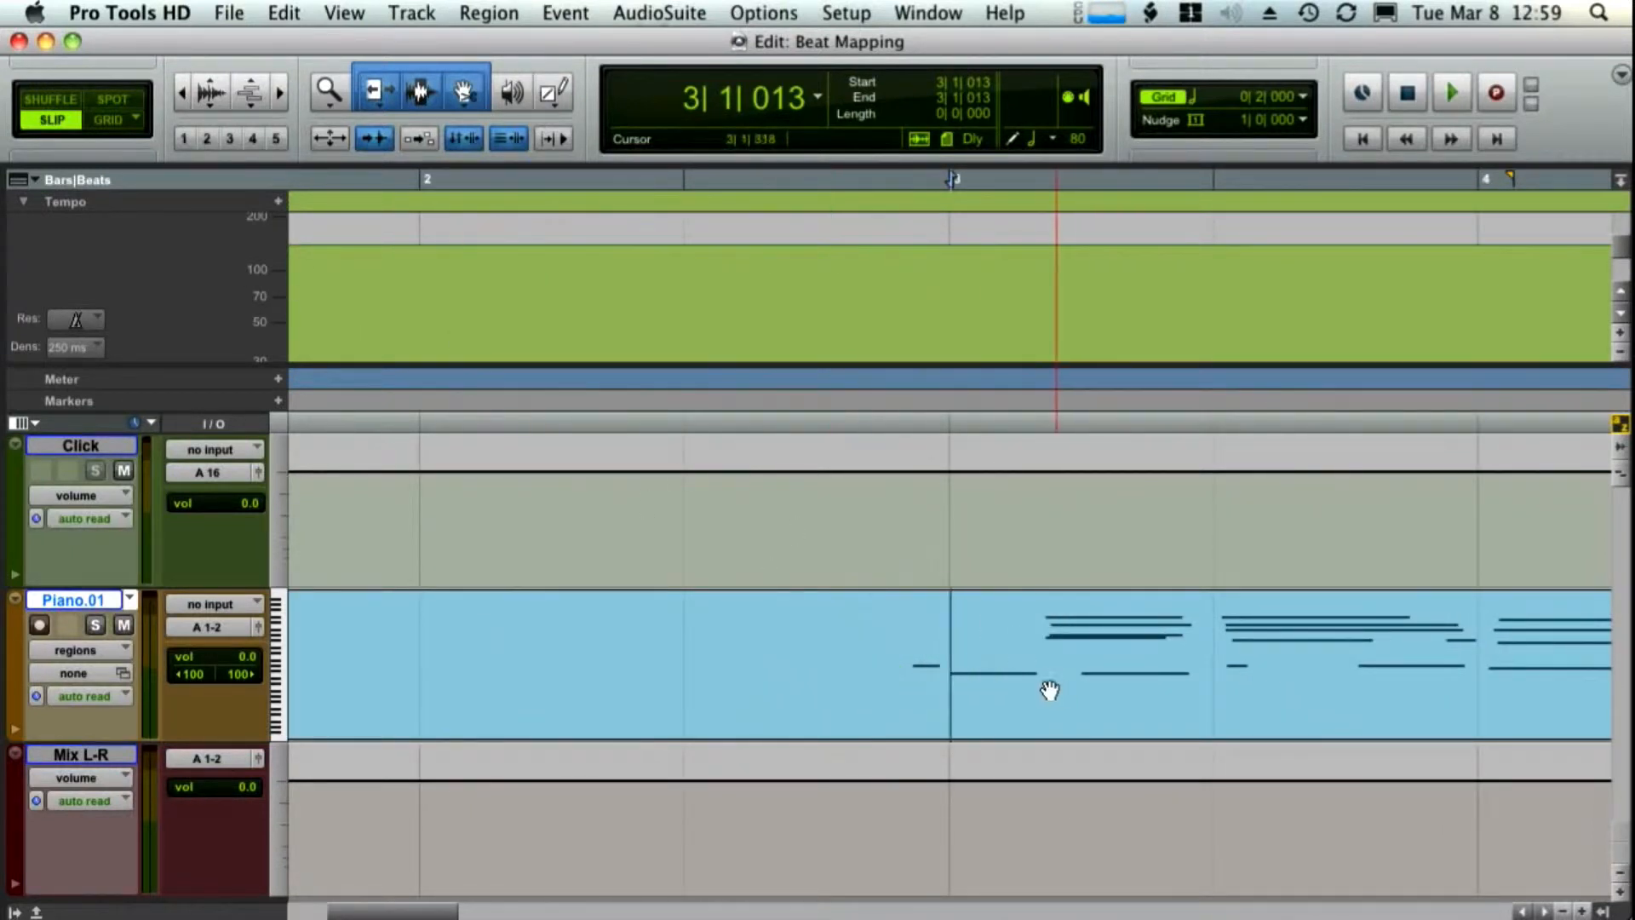
pyautogui.press('super+bracketleft')
pyautogui.press('super+bracketleft')
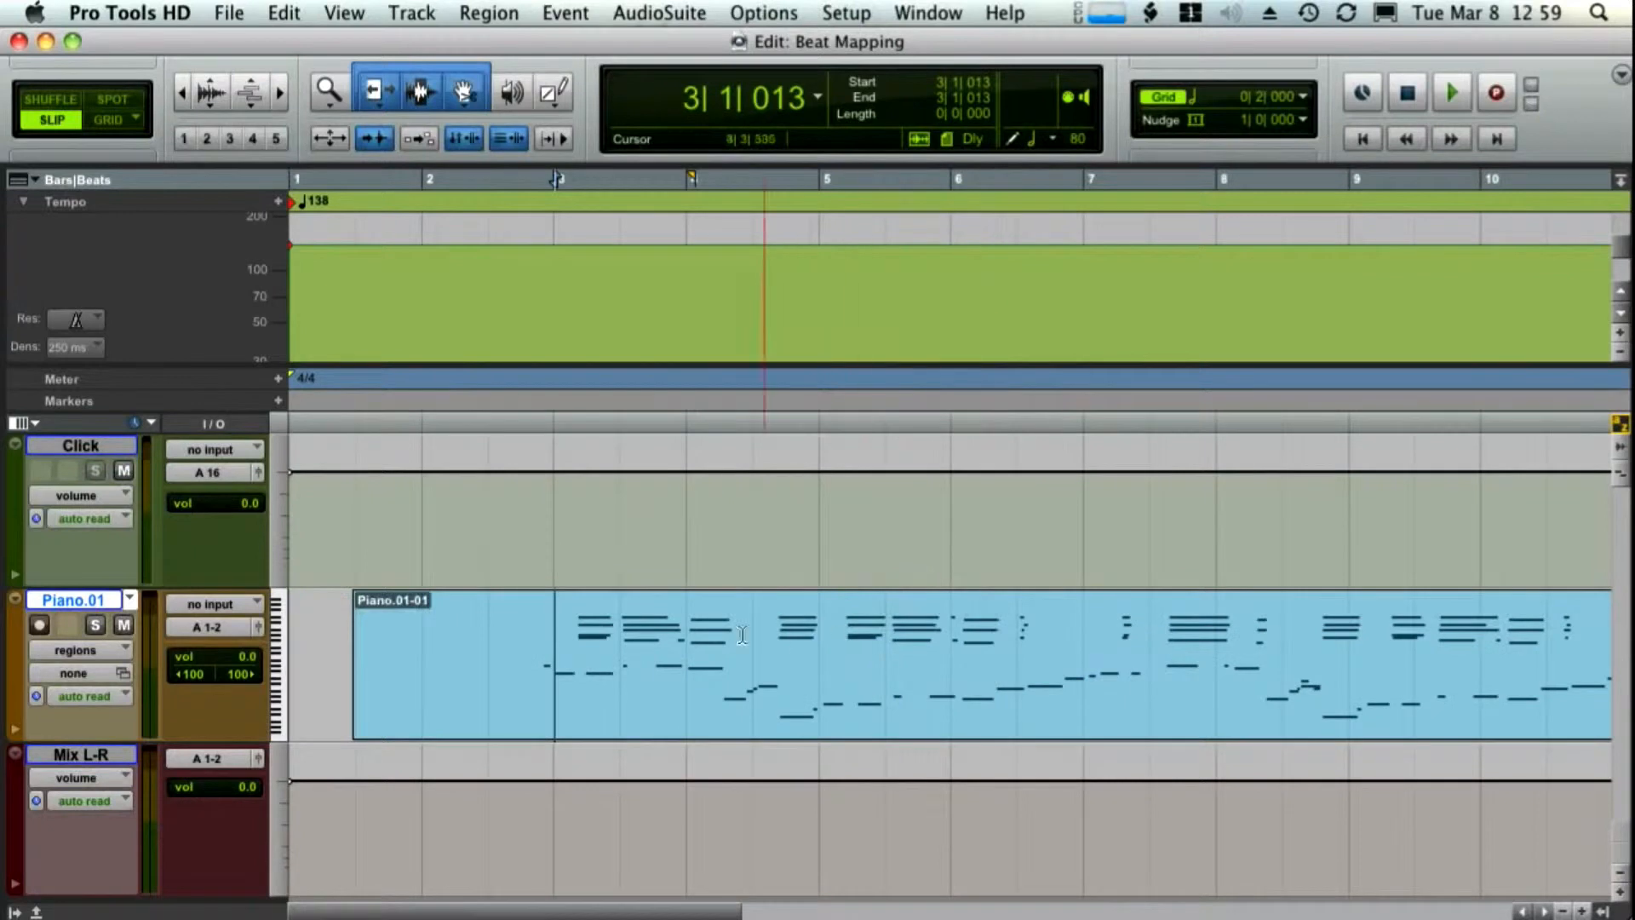
pyautogui.click(551, 633)
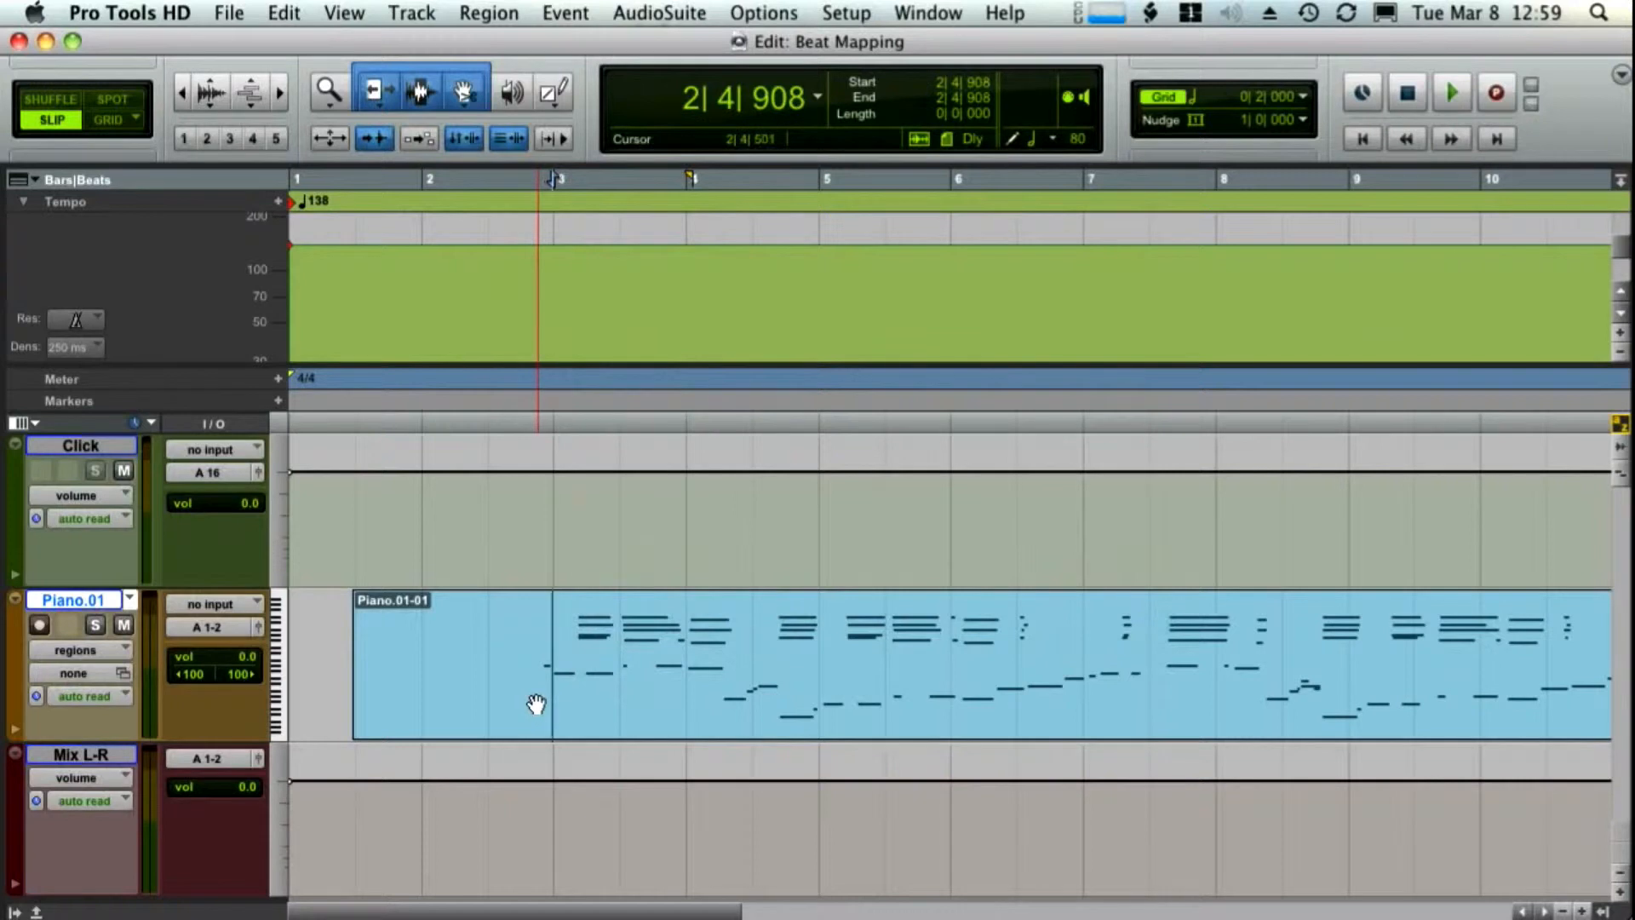
# Switch to Grid mode, locate to the downbeat of bar 3, and add a 4/4 bar/beat marker at 3|1|000
pyautogui.click(108, 120)
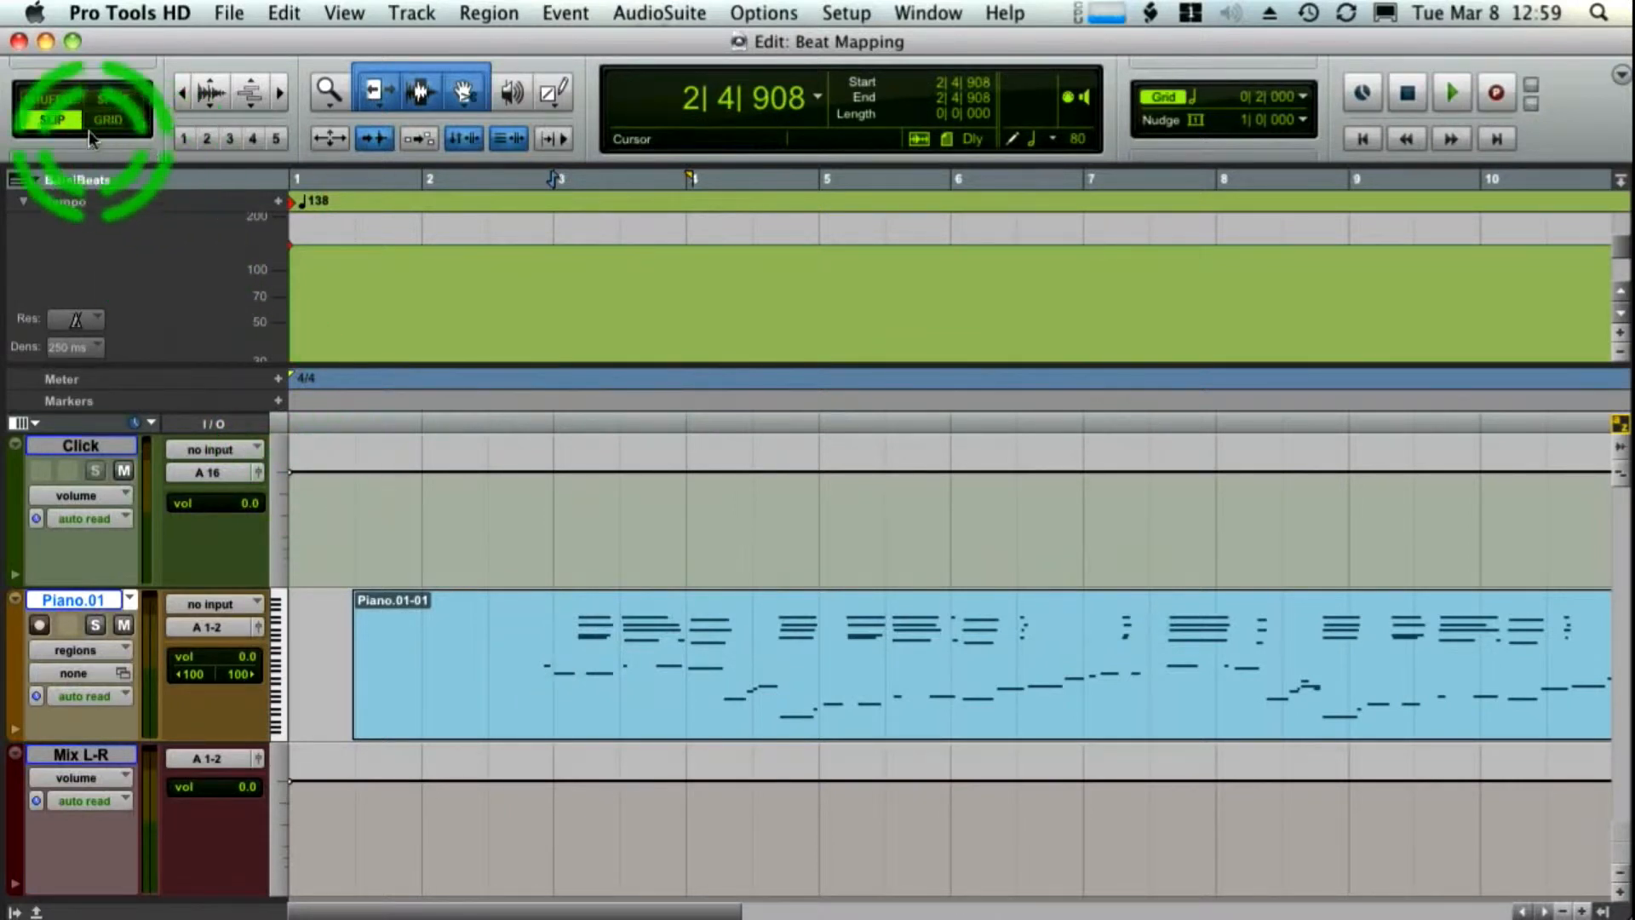
pyautogui.press('super+bracketright')
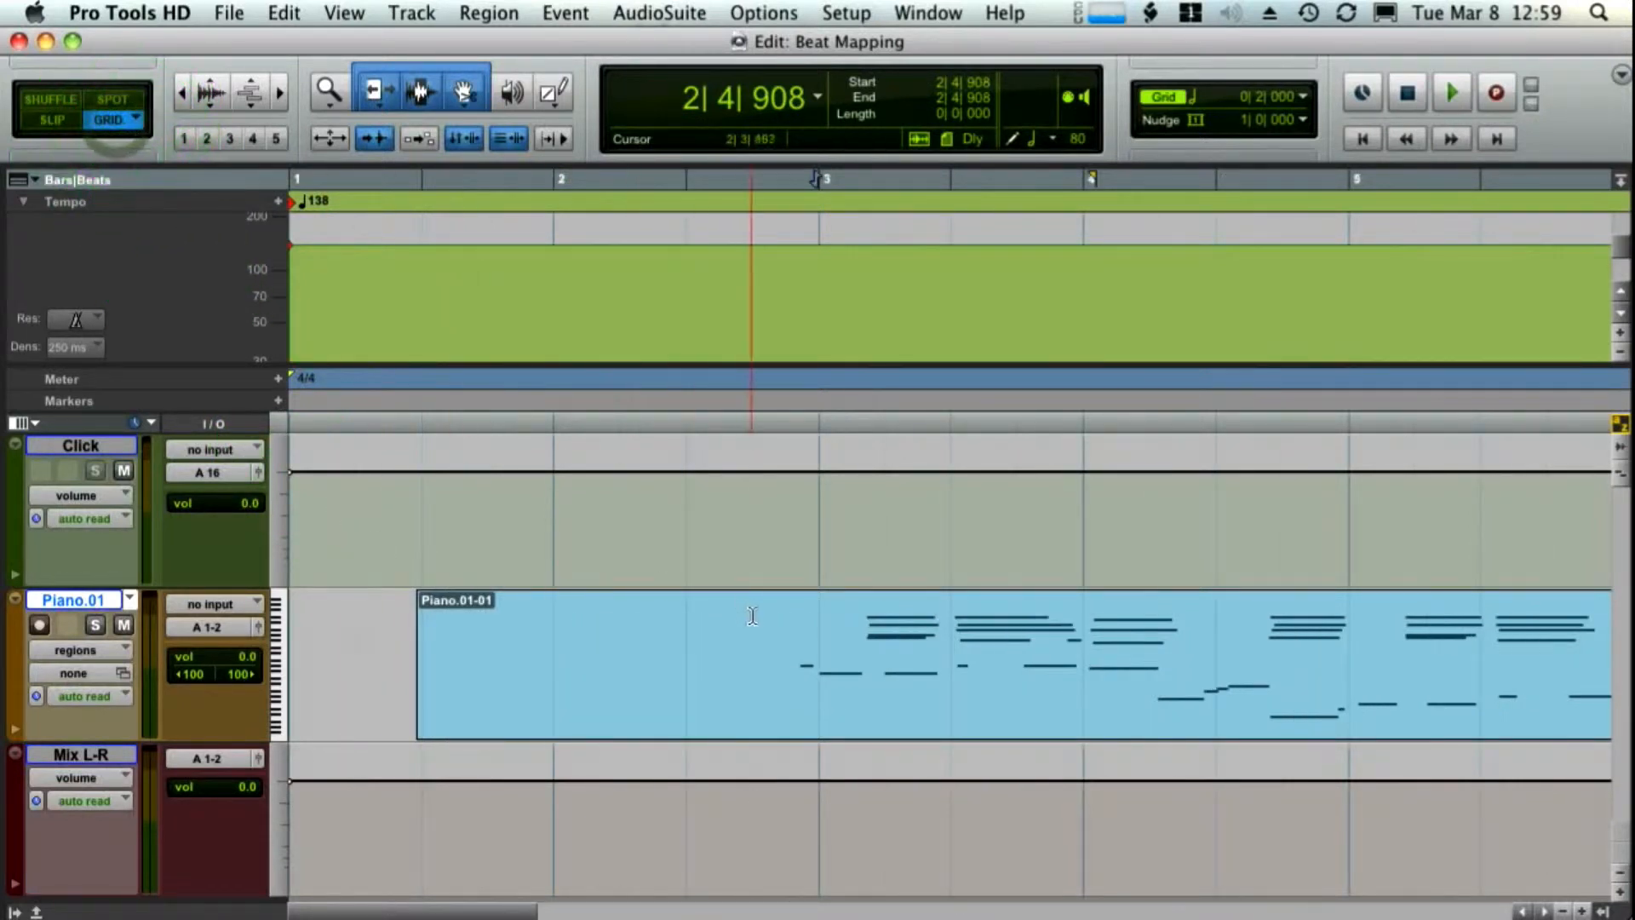
pyautogui.click(825, 623)
pyautogui.click(826, 622)
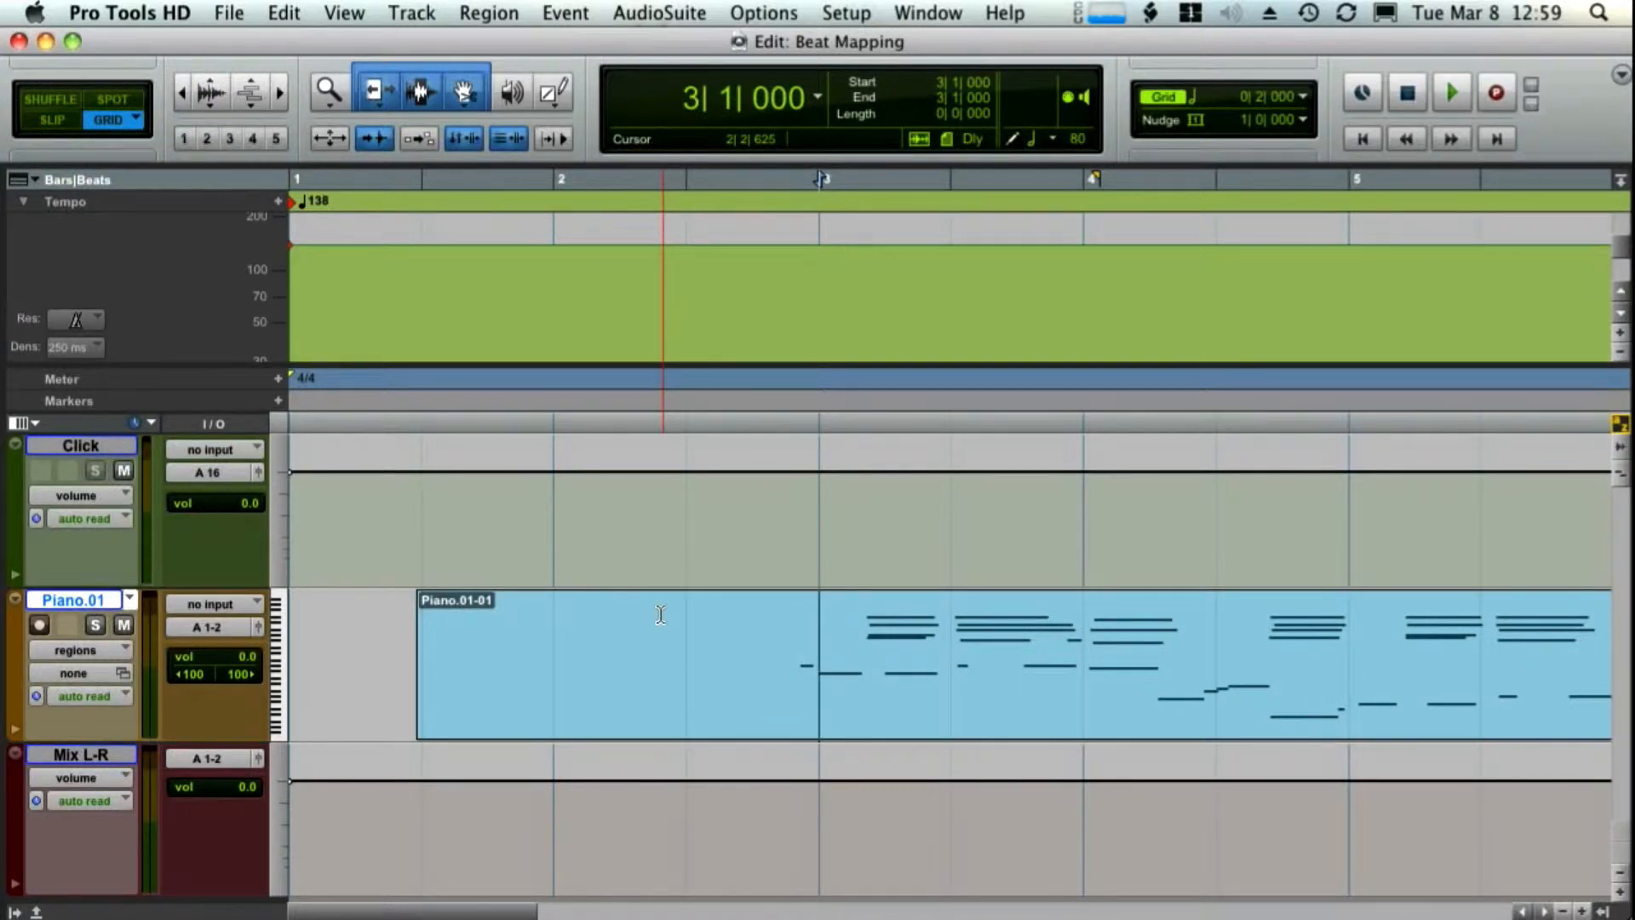
pyautogui.press('super+i')
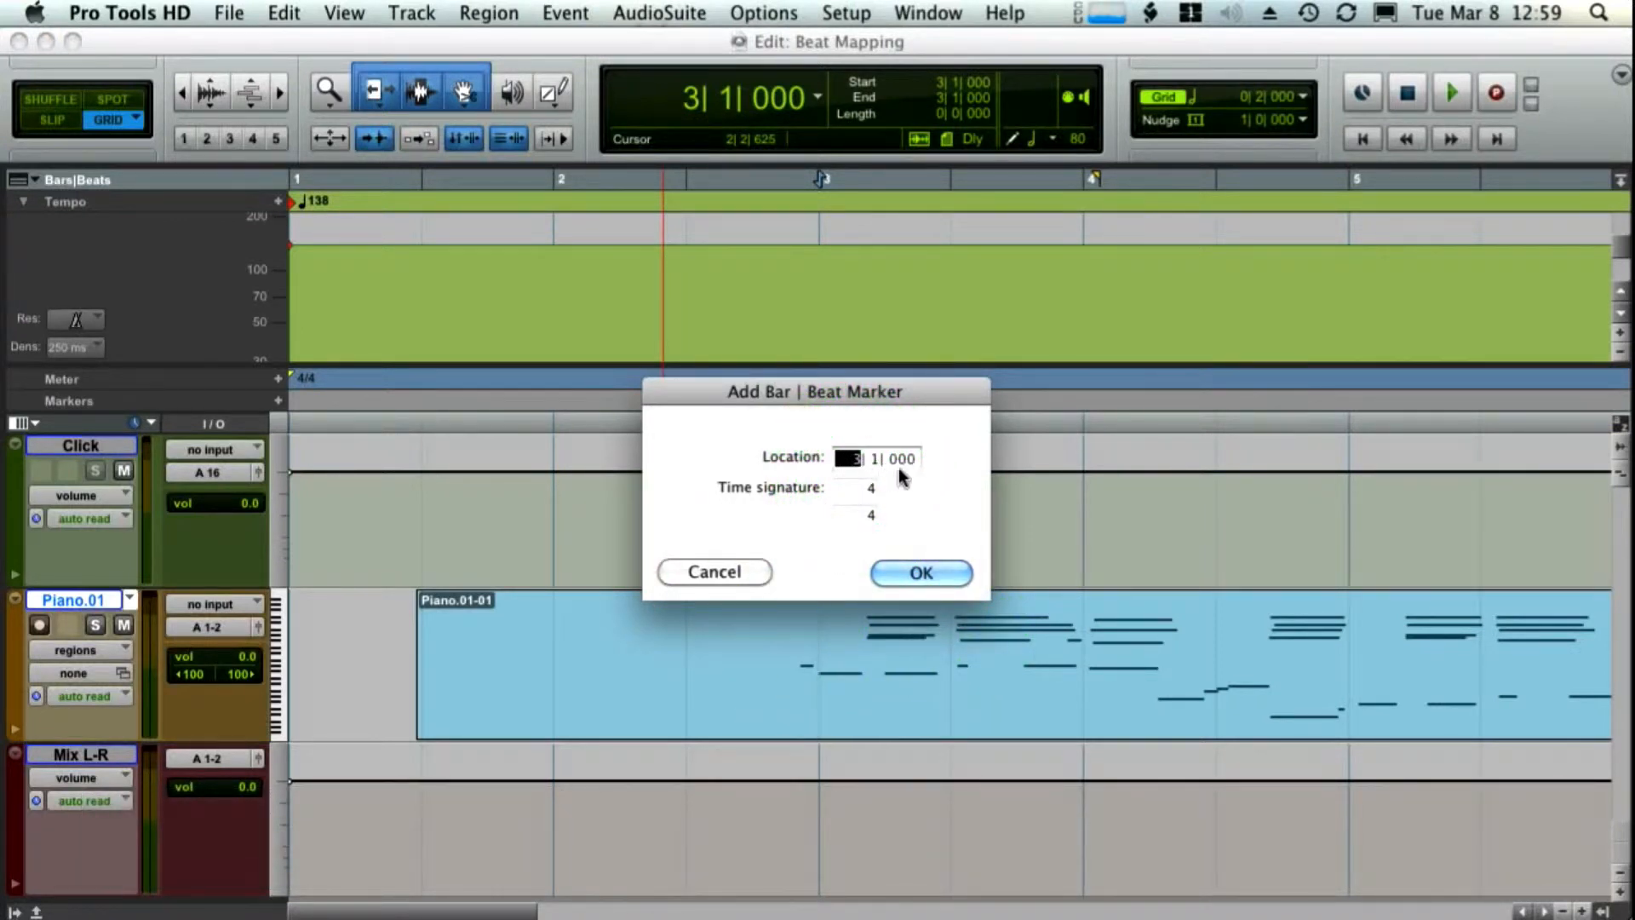
pyautogui.click(904, 569)
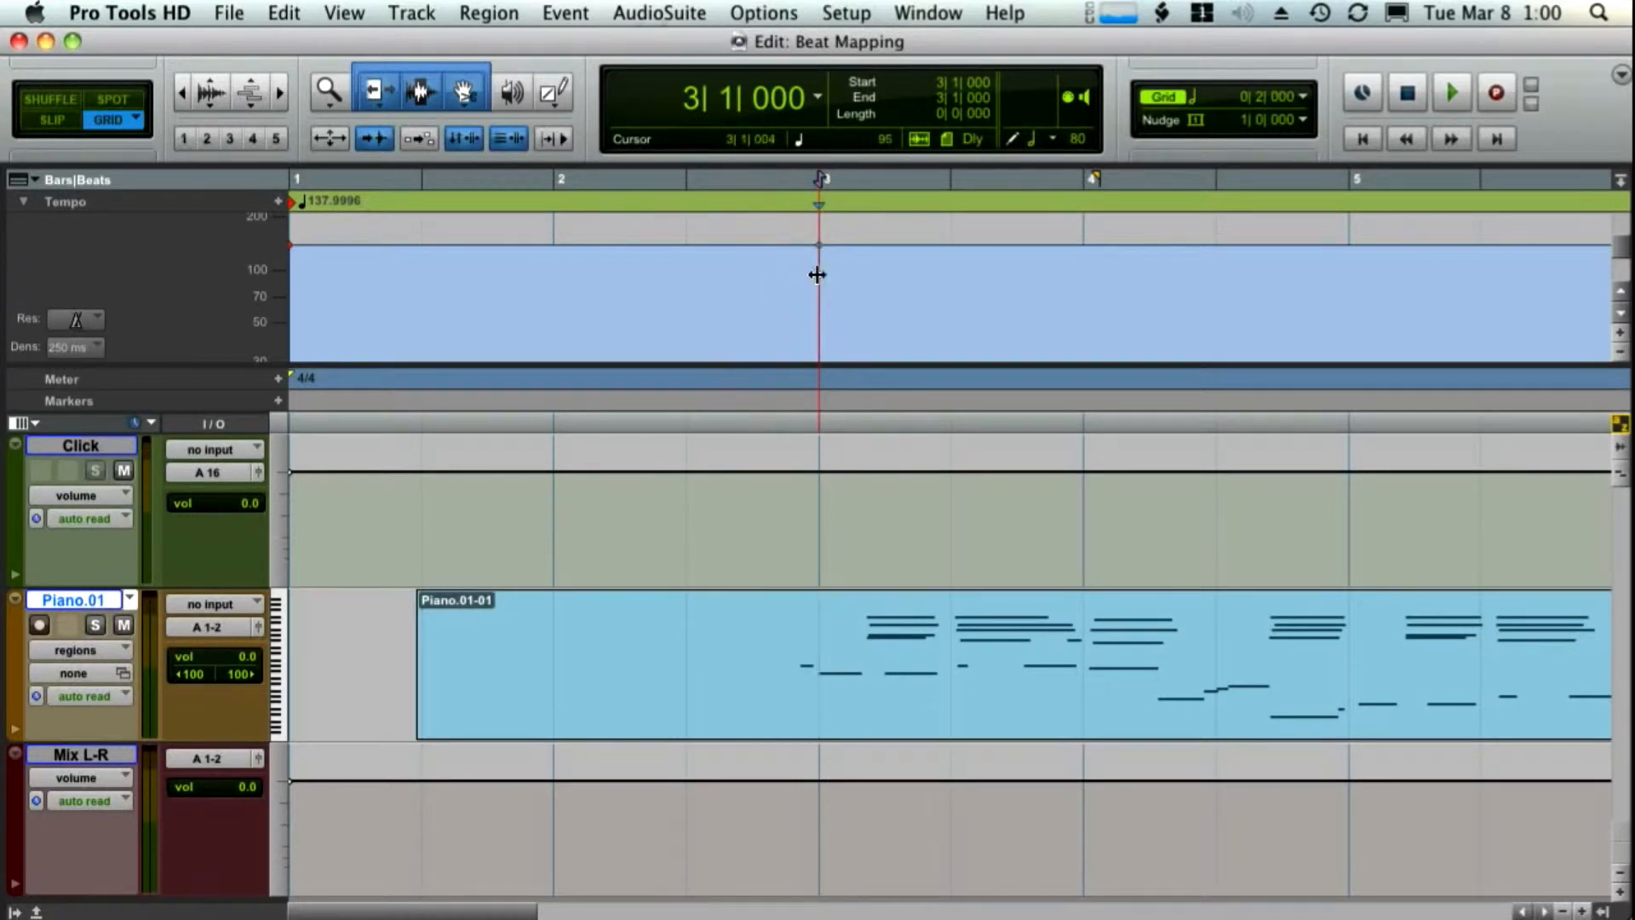
# Shift the bar 3 marker slightly in the tempo graph, setting the opening tempo to 137.9327 BPM
pyautogui.scroll(3, 901, 291)
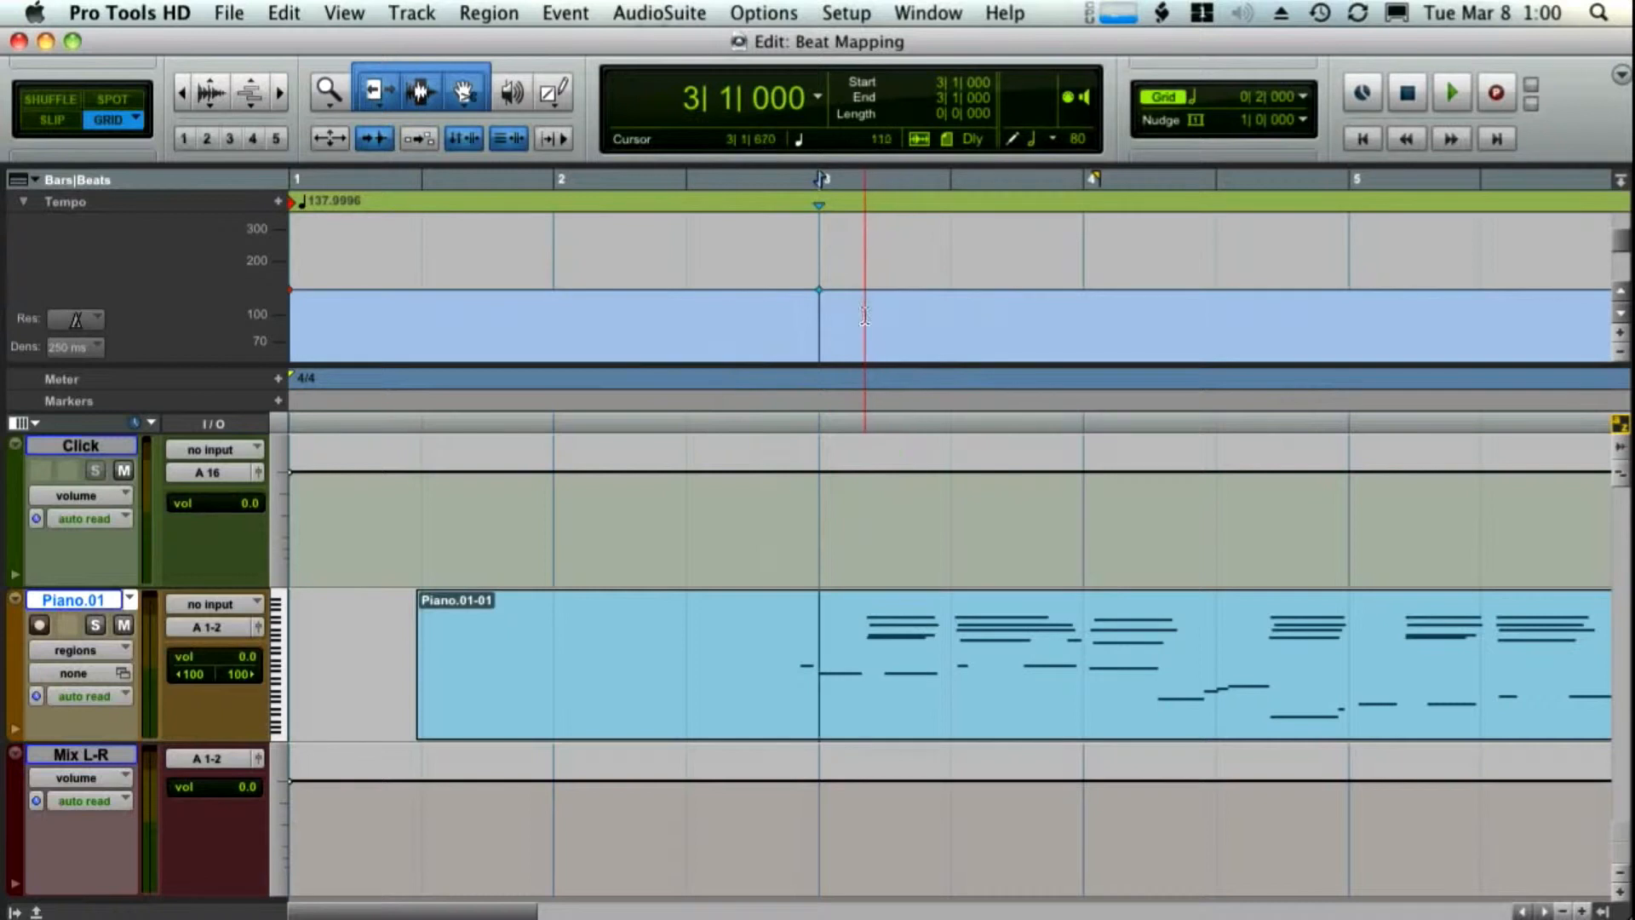
pyautogui.click(817, 322)
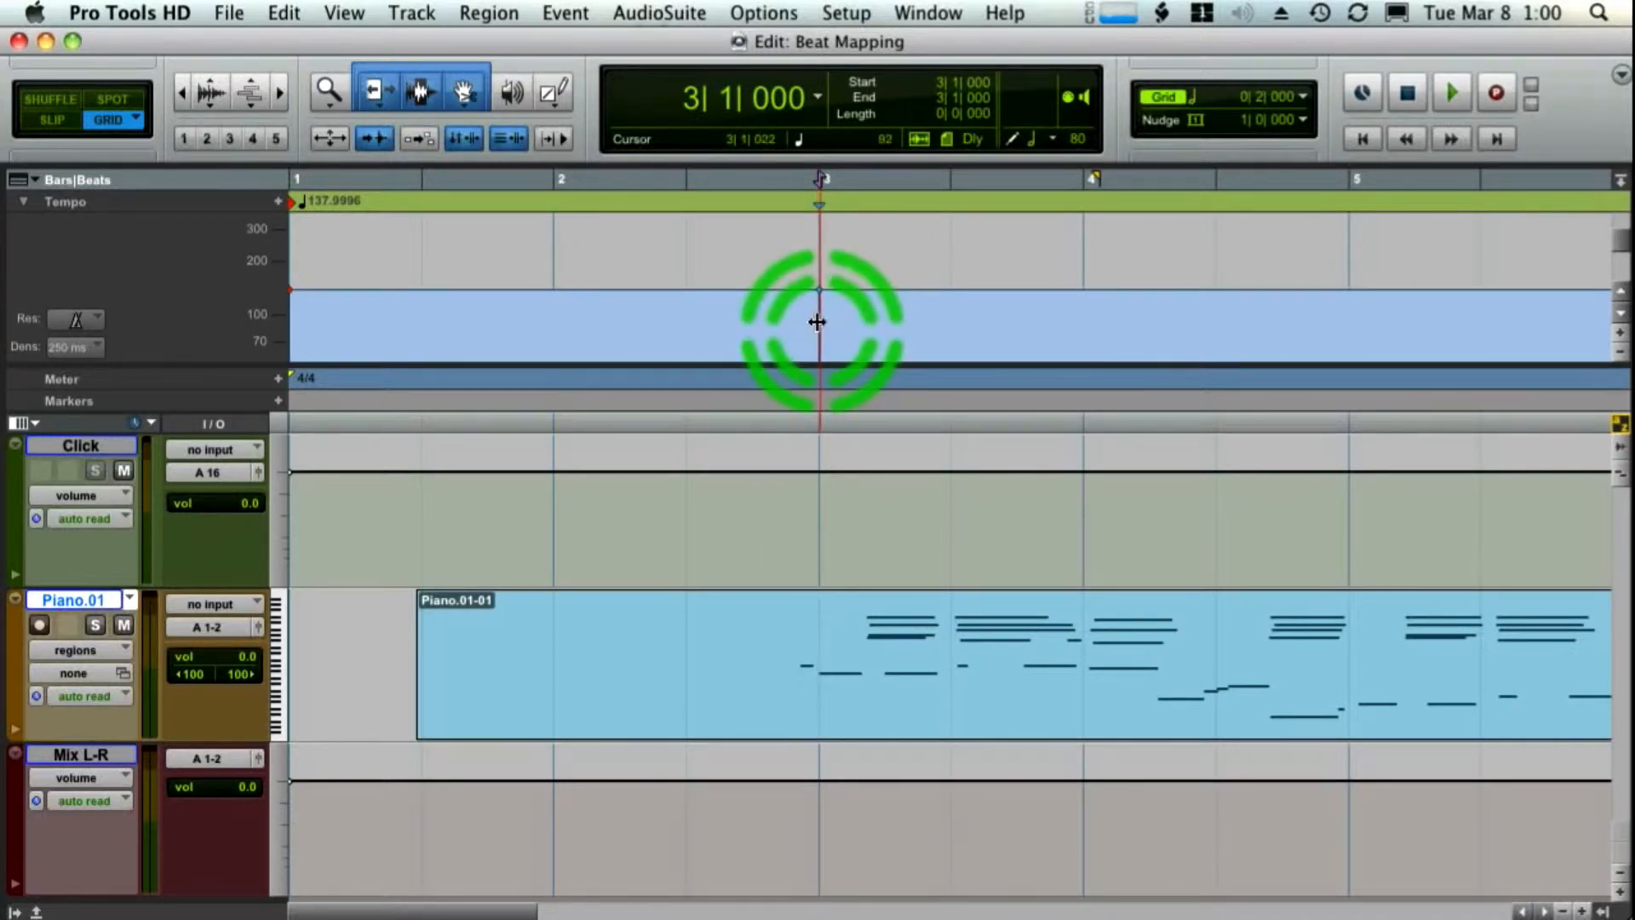
pyautogui.moveTo(817, 322)
pyautogui.mouseDown()
pyautogui.moveTo(796, 320)
pyautogui.moveTo(875, 318)
pyautogui.moveTo(816, 320)
pyautogui.mouseUp()
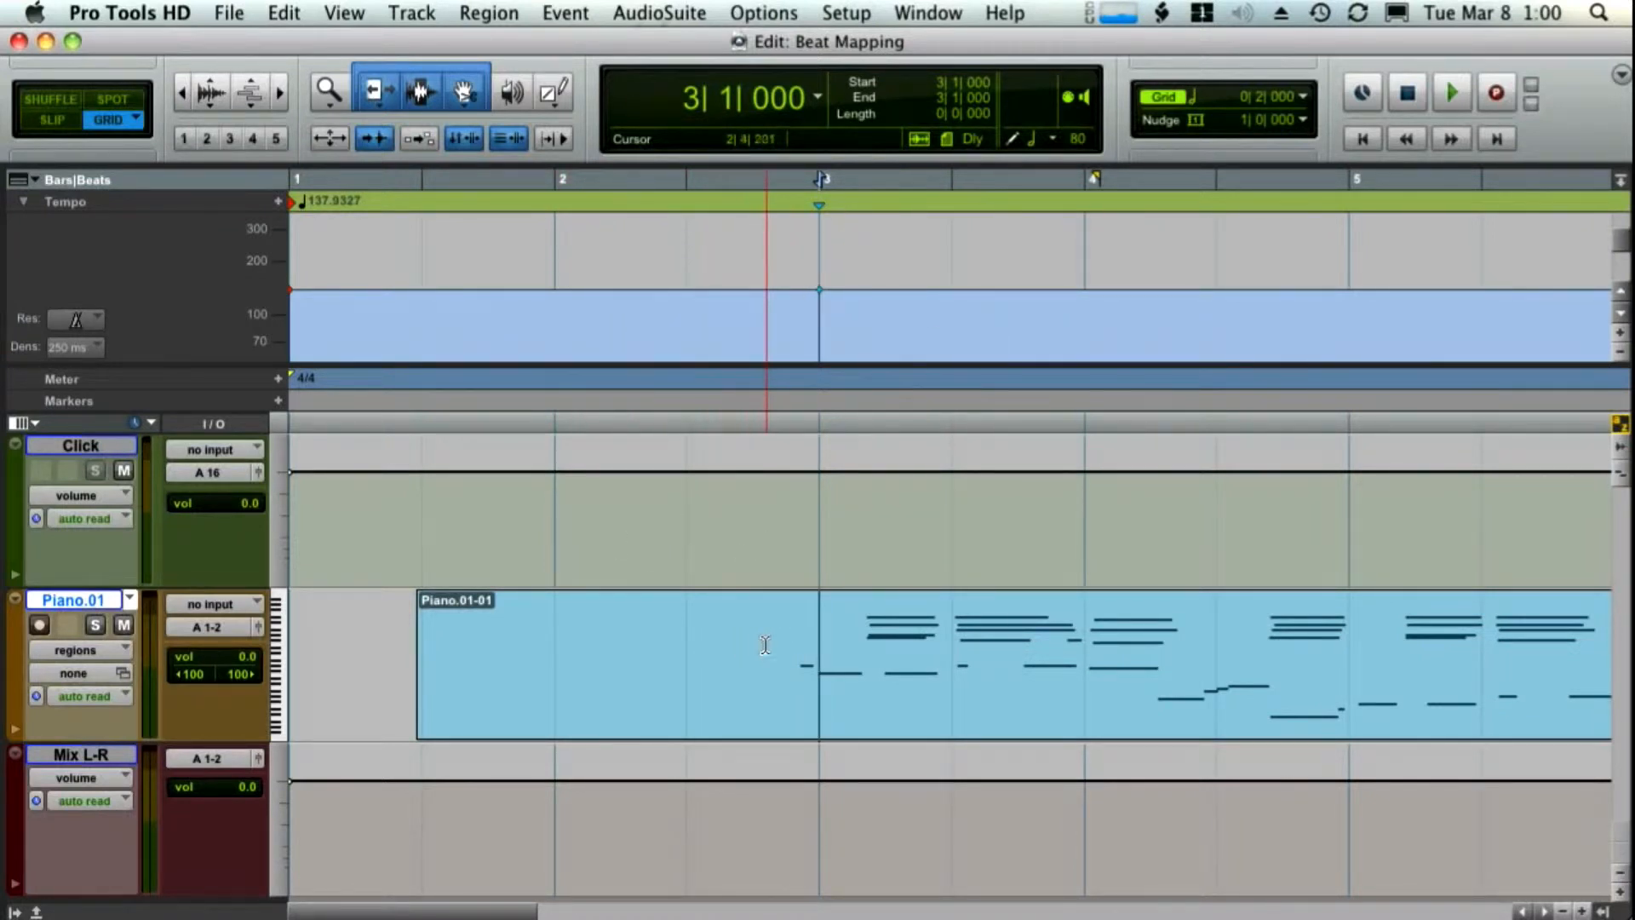
# Play the piano with the click from 3|1|000 to hear where bar 4's downbeat falls, and stop
pyautogui.hscroll(4, 766, 645)
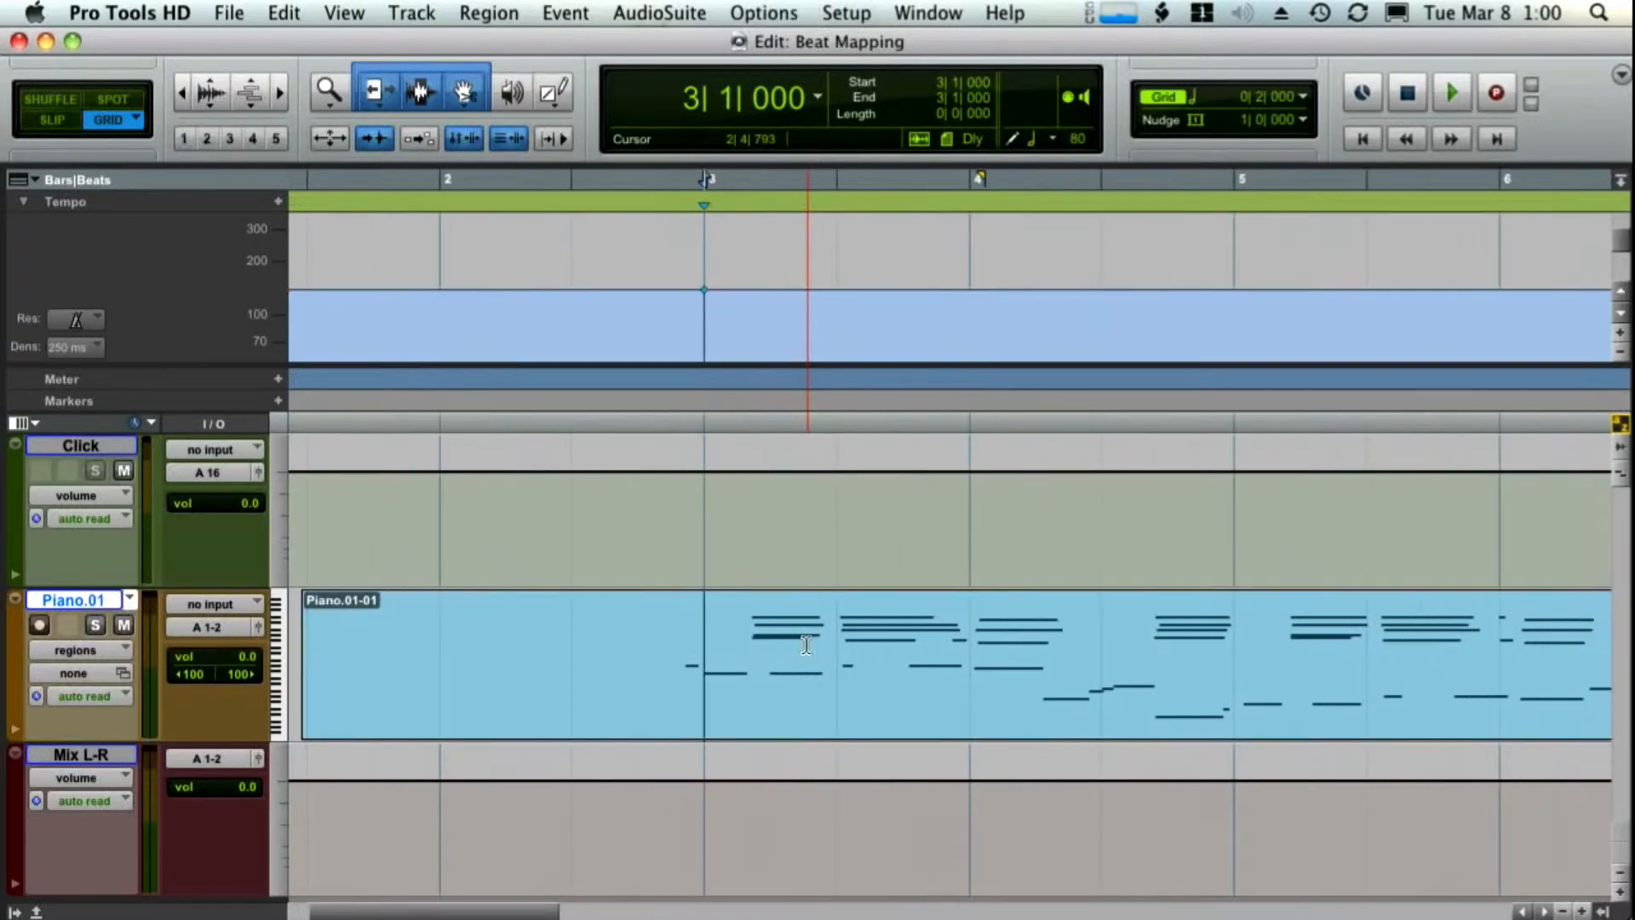
pyautogui.click(685, 636)
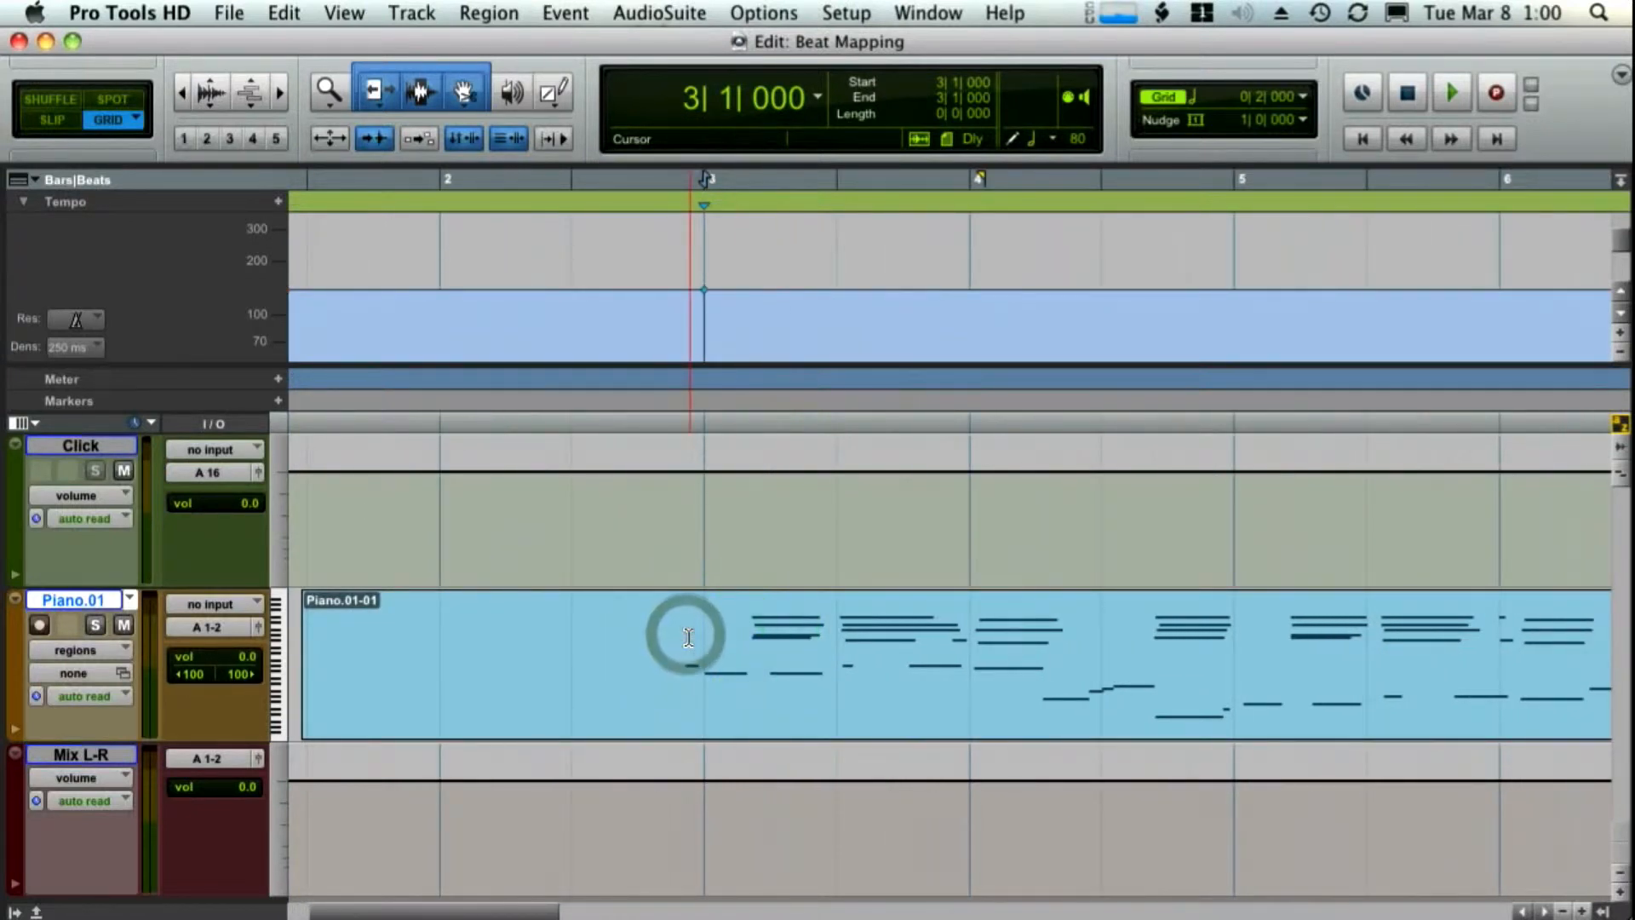
pyautogui.press('space')
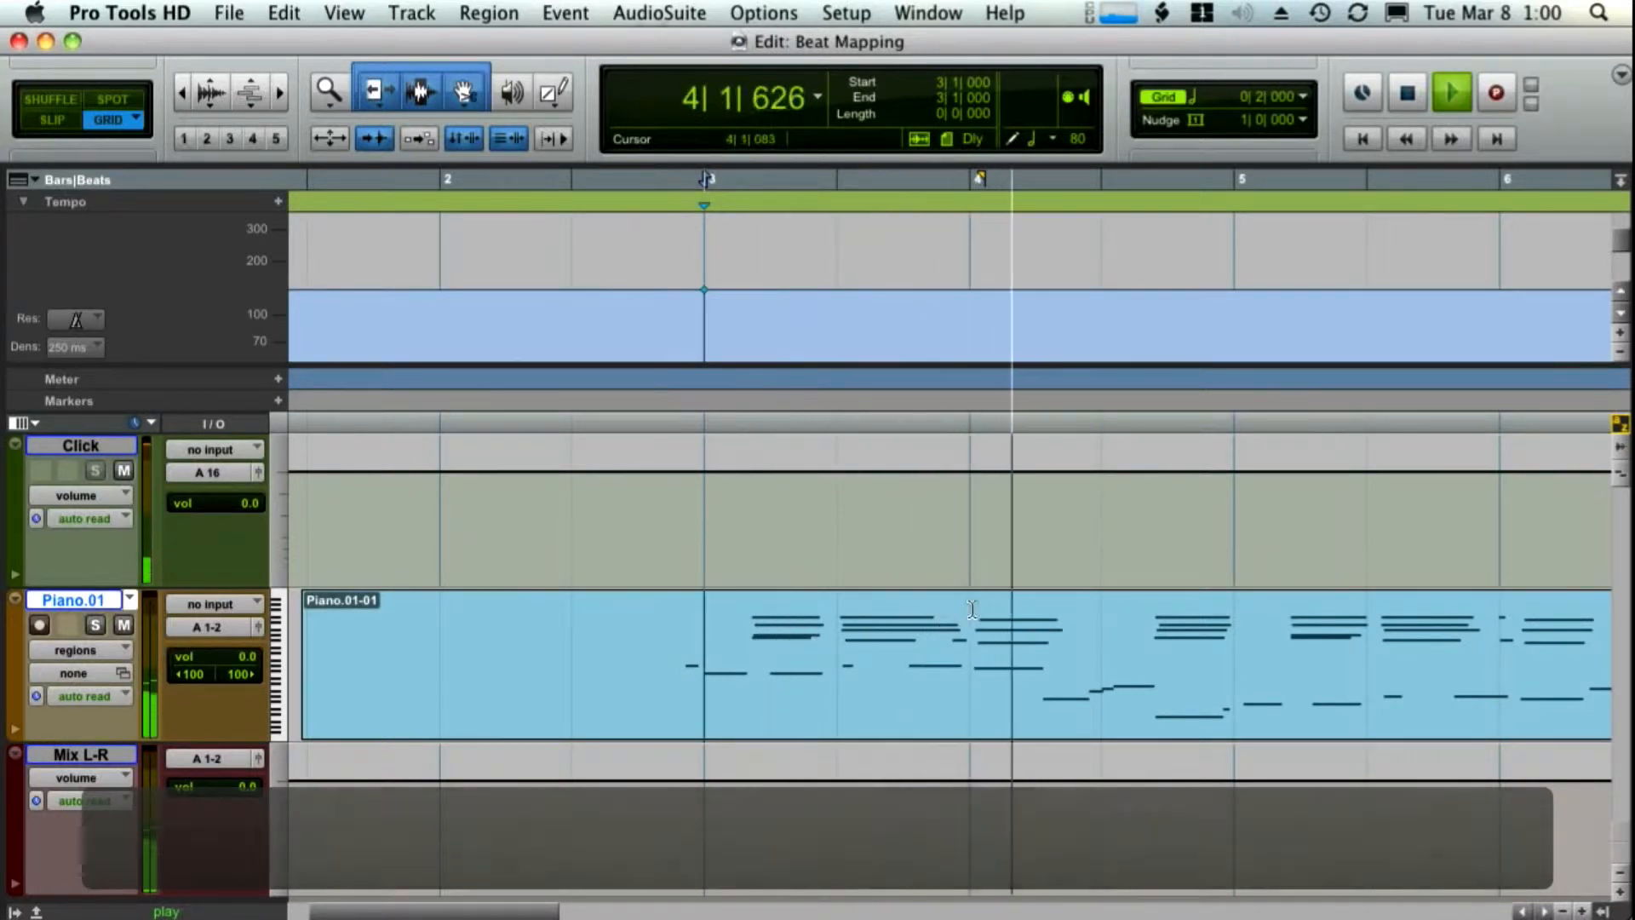
pyautogui.press('space')
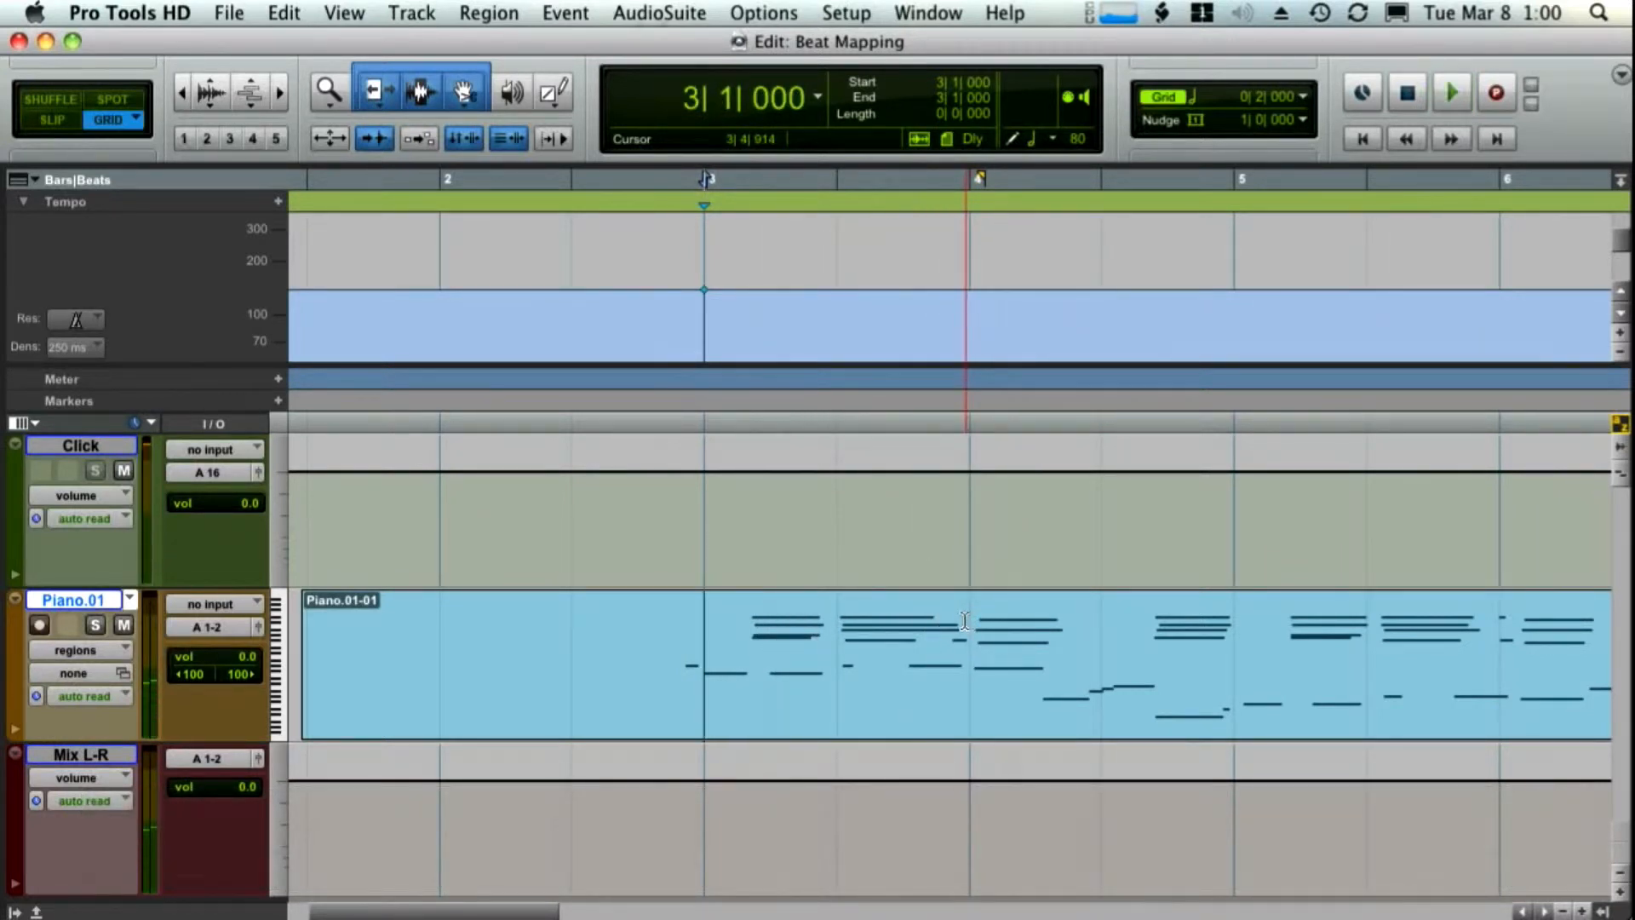
# Place the edit cursor just ahead of the chord that begins bar 4, at 3|4|877, and zoom in around it
pyautogui.click(964, 621)
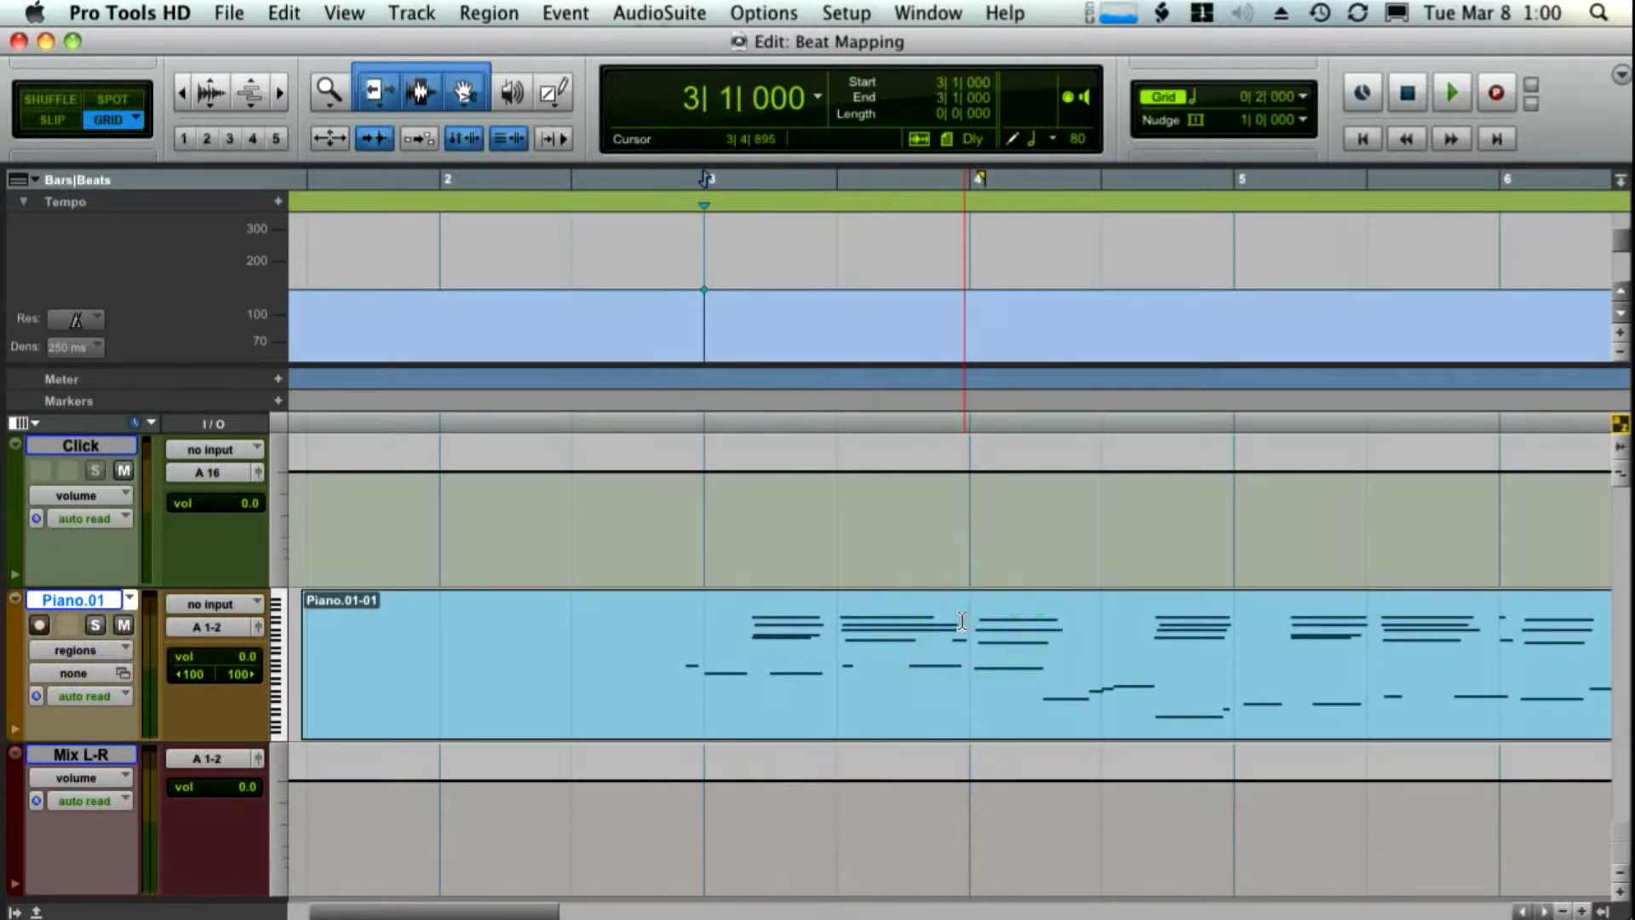
pyautogui.click(961, 625)
pyautogui.press('t')
pyautogui.press('t')
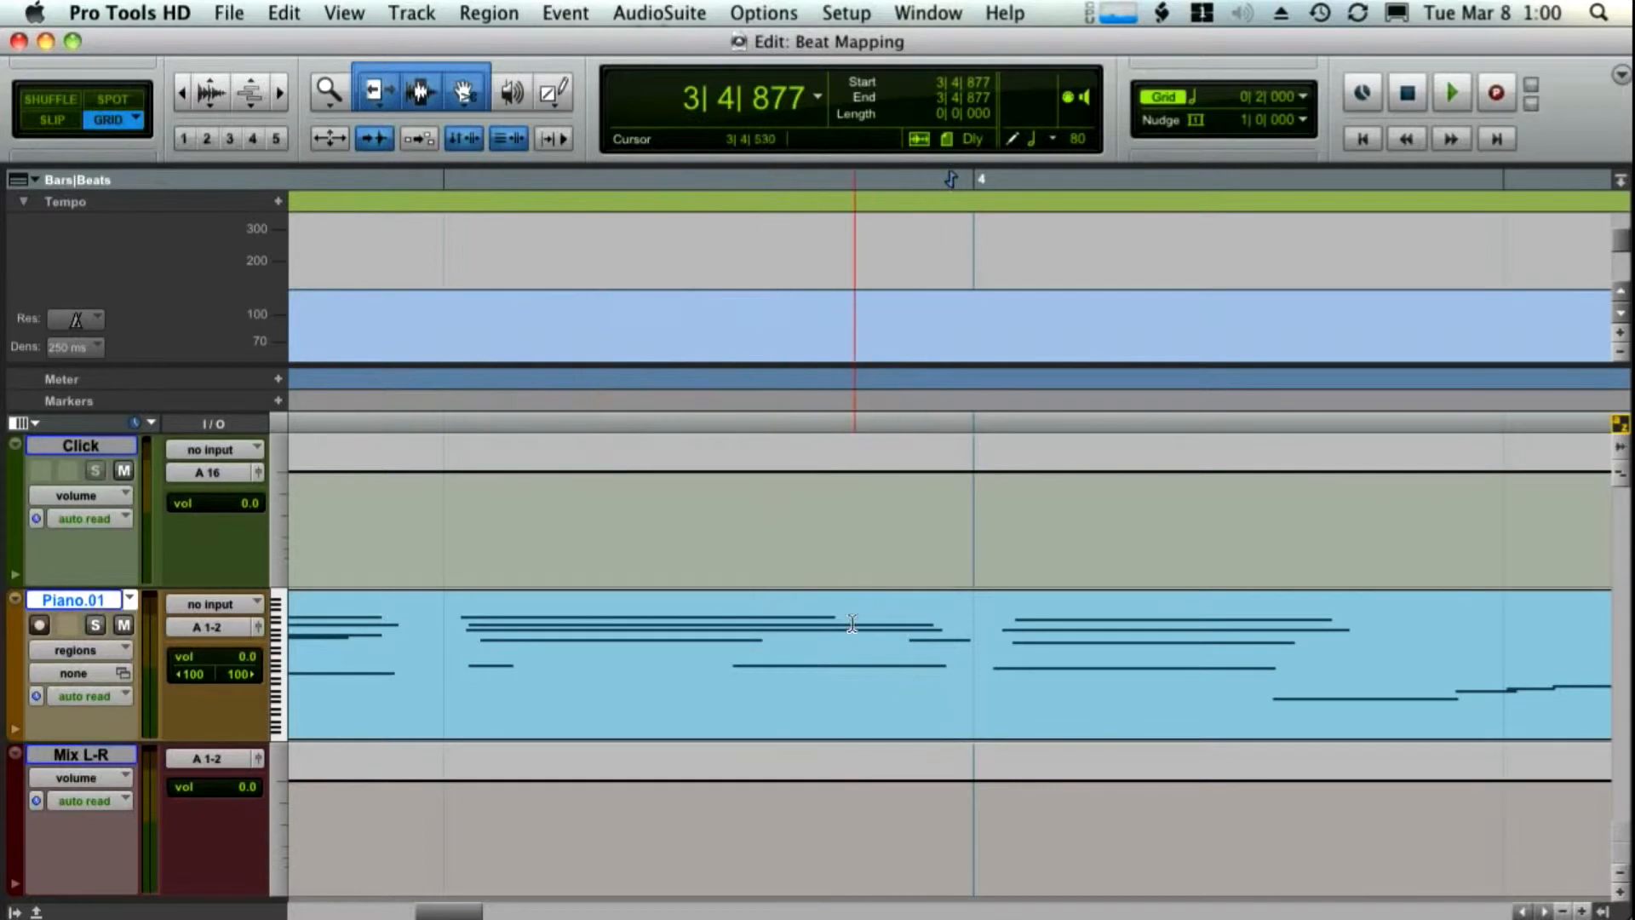
pyautogui.moveTo(903, 634); pyautogui.dragTo(947, 606)
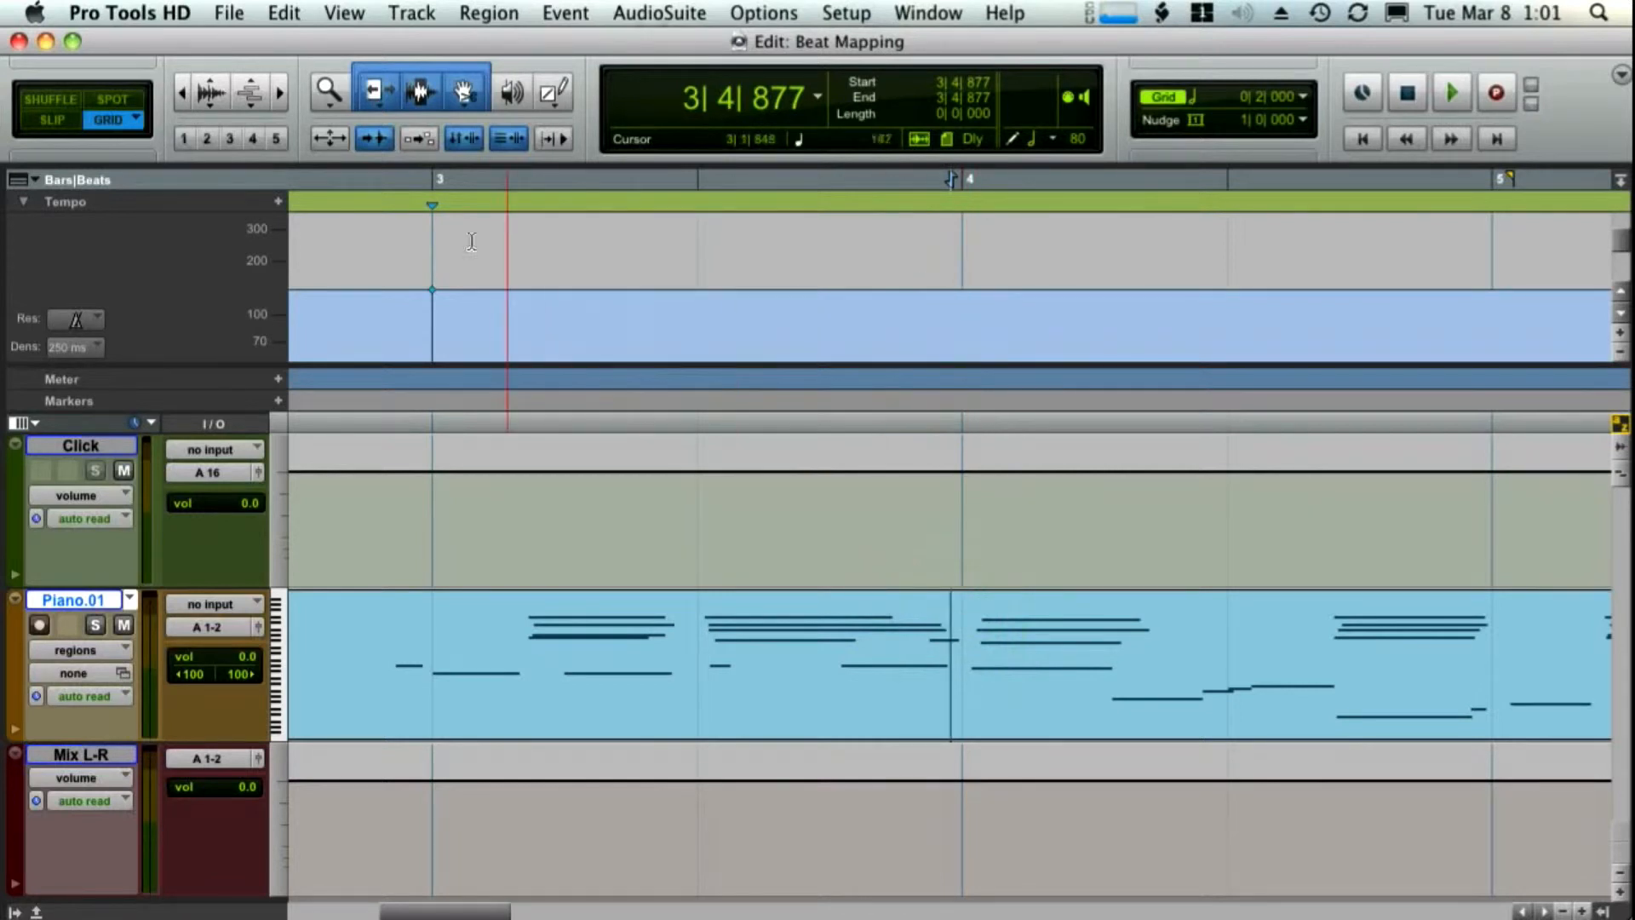
# Move the edit cursor to the first note of the bar 4 chord, at 4|1|075, and check its position up close
pyautogui.click(377, 135)
pyautogui.press('Tab')
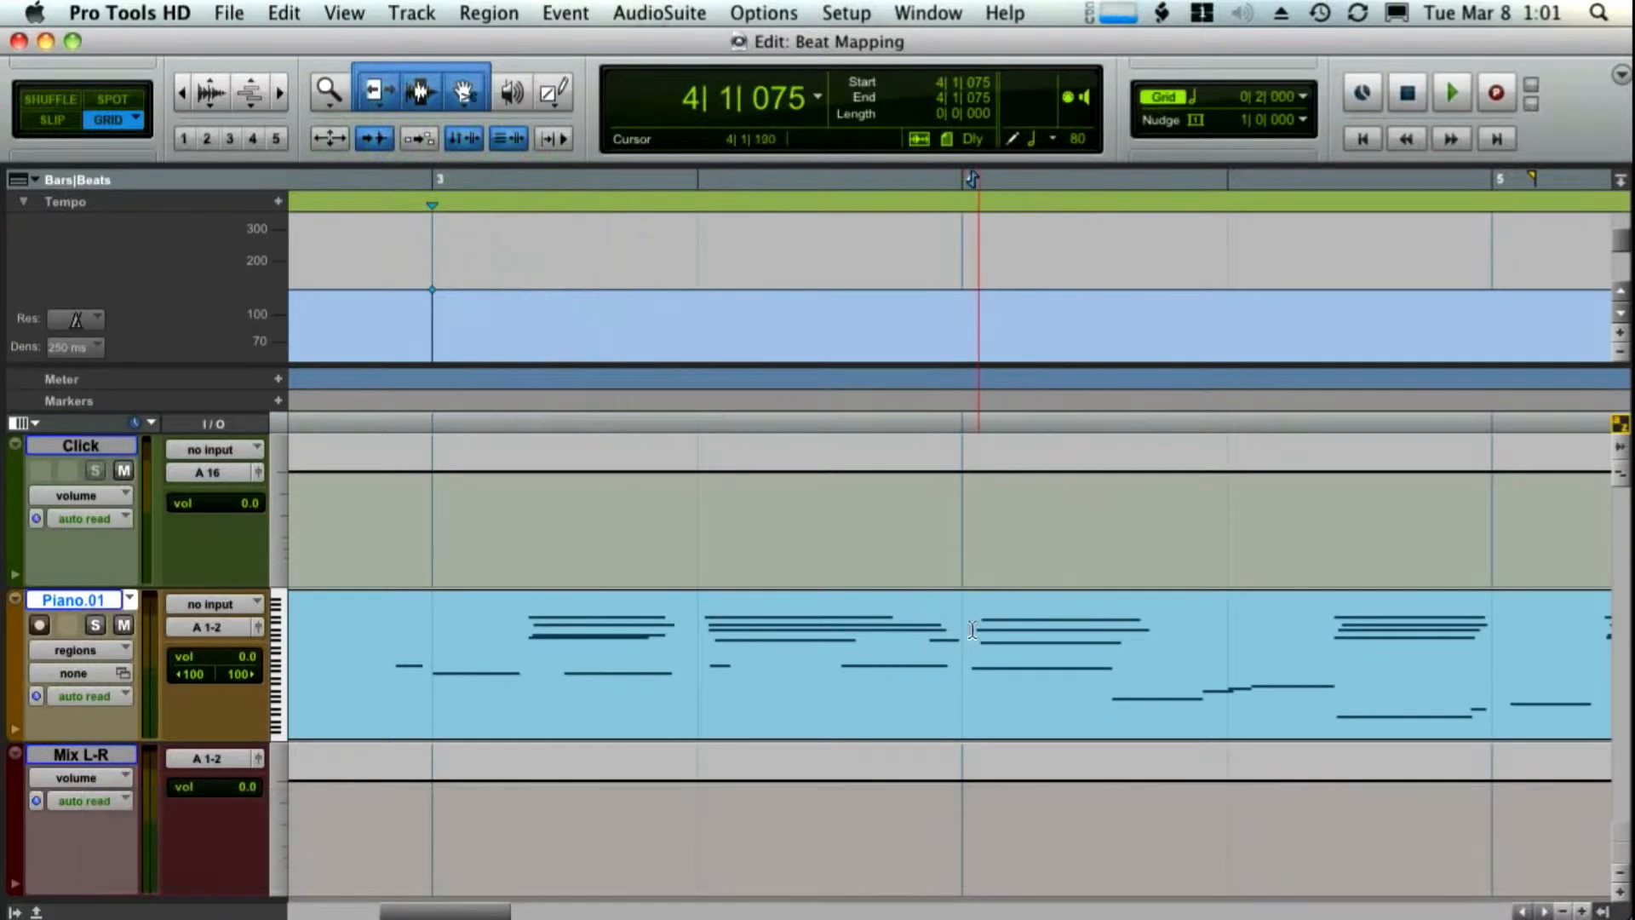
pyautogui.press('t')
pyautogui.press('t')
pyautogui.press('t')
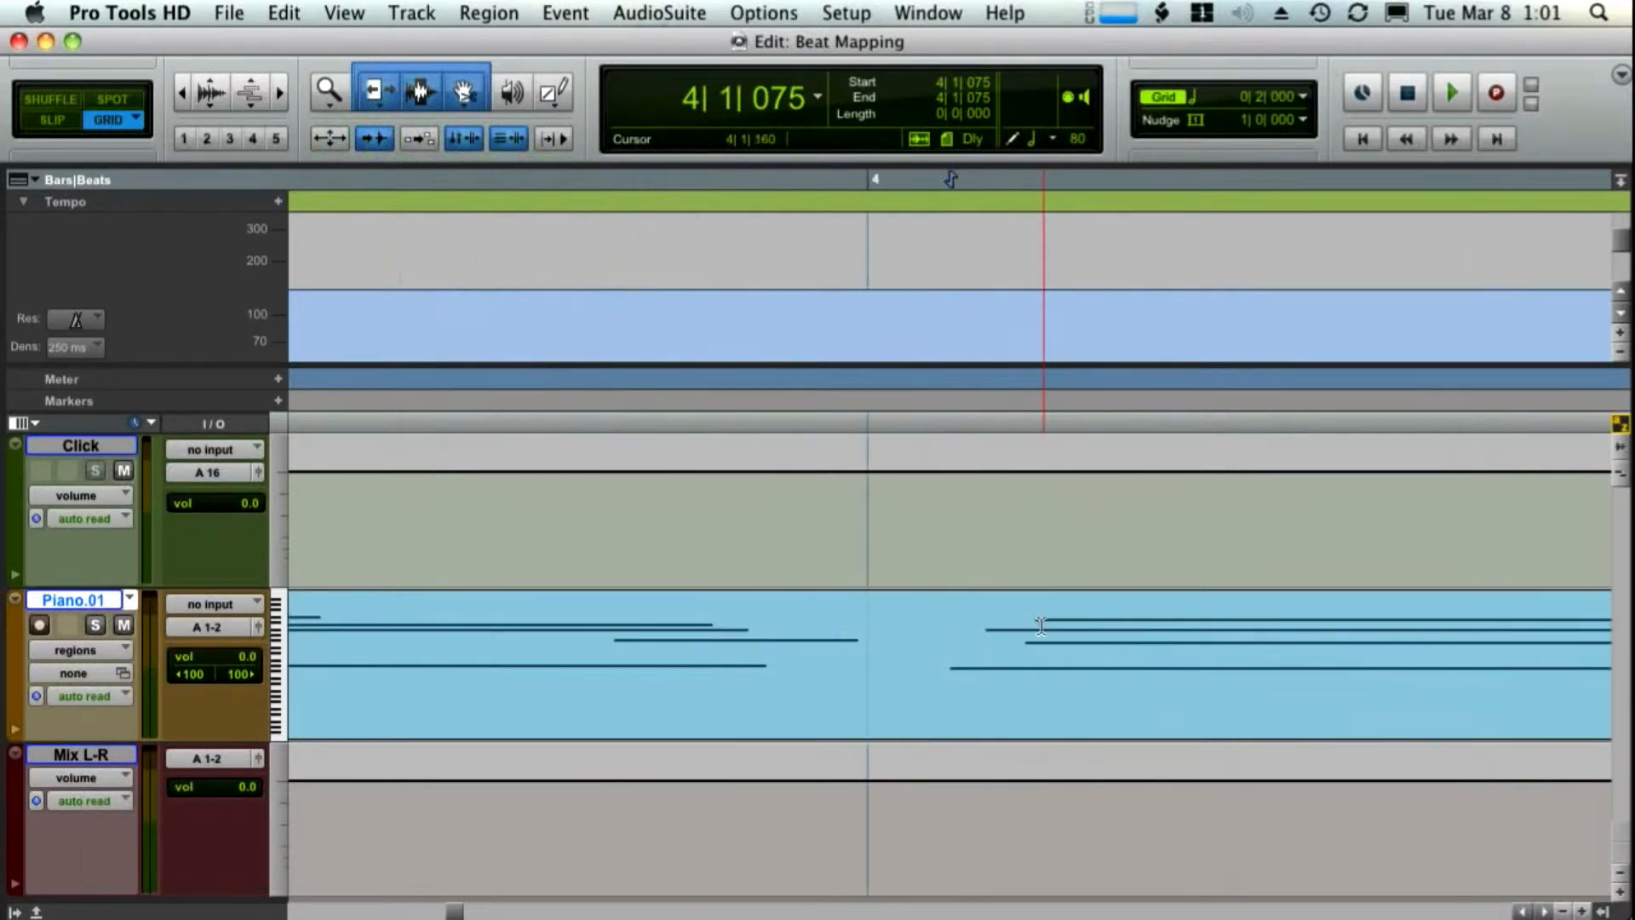
pyautogui.press('r')
pyautogui.press('r')
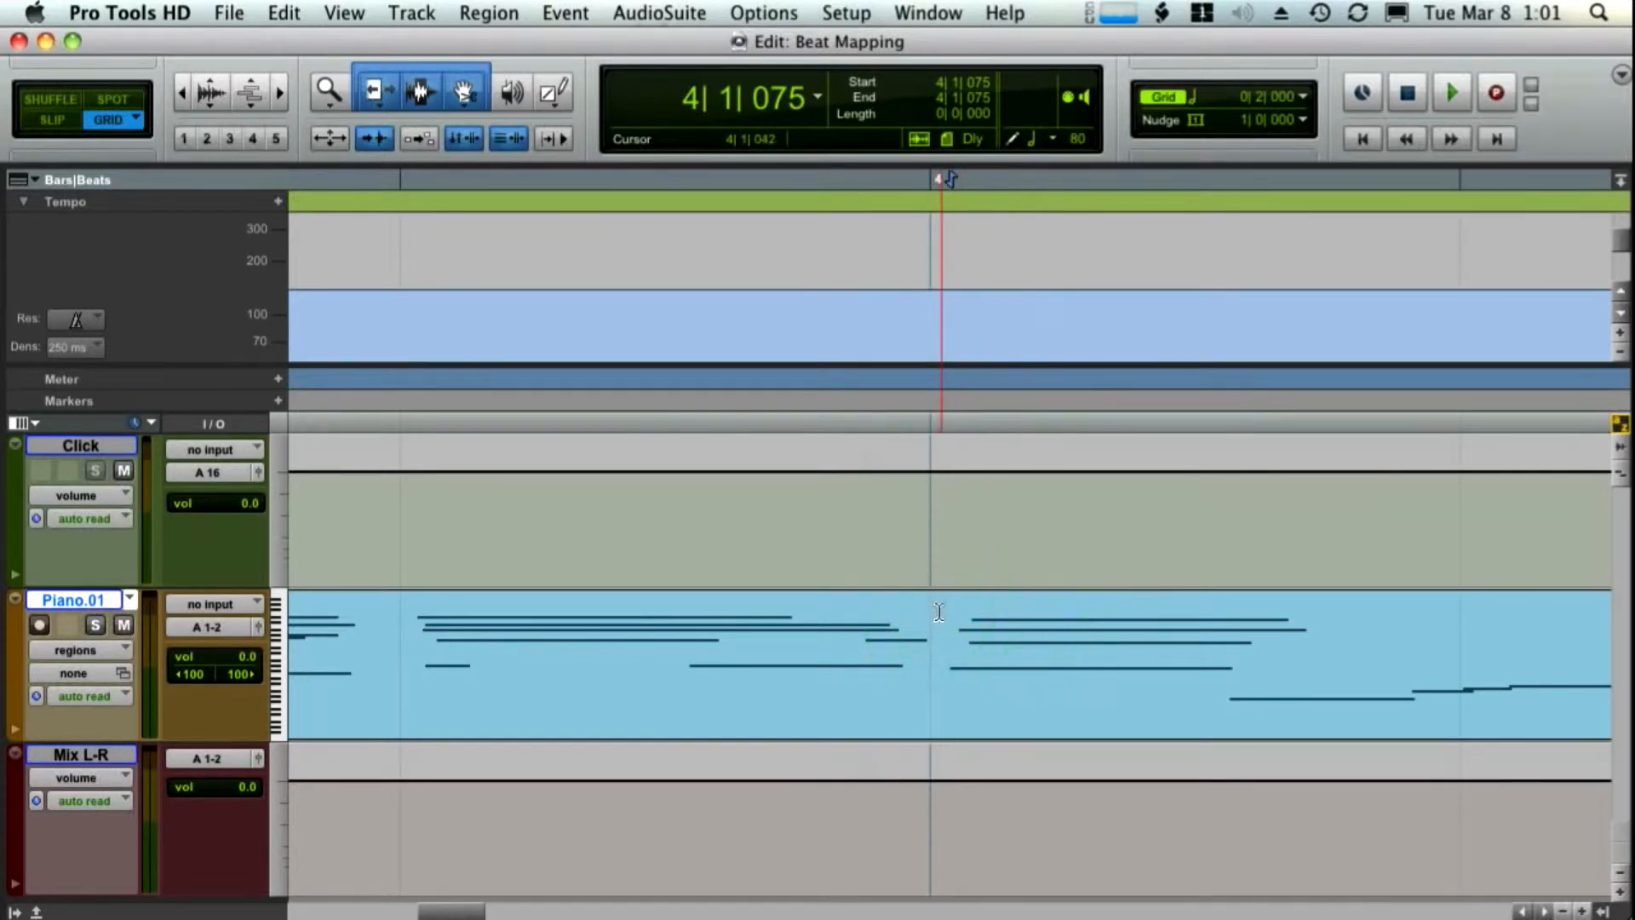
# Add a 4/4 bar/beat marker at the cursor with its location set to 4|1|000
pyautogui.press('super+i')
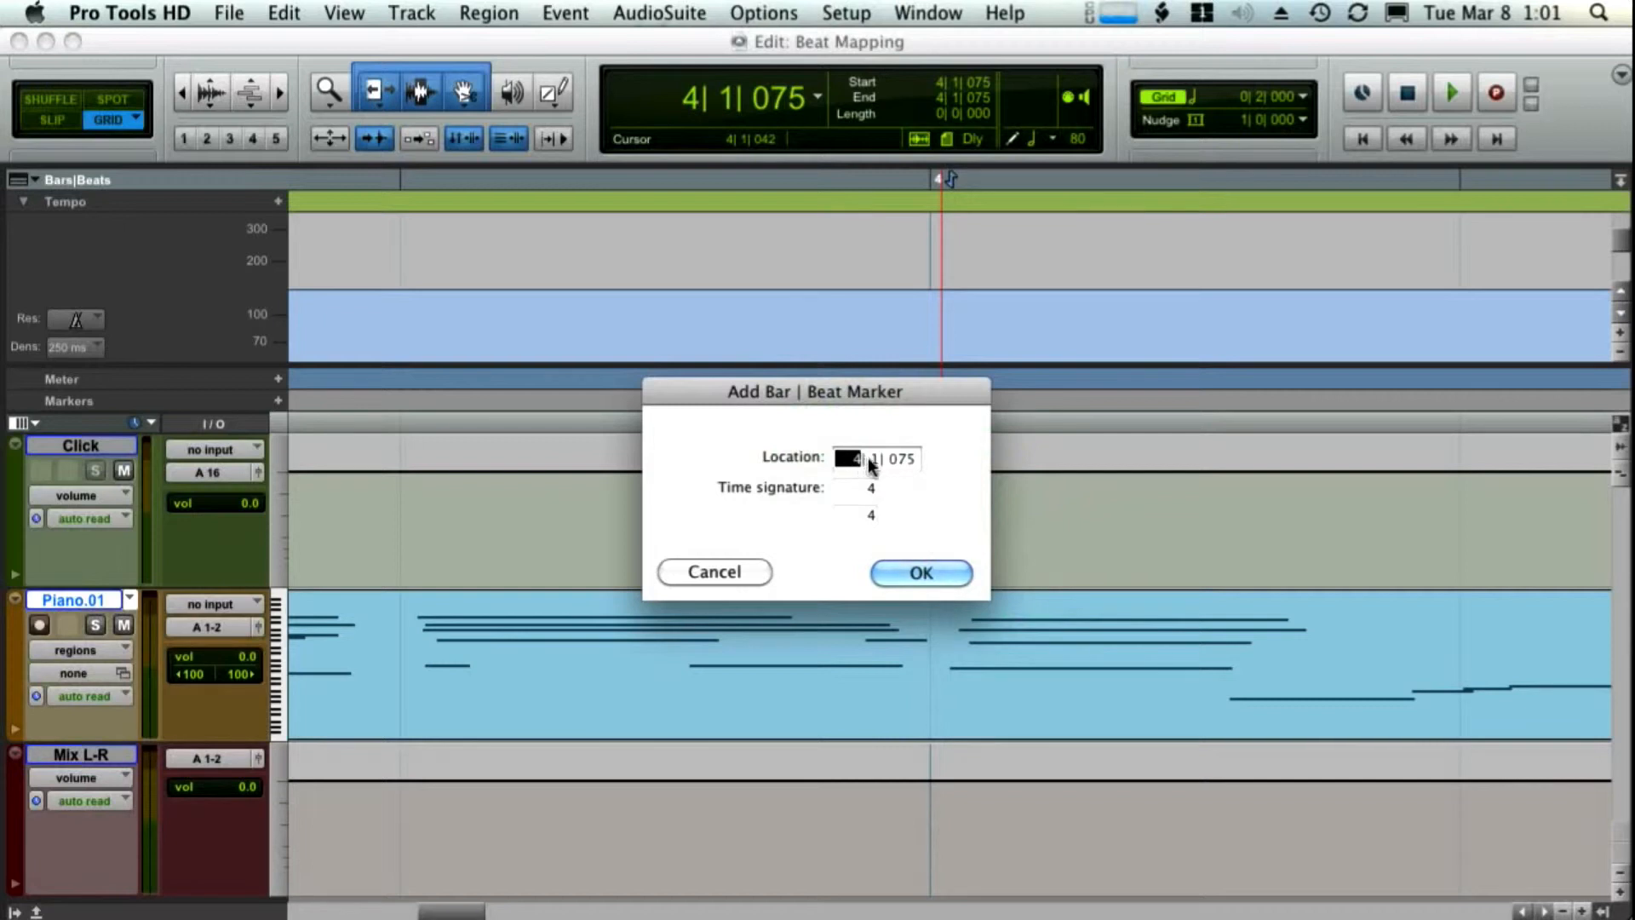
pyautogui.press('Right')
pyautogui.press('Left')
pyautogui.press('Right')
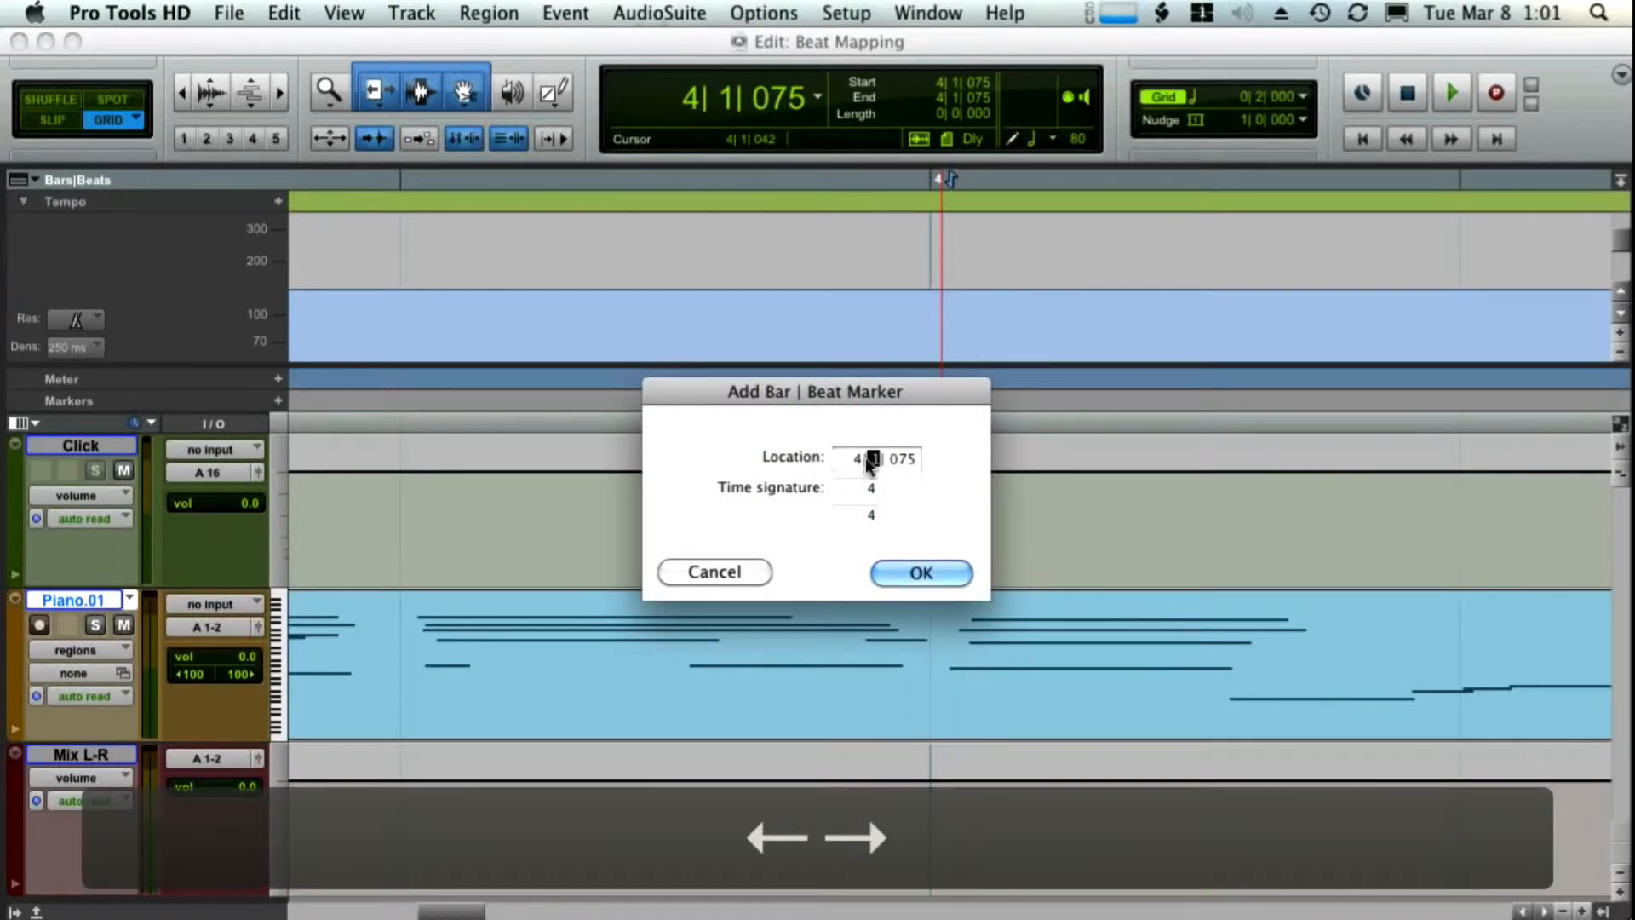
pyautogui.press('Left')
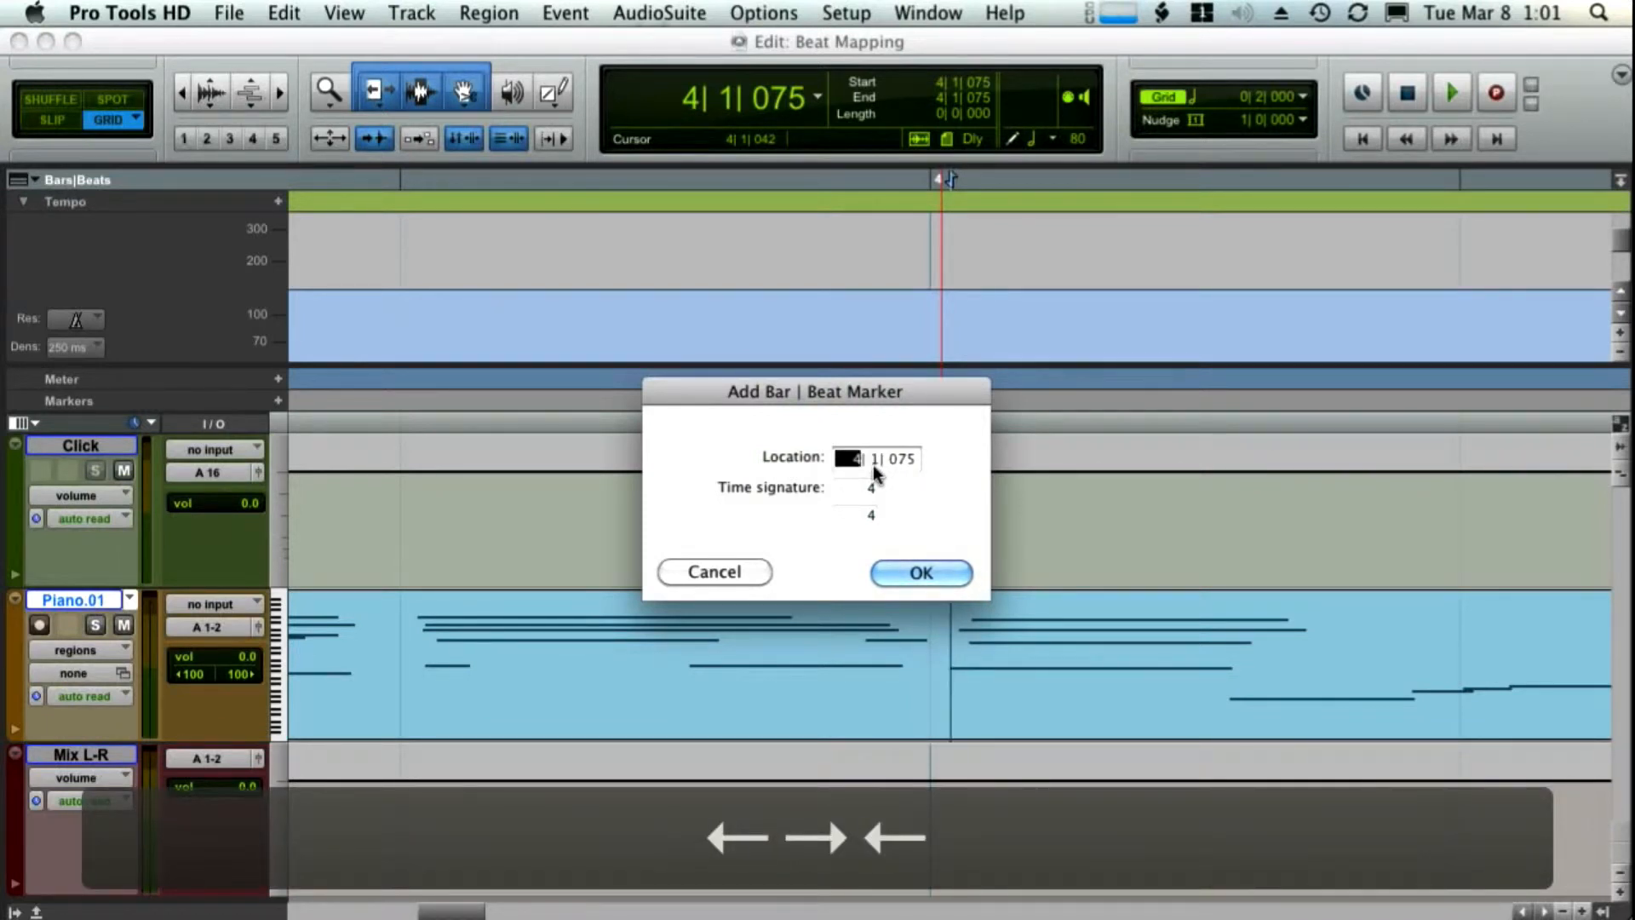
pyautogui.write('4')
pyautogui.click(878, 463)
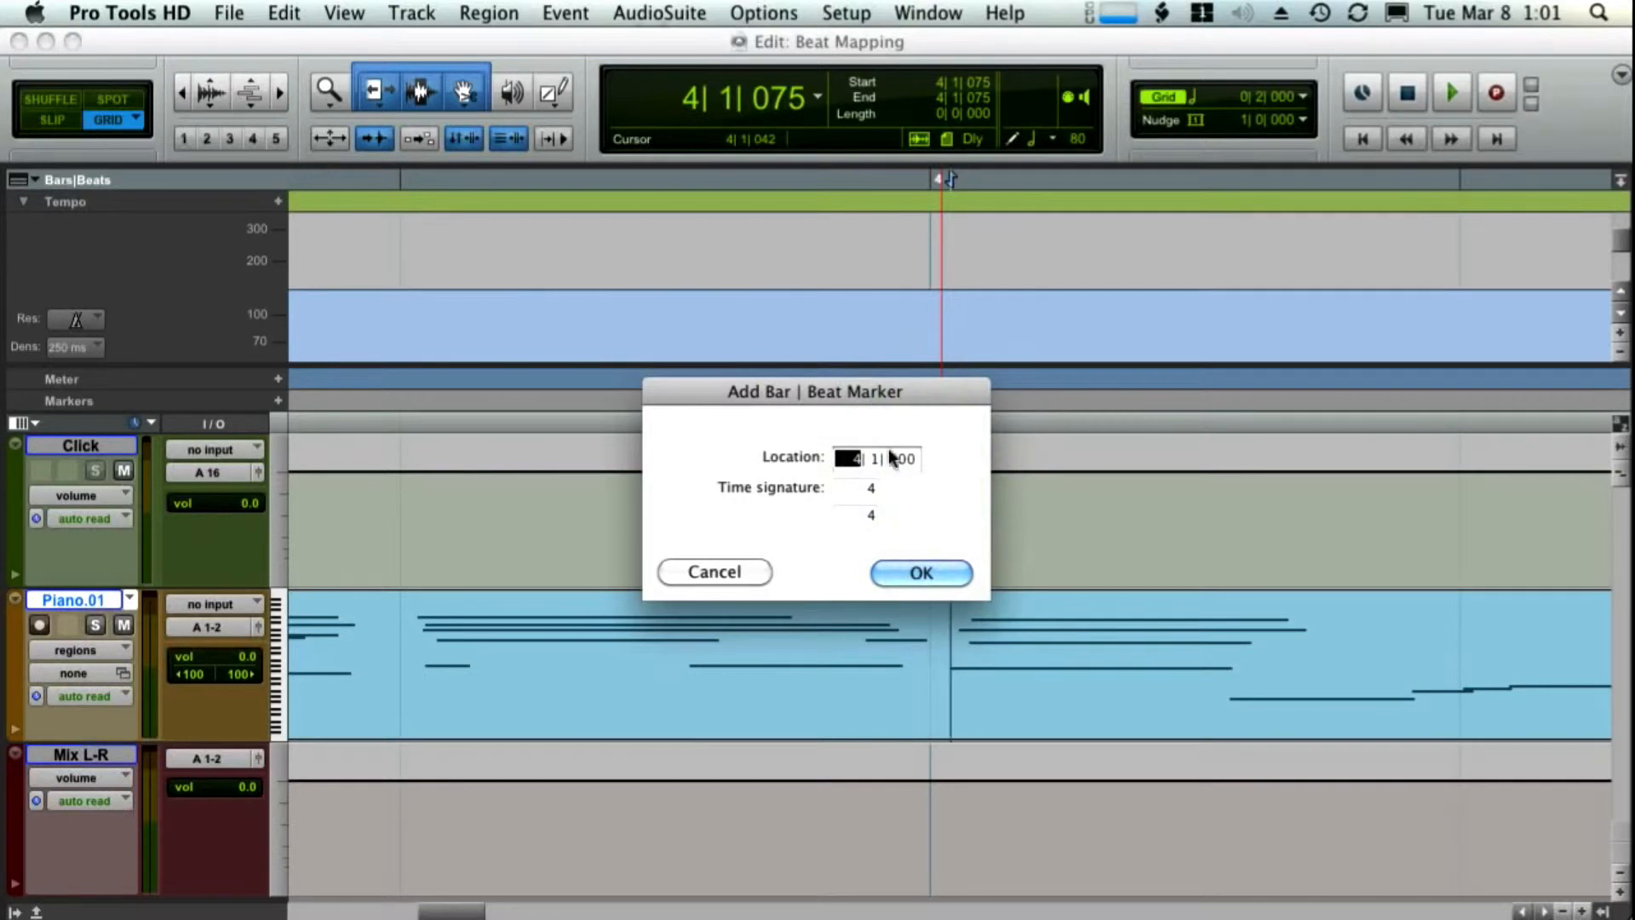
pyautogui.click(925, 572)
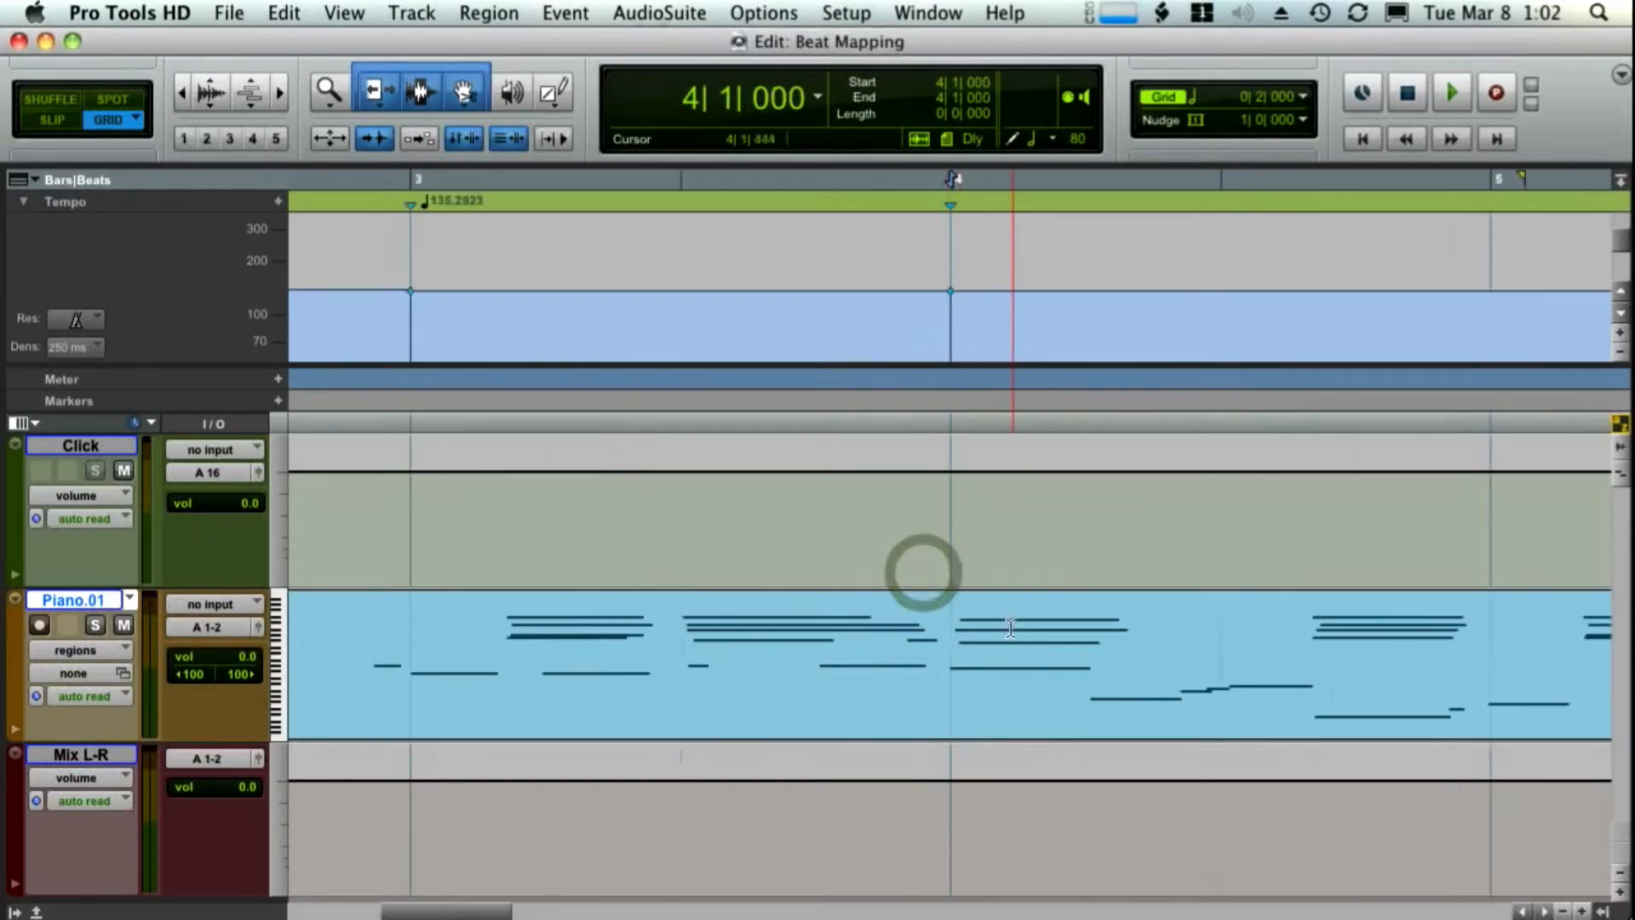
# Play the piano with the click from 4|1|000 to find beat 3 of bar 4, and stop
pyautogui.click(1077, 655)
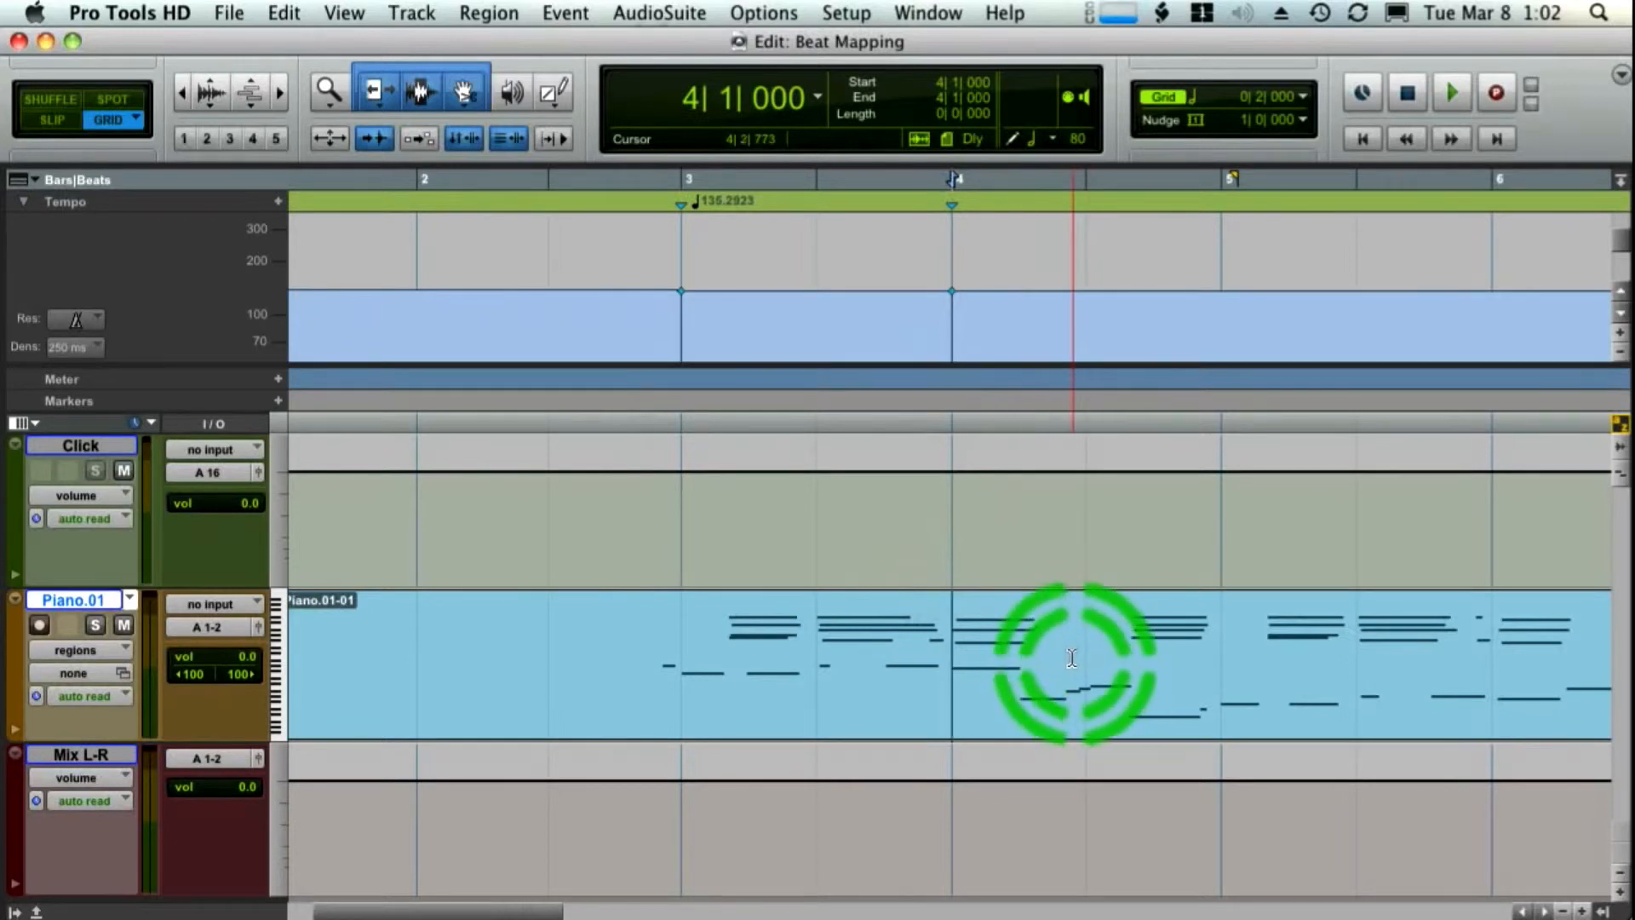
pyautogui.press('space')
pyautogui.press('space')
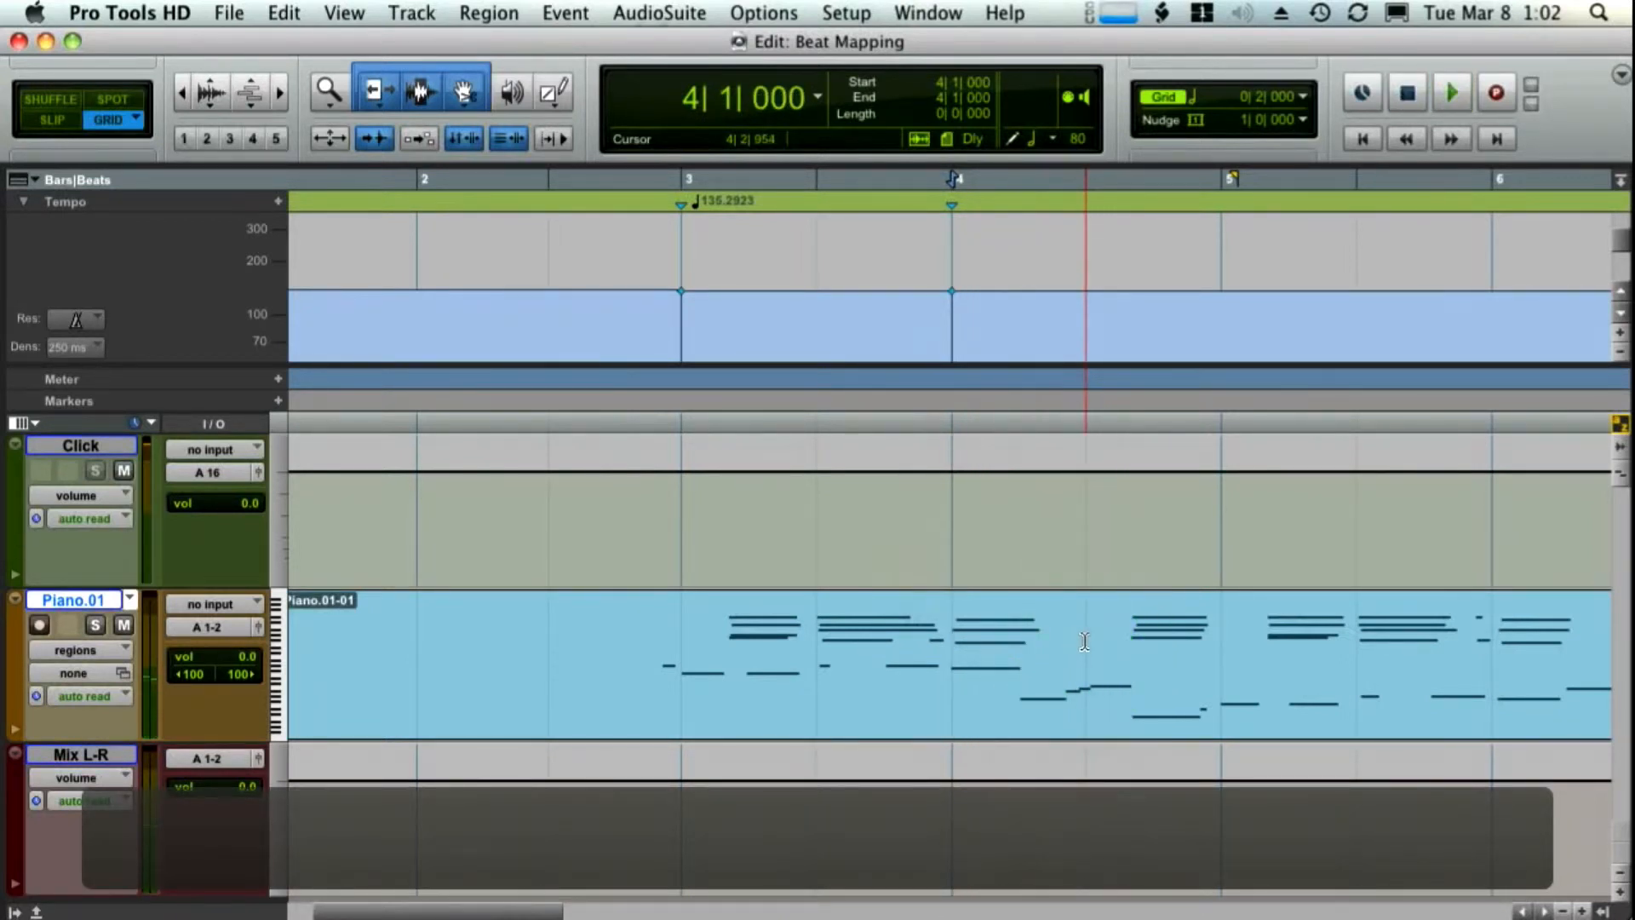
# Zoom in around beat 3 of bar 4 and place the edit cursor on the low note starting there, at 4|3|067
pyautogui.click(1084, 642)
pyautogui.press('t')
pyautogui.press('t')
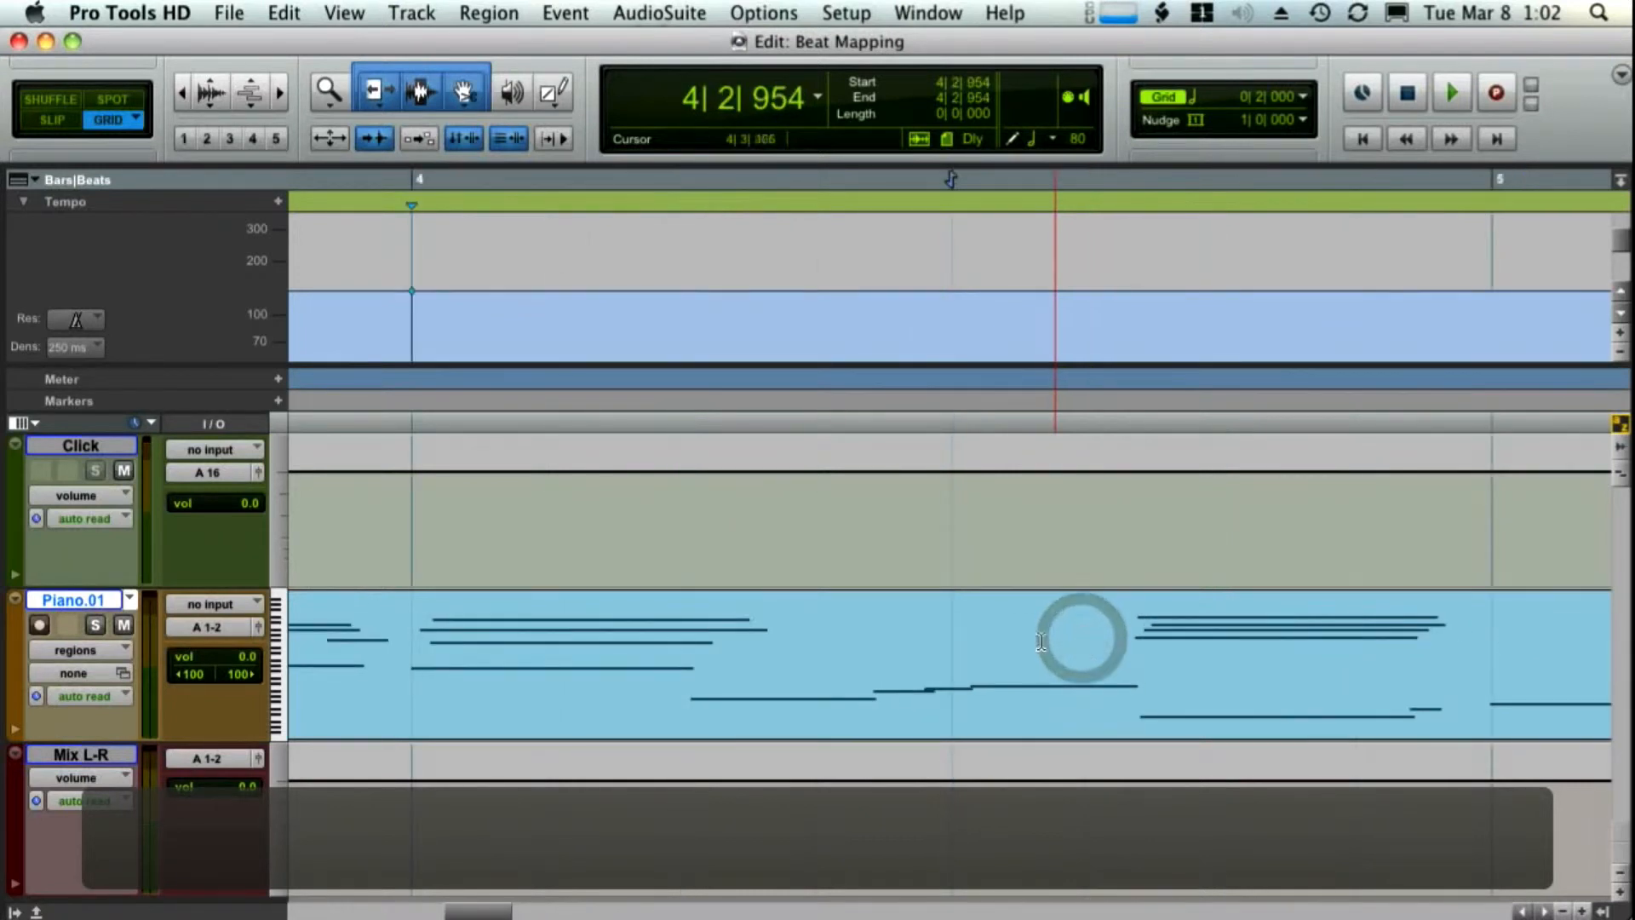
pyautogui.click(977, 654)
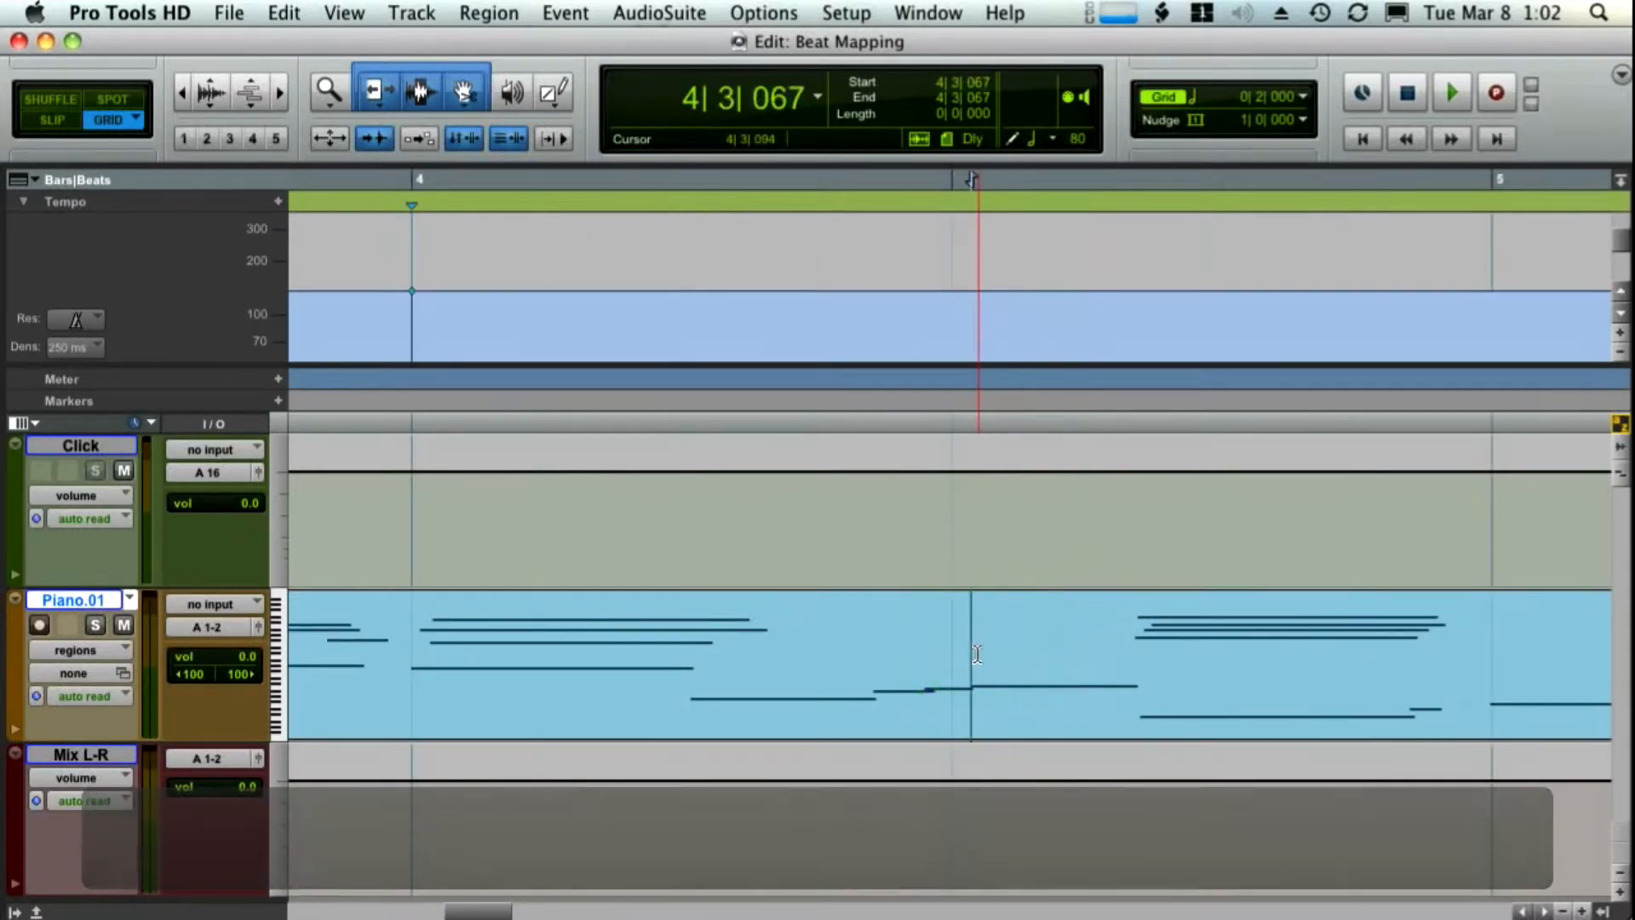
# Add a 4/4 bar/beat marker at the cursor with its location set to 4|3|000
pyautogui.press('super+i')
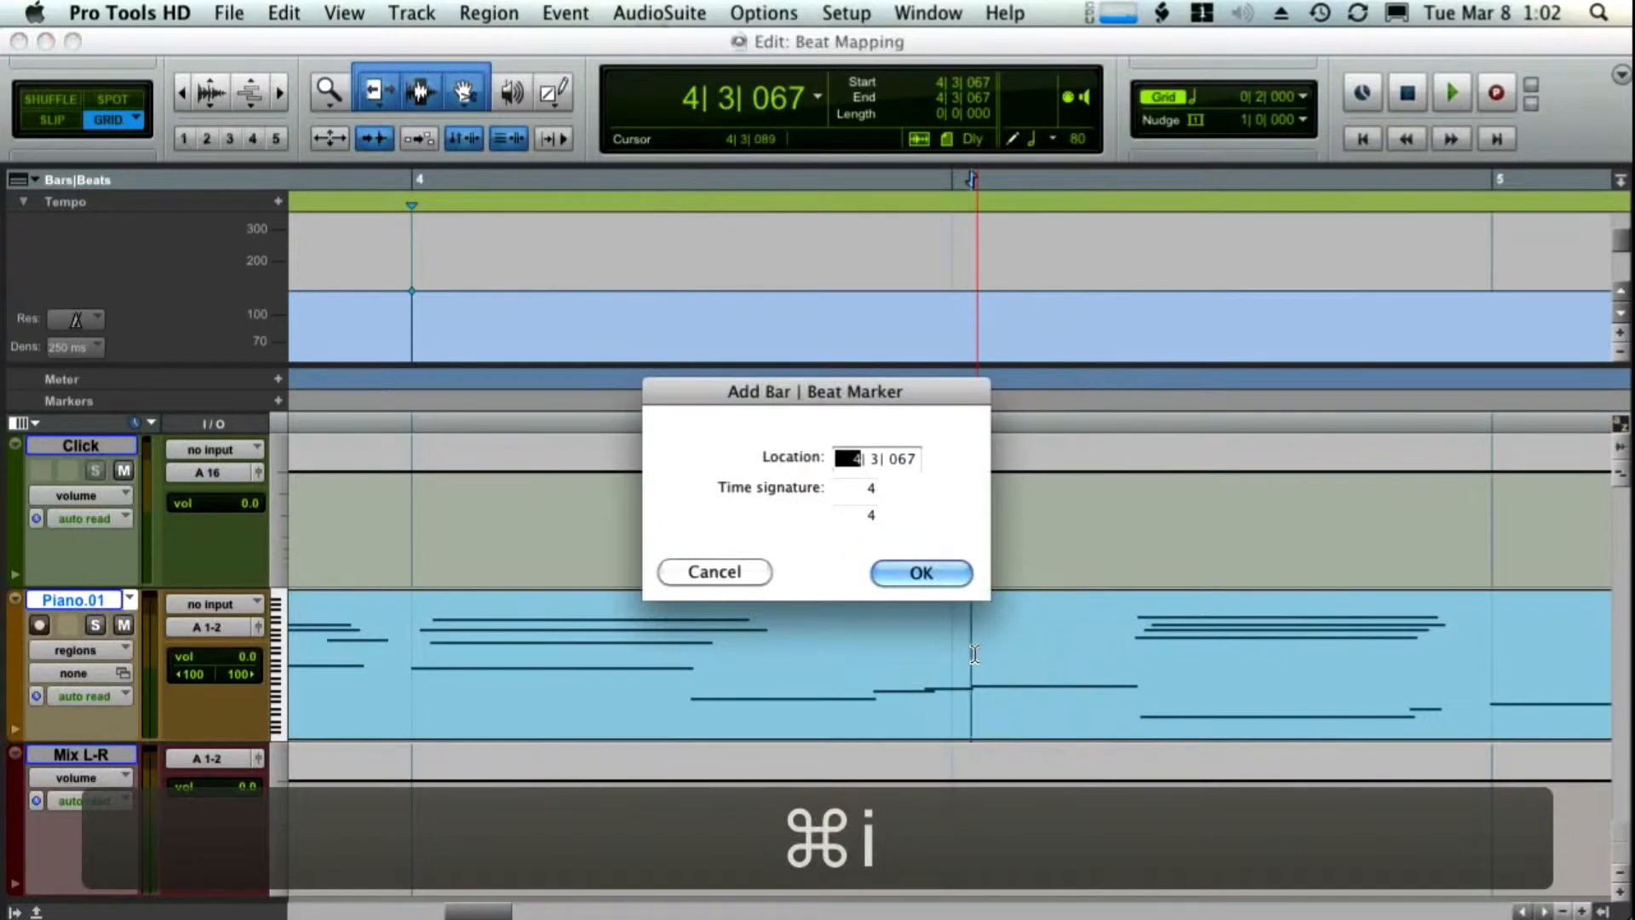
pyautogui.click(898, 462)
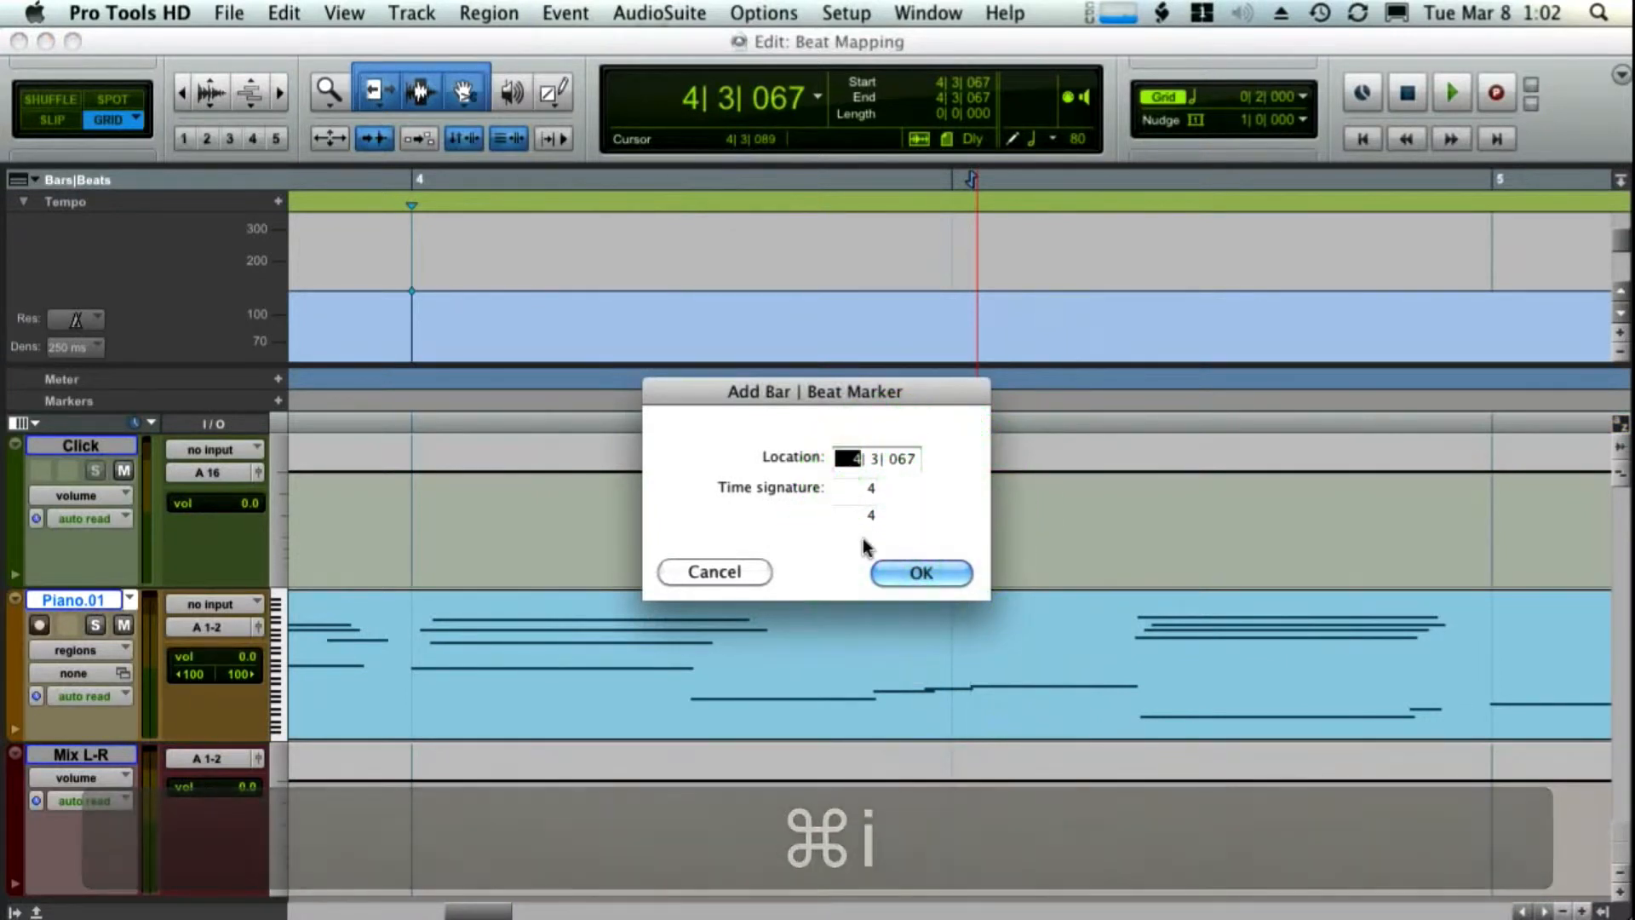
pyautogui.press('Right')
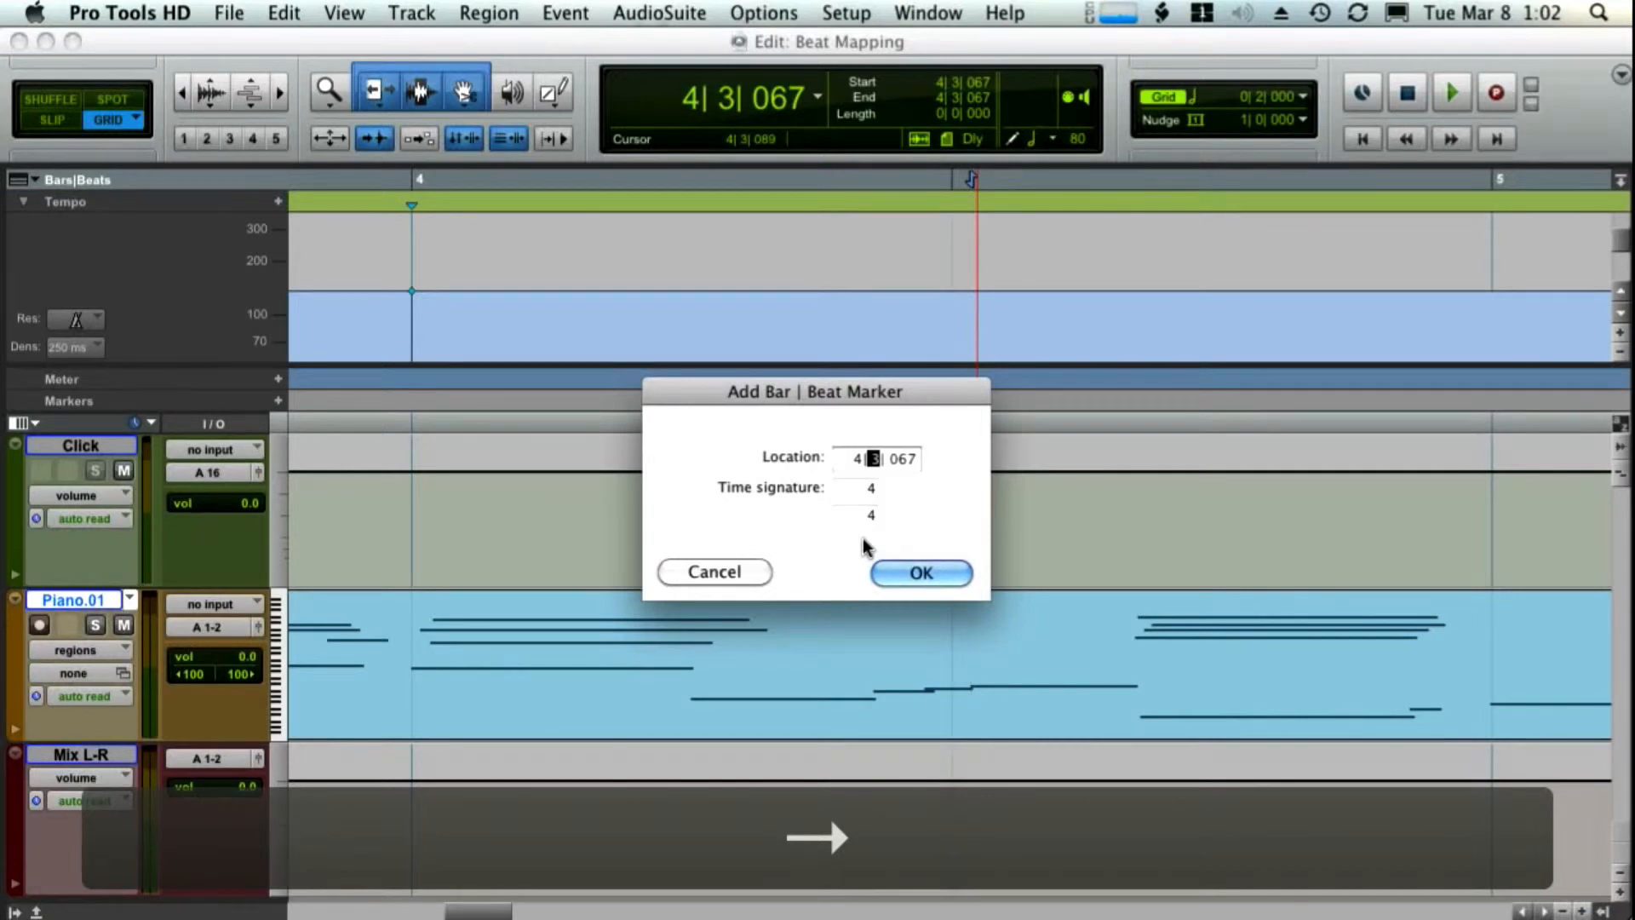
pyautogui.write('3')
pyautogui.click(1086, 459)
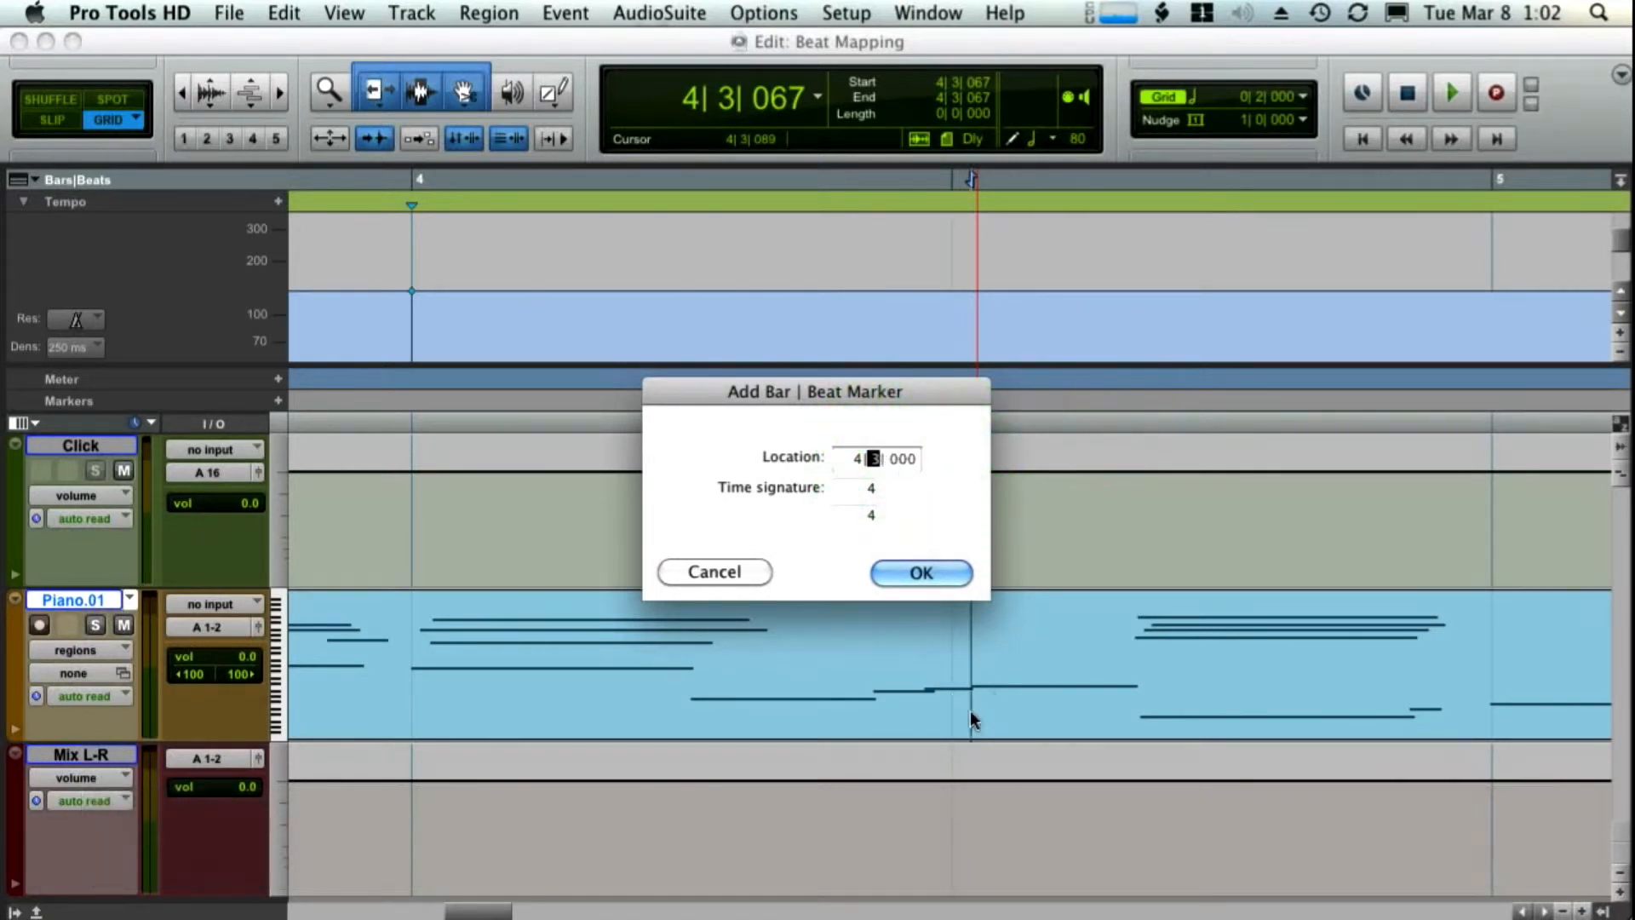
pyautogui.press('Return')
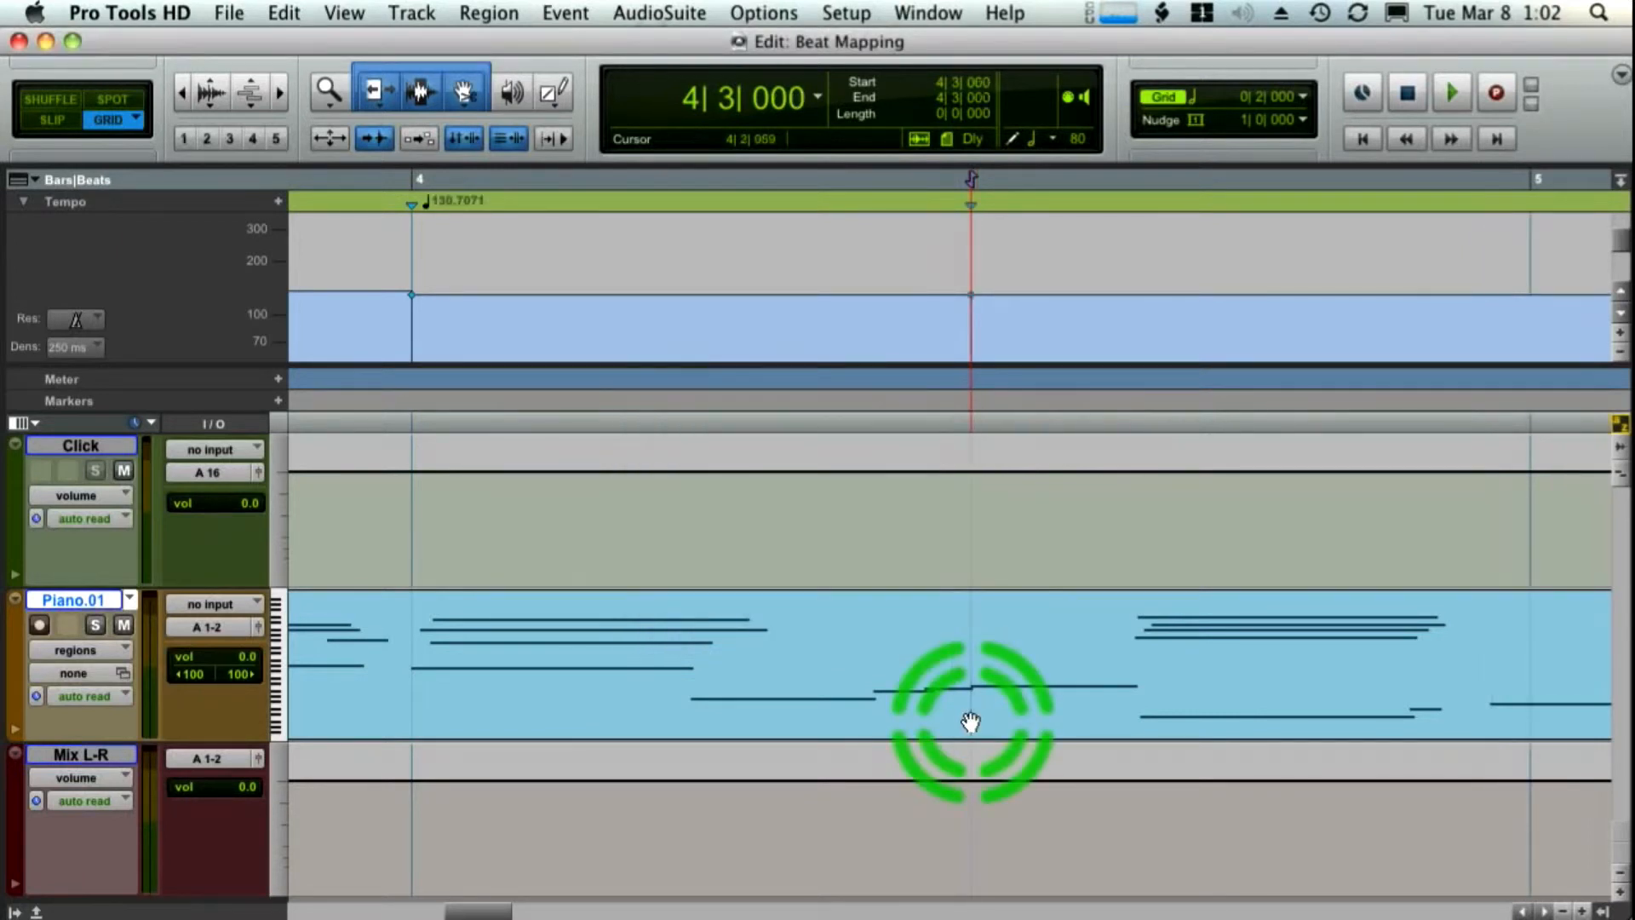
# Play the piano with the click from 4|1|000 to check the new marker, and stop
pyautogui.click(673, 628)
pyautogui.press('space')
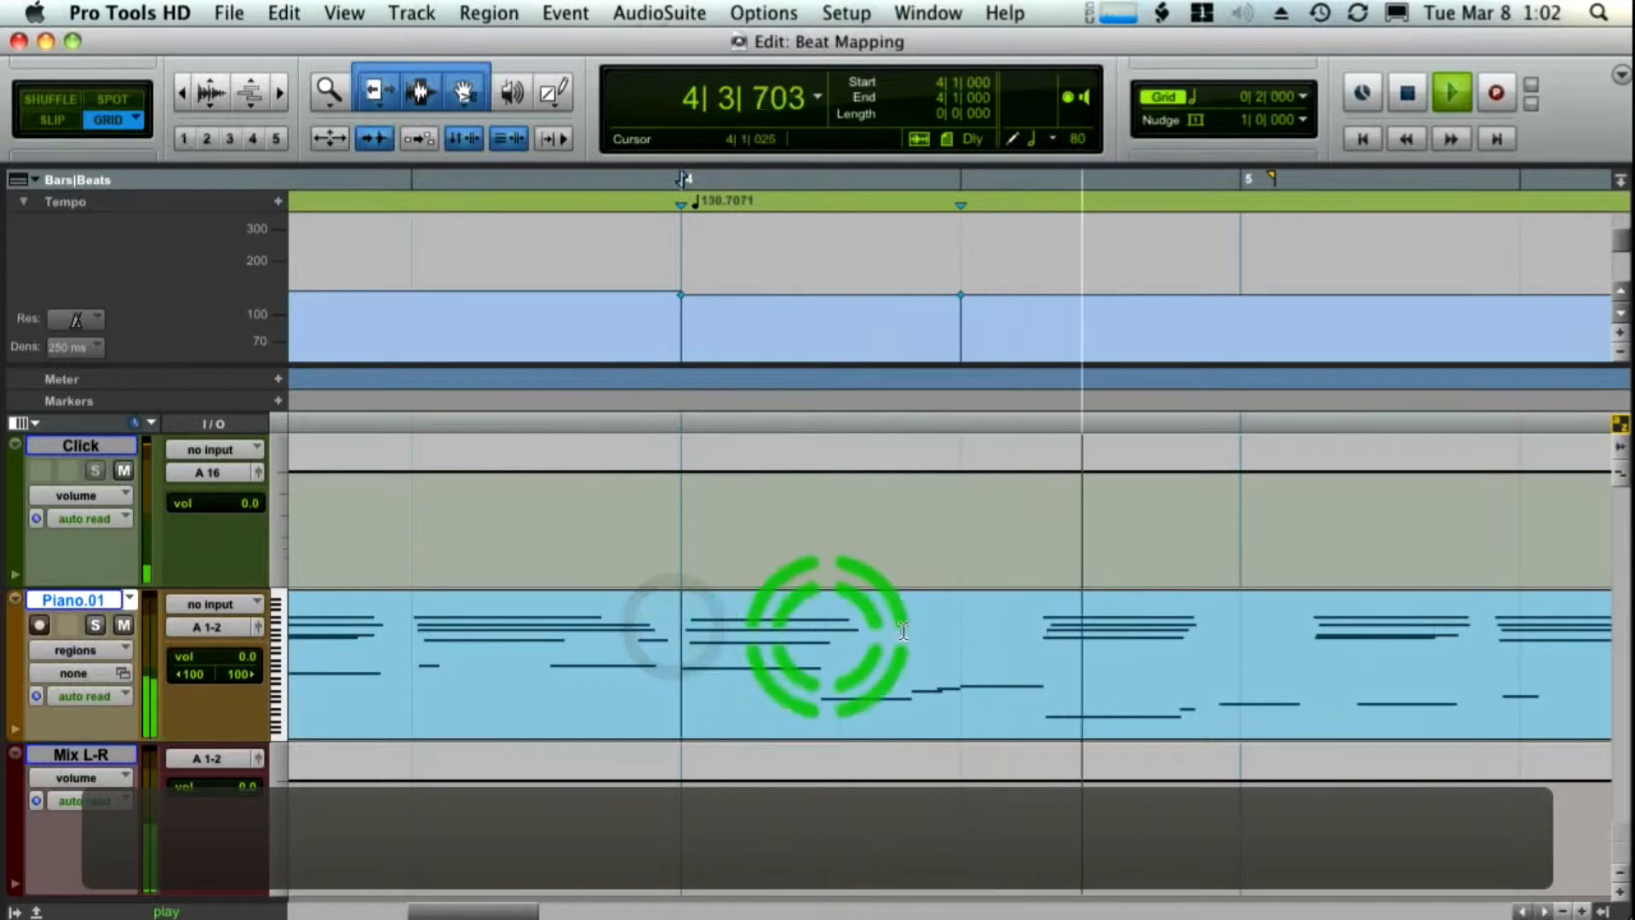
pyautogui.press('space')
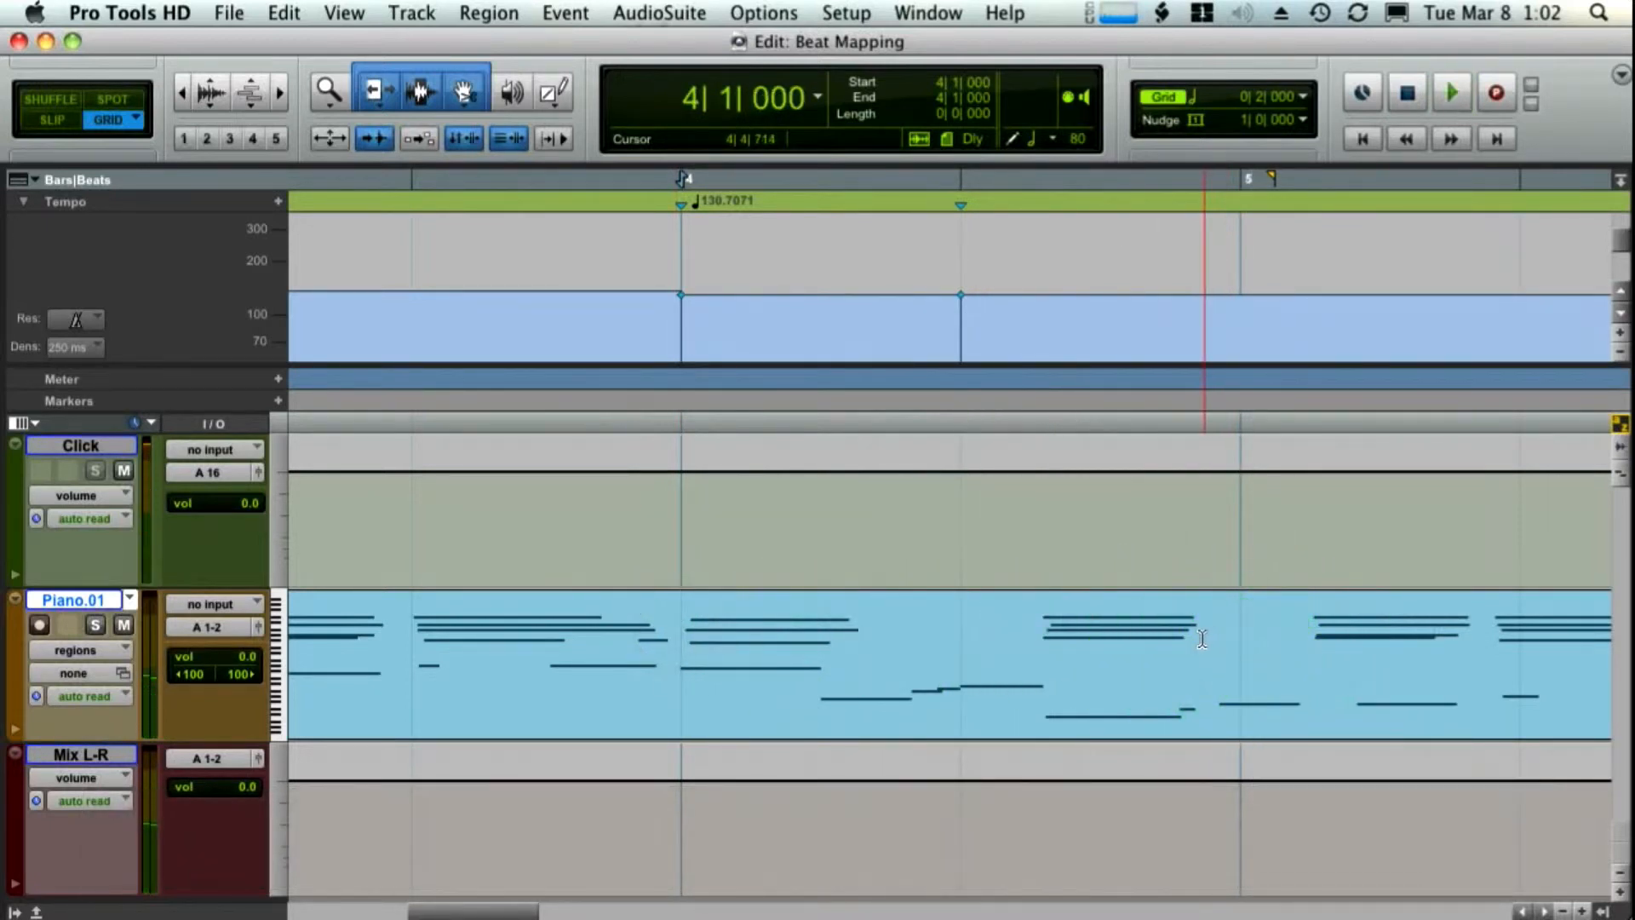
# Move the edit cursor to the low note at 4|4|822 and add a 4/4 bar/beat marker there with location 5|1|000
pyautogui.click(1203, 636)
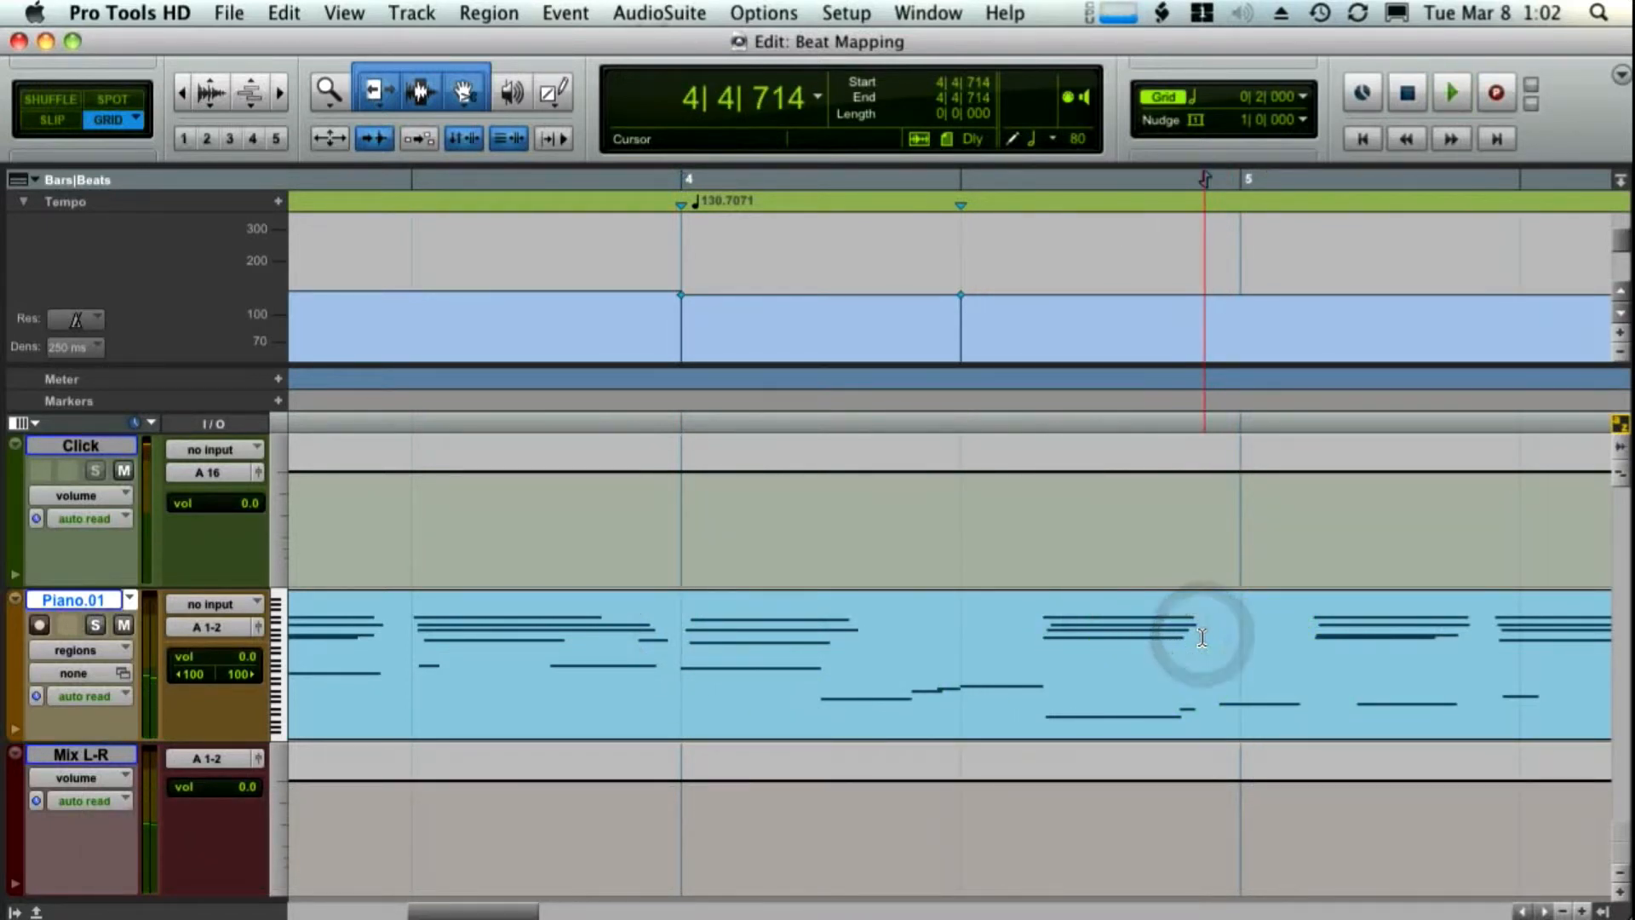
pyautogui.press('Tab')
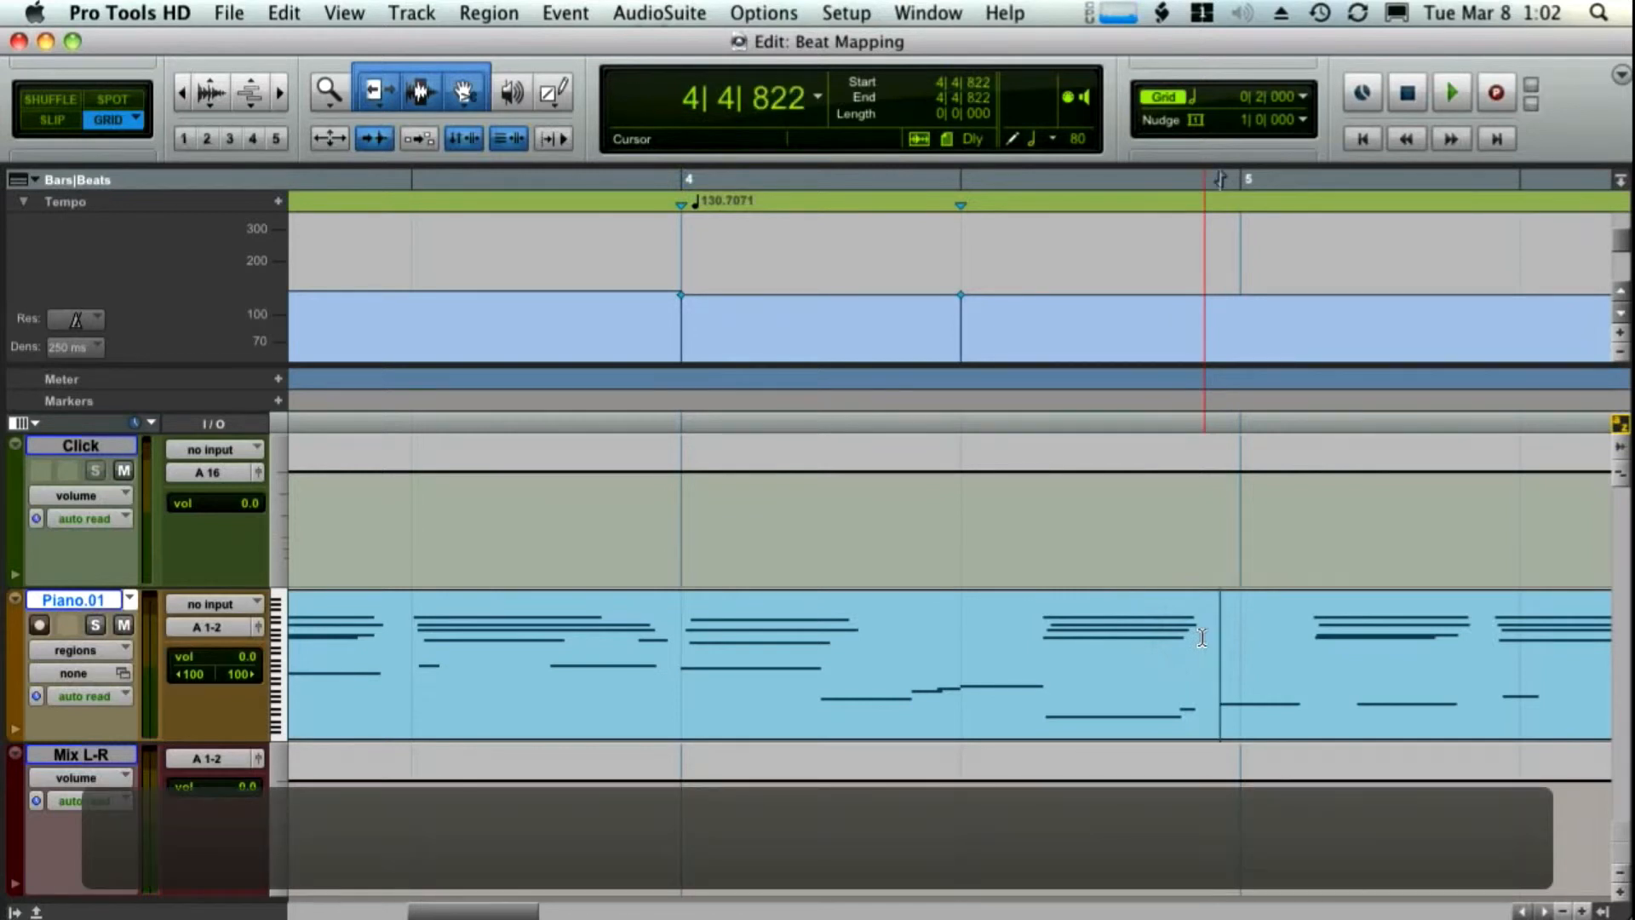
pyautogui.press('super+i')
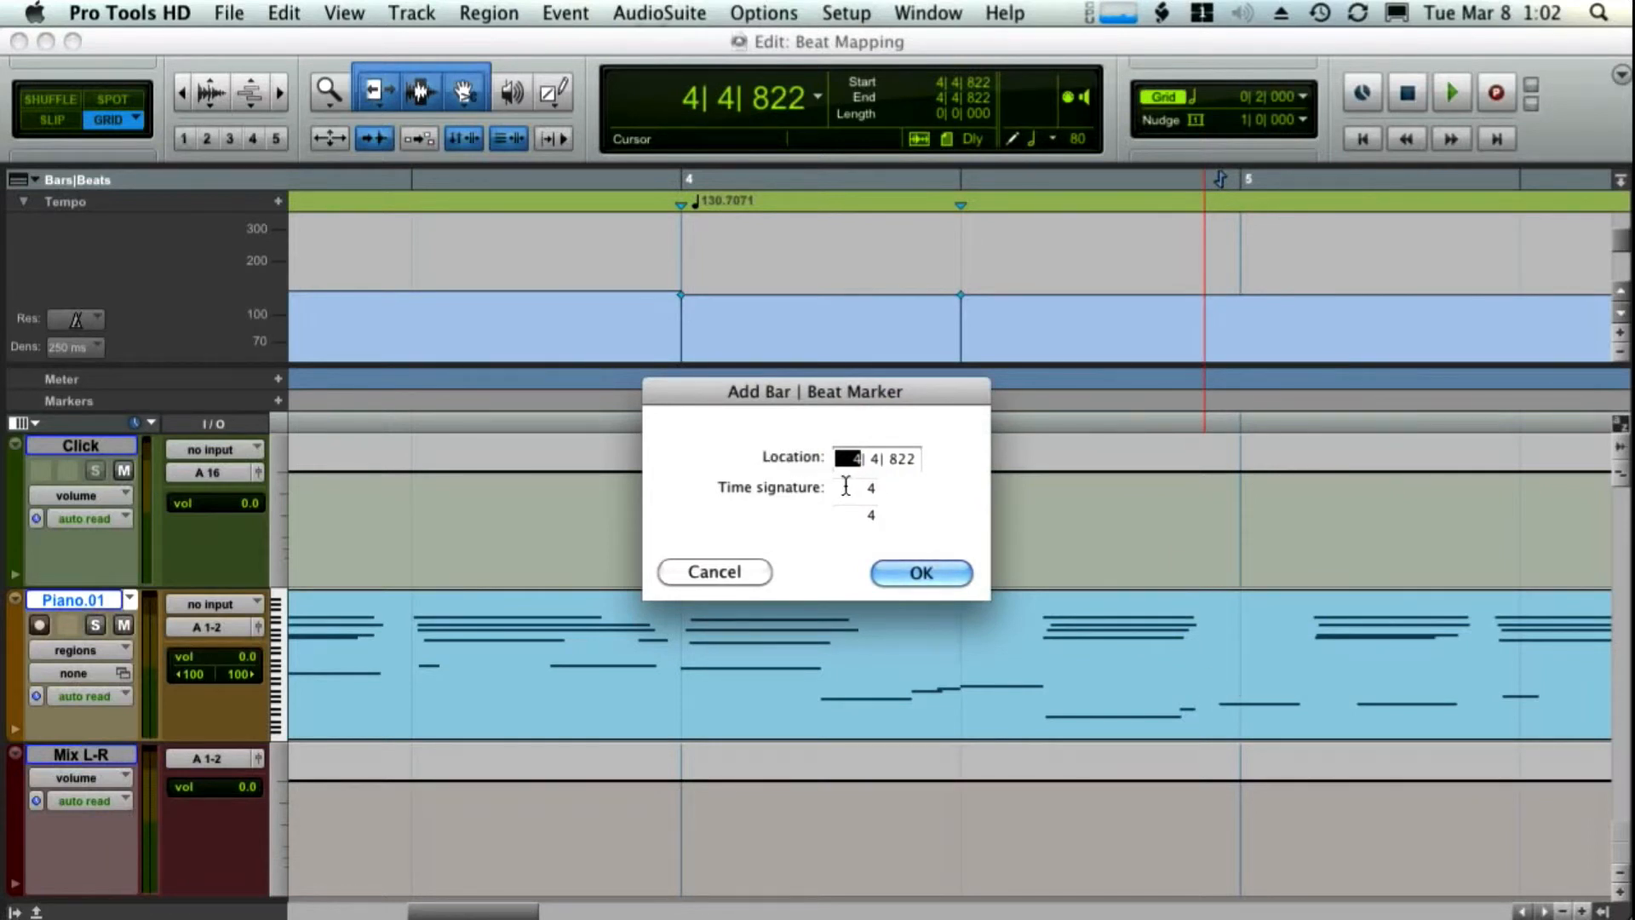
pyautogui.write('5| 1| 000')
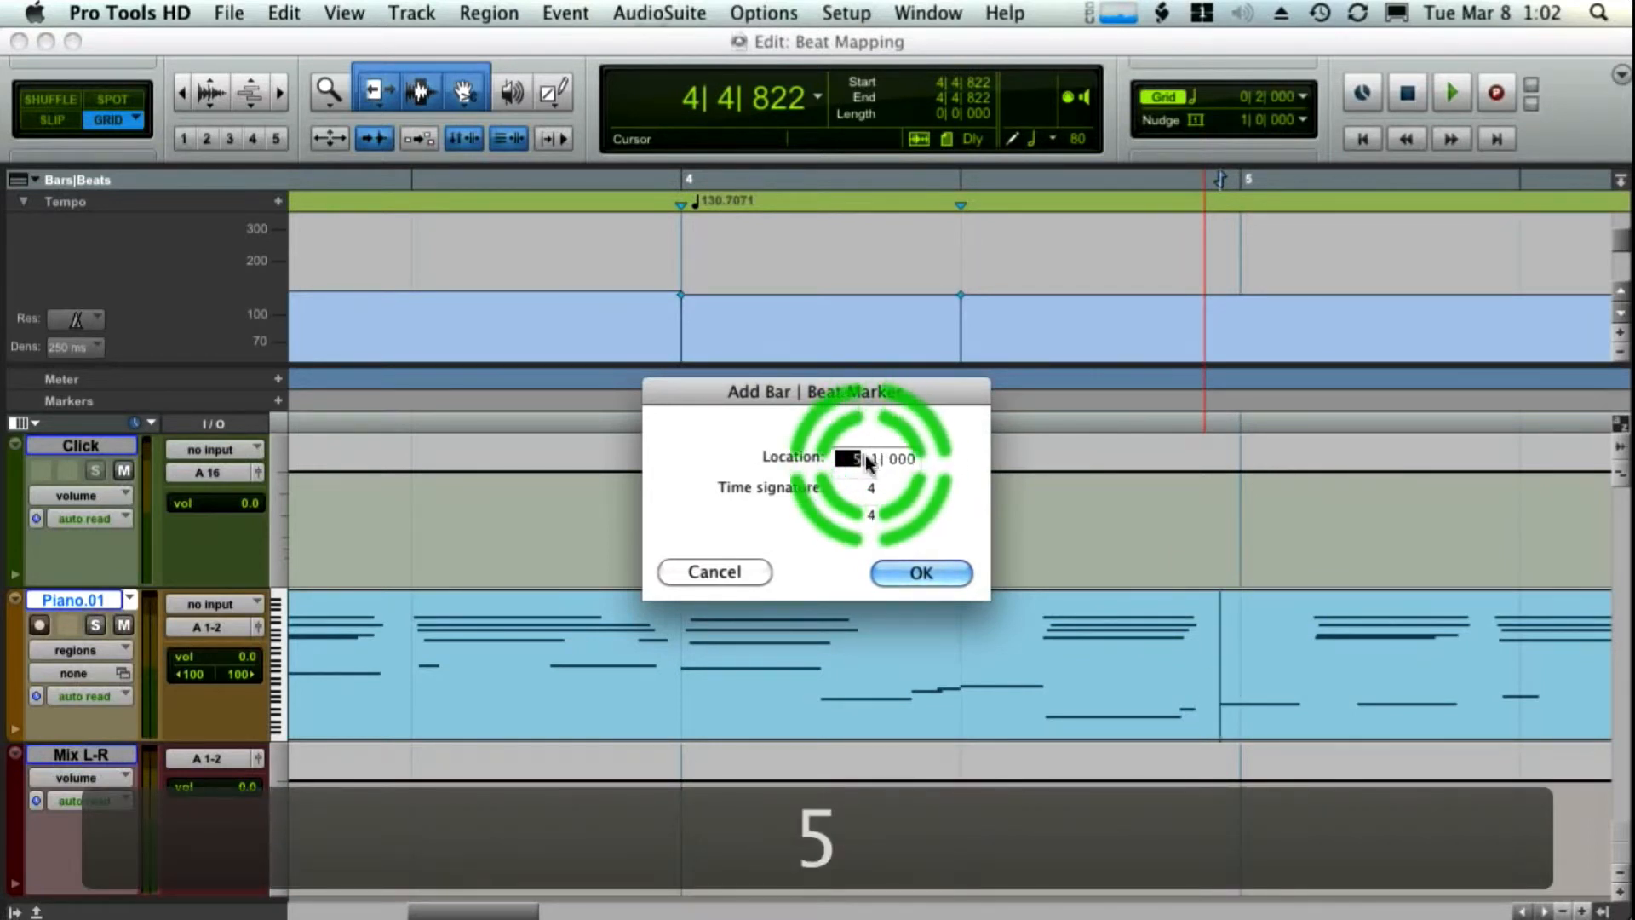
pyautogui.click(934, 569)
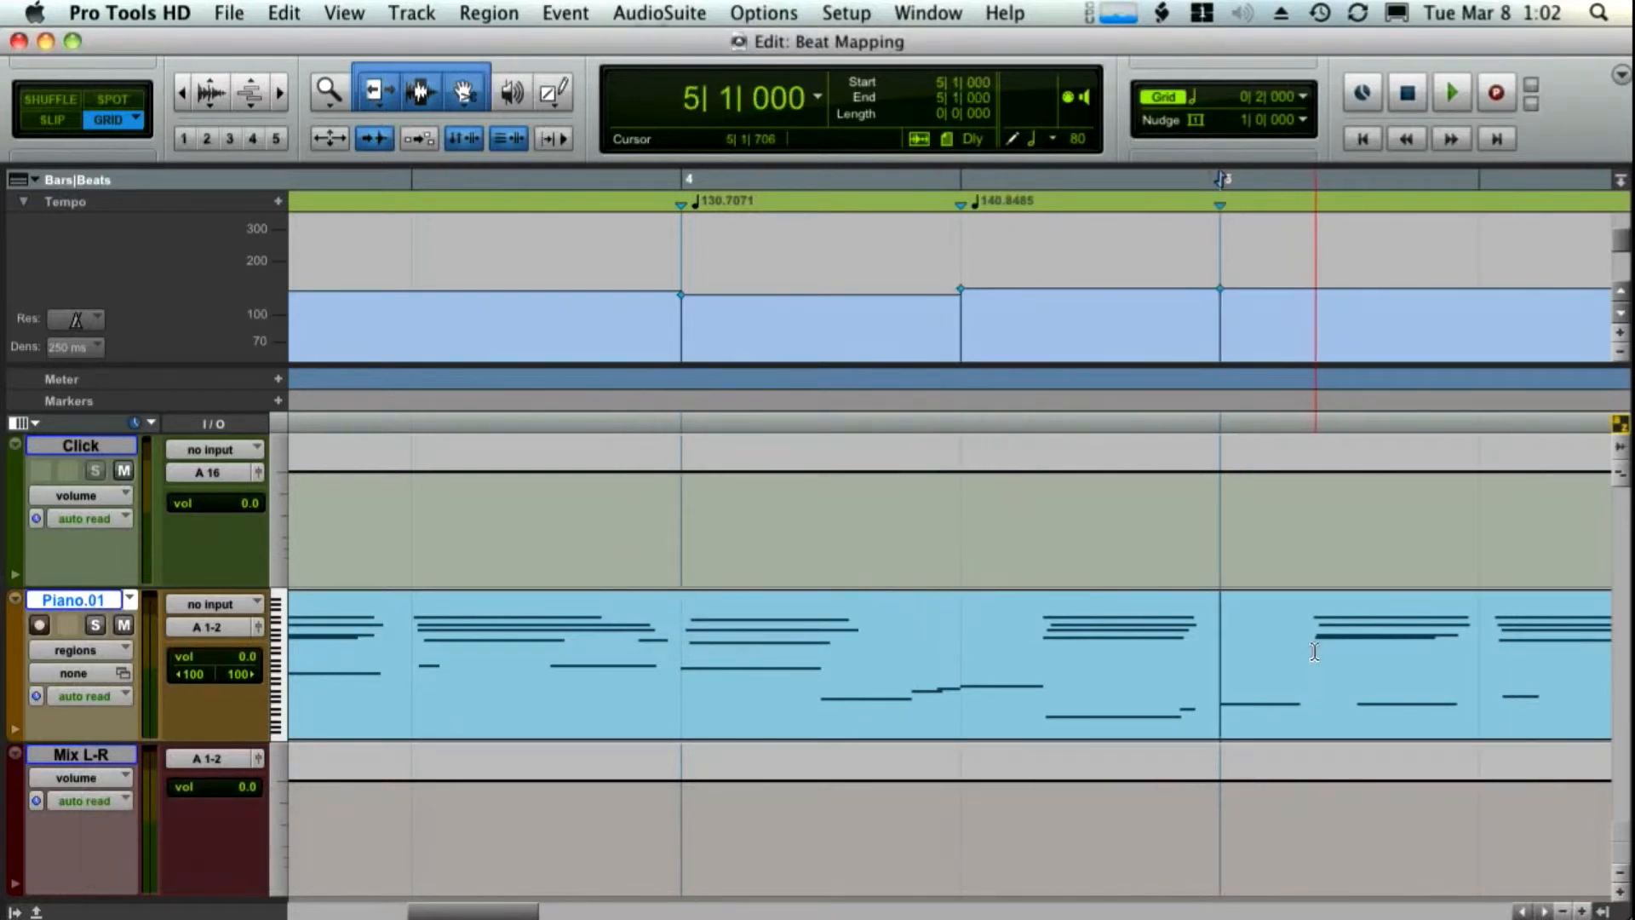
# Play briefly from 5|1|000, then move the edit cursor onto the chord at beat 3 of bar 5, at 5|3|135
pyautogui.press('space')
pyautogui.press('space')
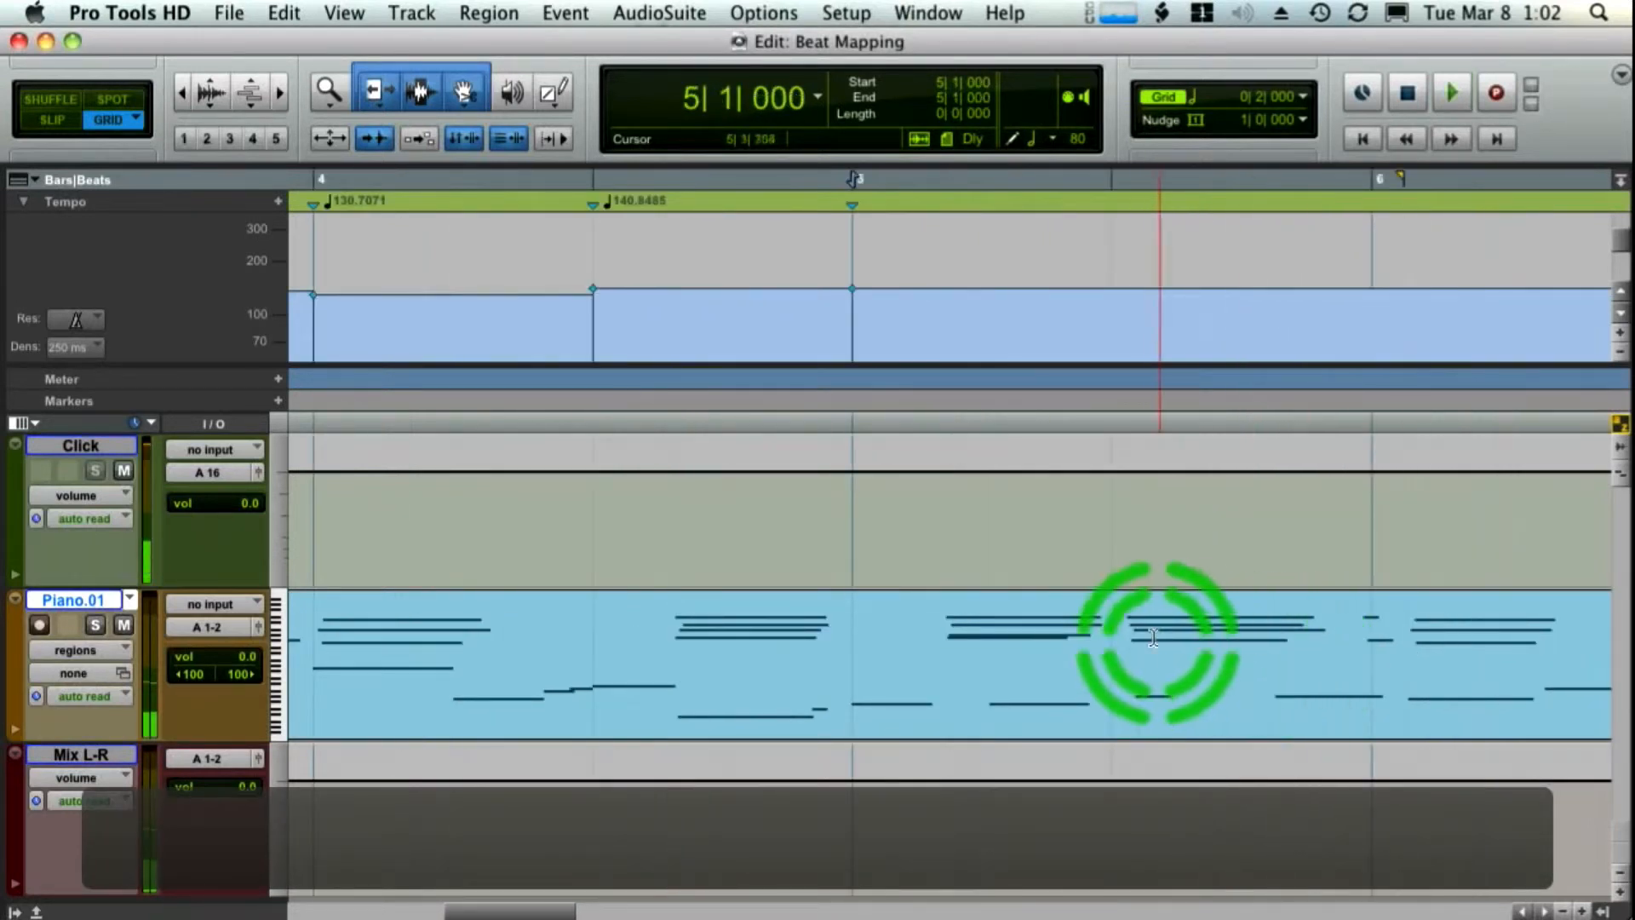
pyautogui.click(1112, 620)
pyautogui.press('Tab')
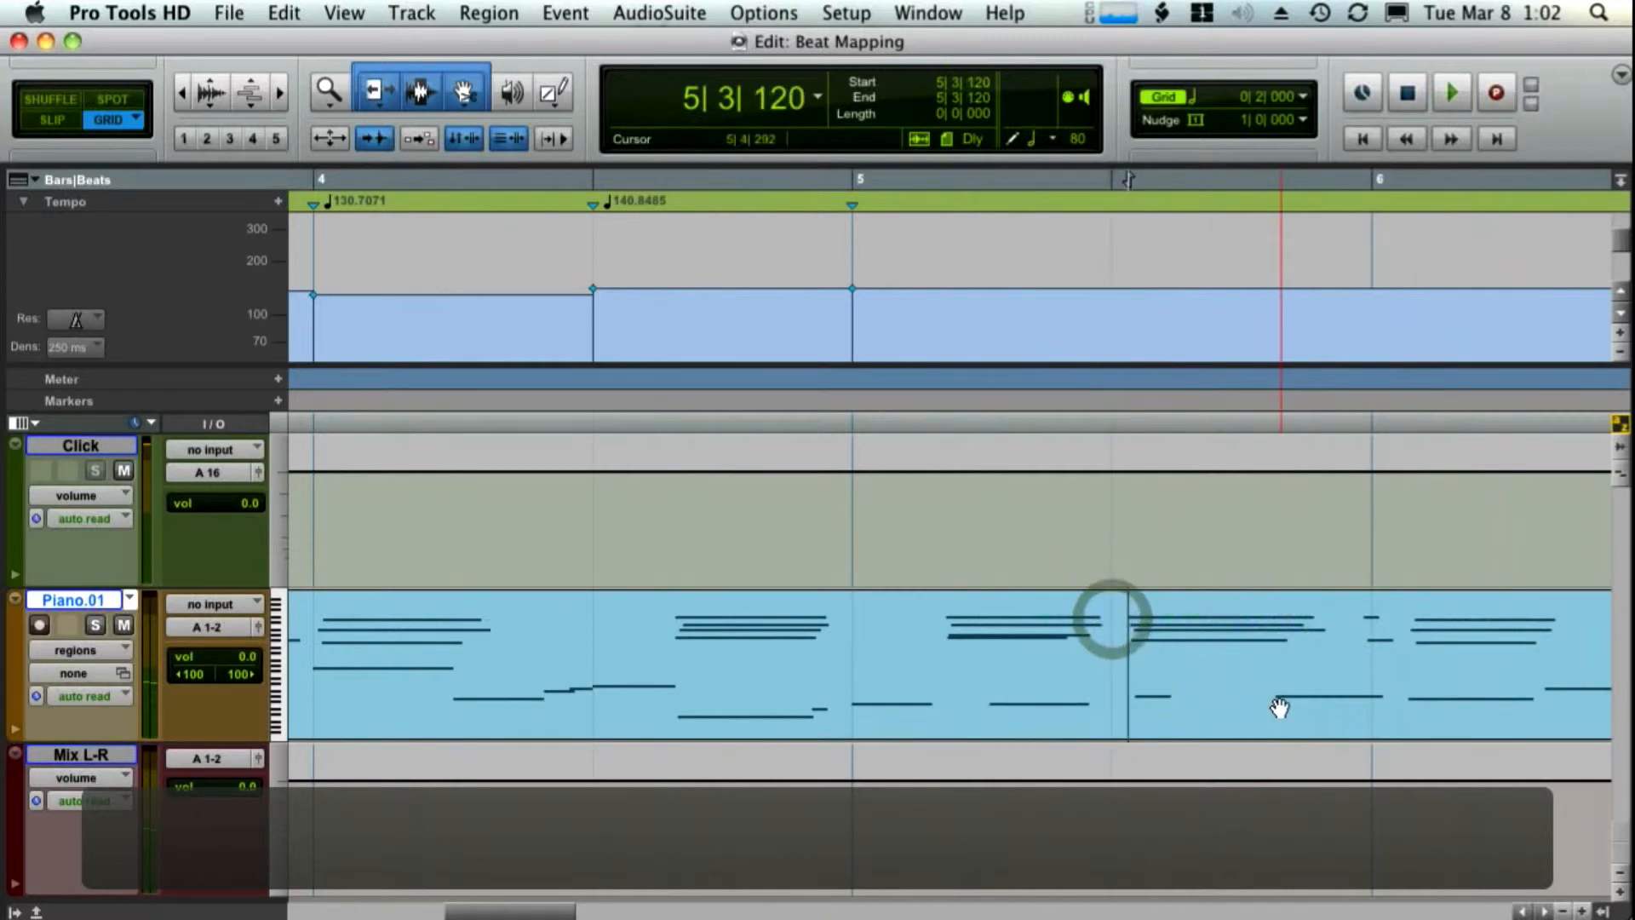
pyautogui.click(1280, 708)
# Add a 4/4 bar/beat marker at the cursor with its location set to 5|3|000
pyautogui.press('super+i')
pyautogui.press('Right')
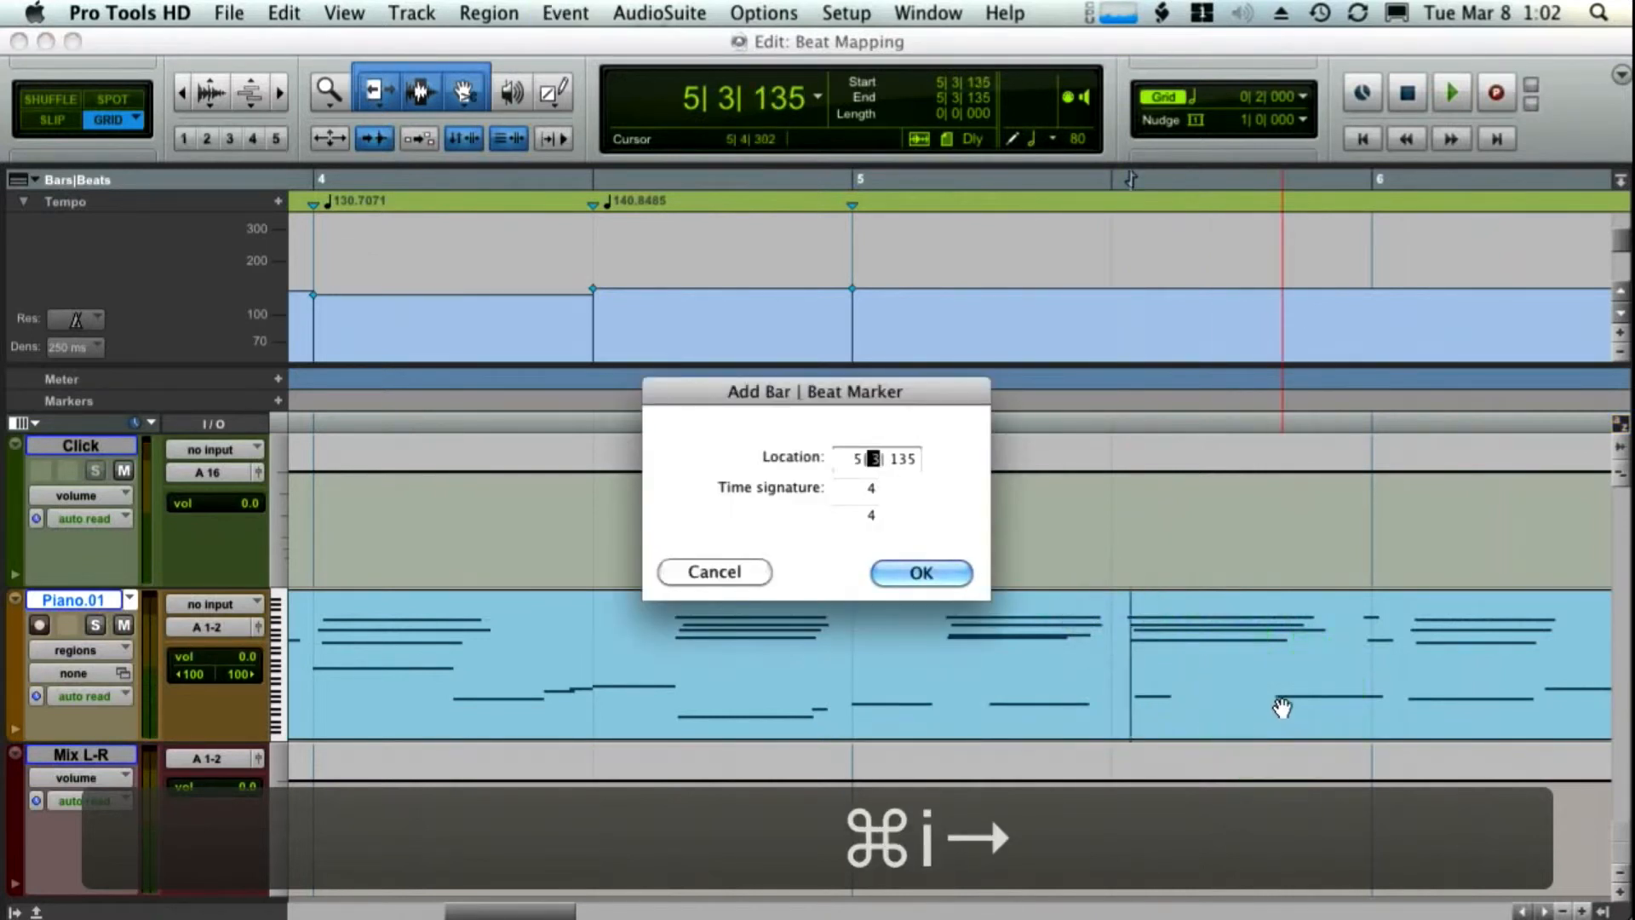
pyautogui.write('3')
pyautogui.press('Return')
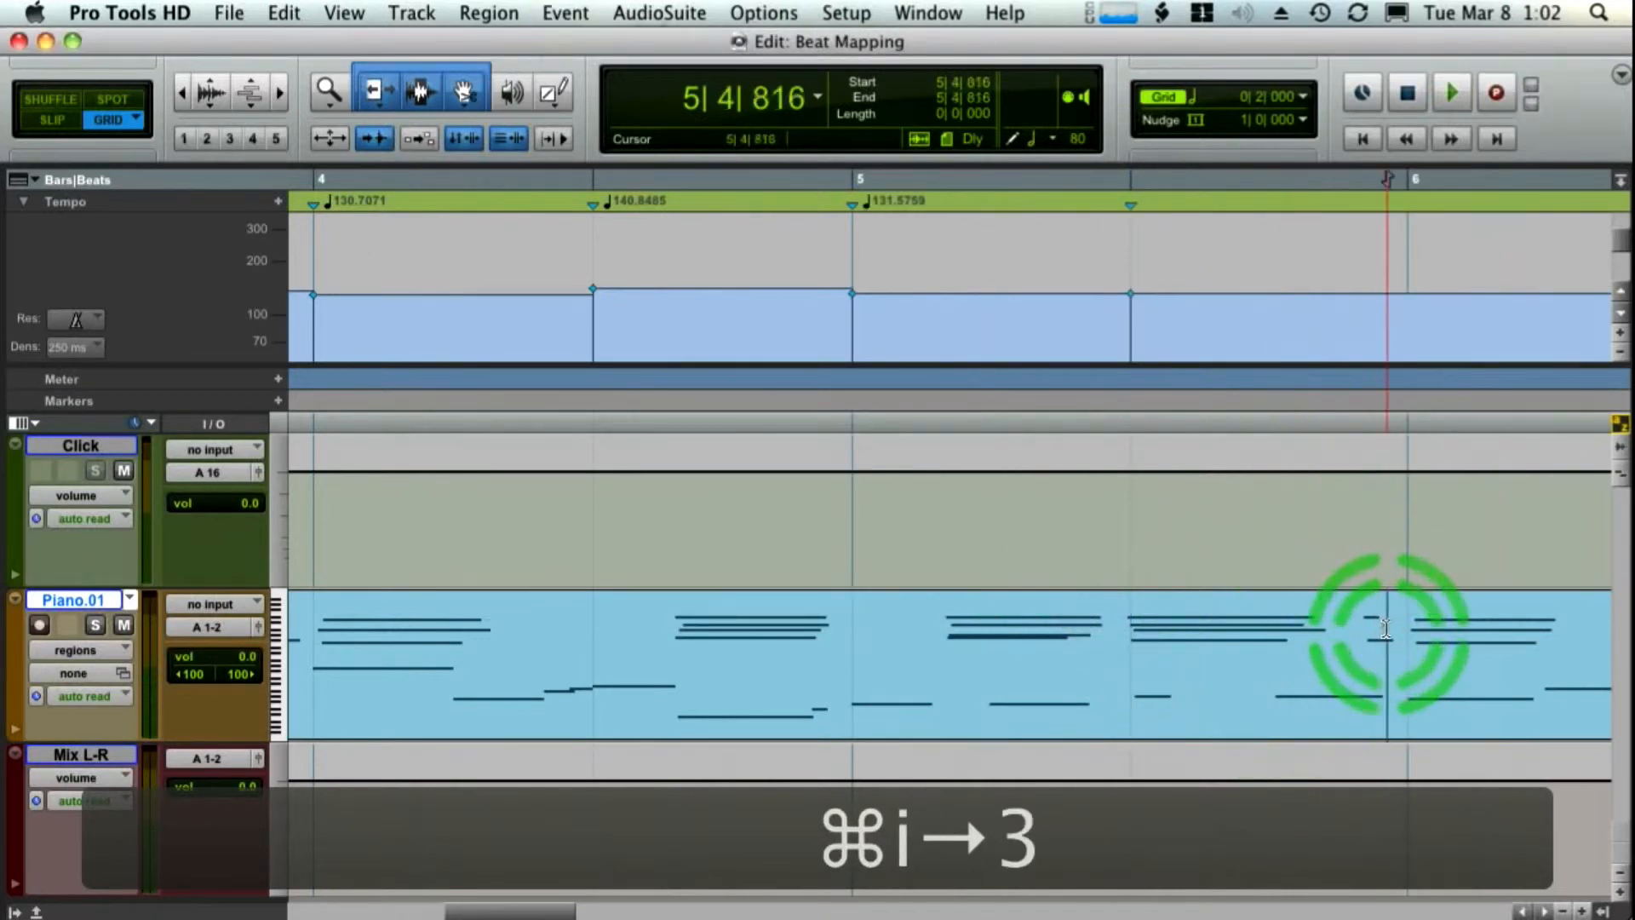
# Move the edit cursor to the chord starting bar 6, at 6|1|002, and add a 4/4 bar/beat marker with location 6|1|000
pyautogui.click(1384, 626)
pyautogui.press('super+i')
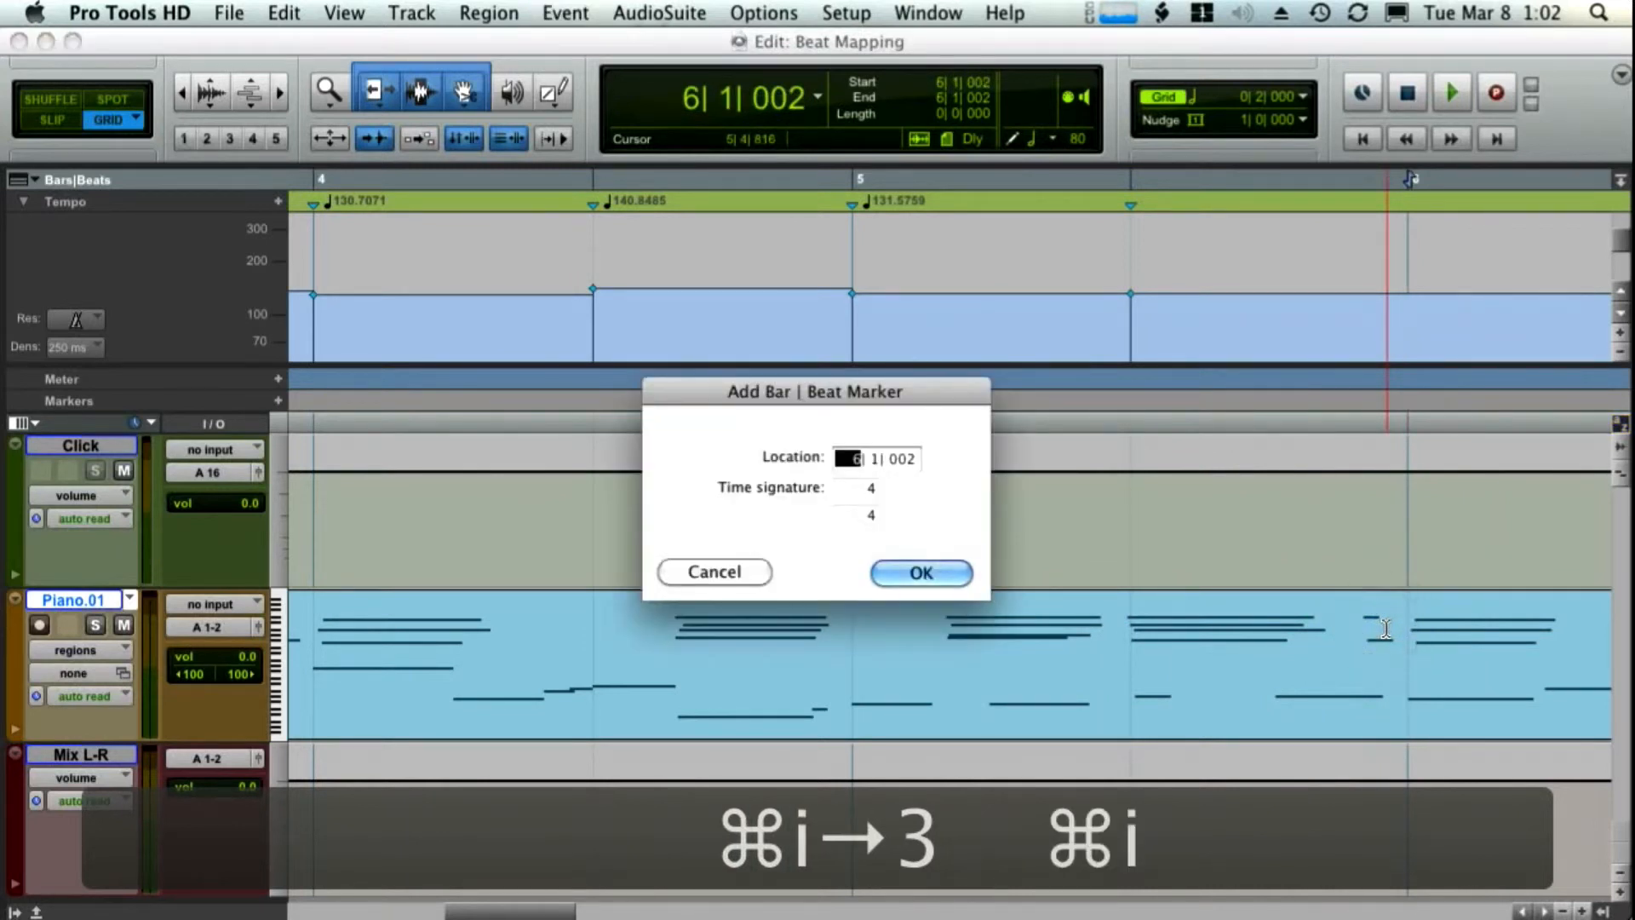
pyautogui.write('6')
pyautogui.press('Return')
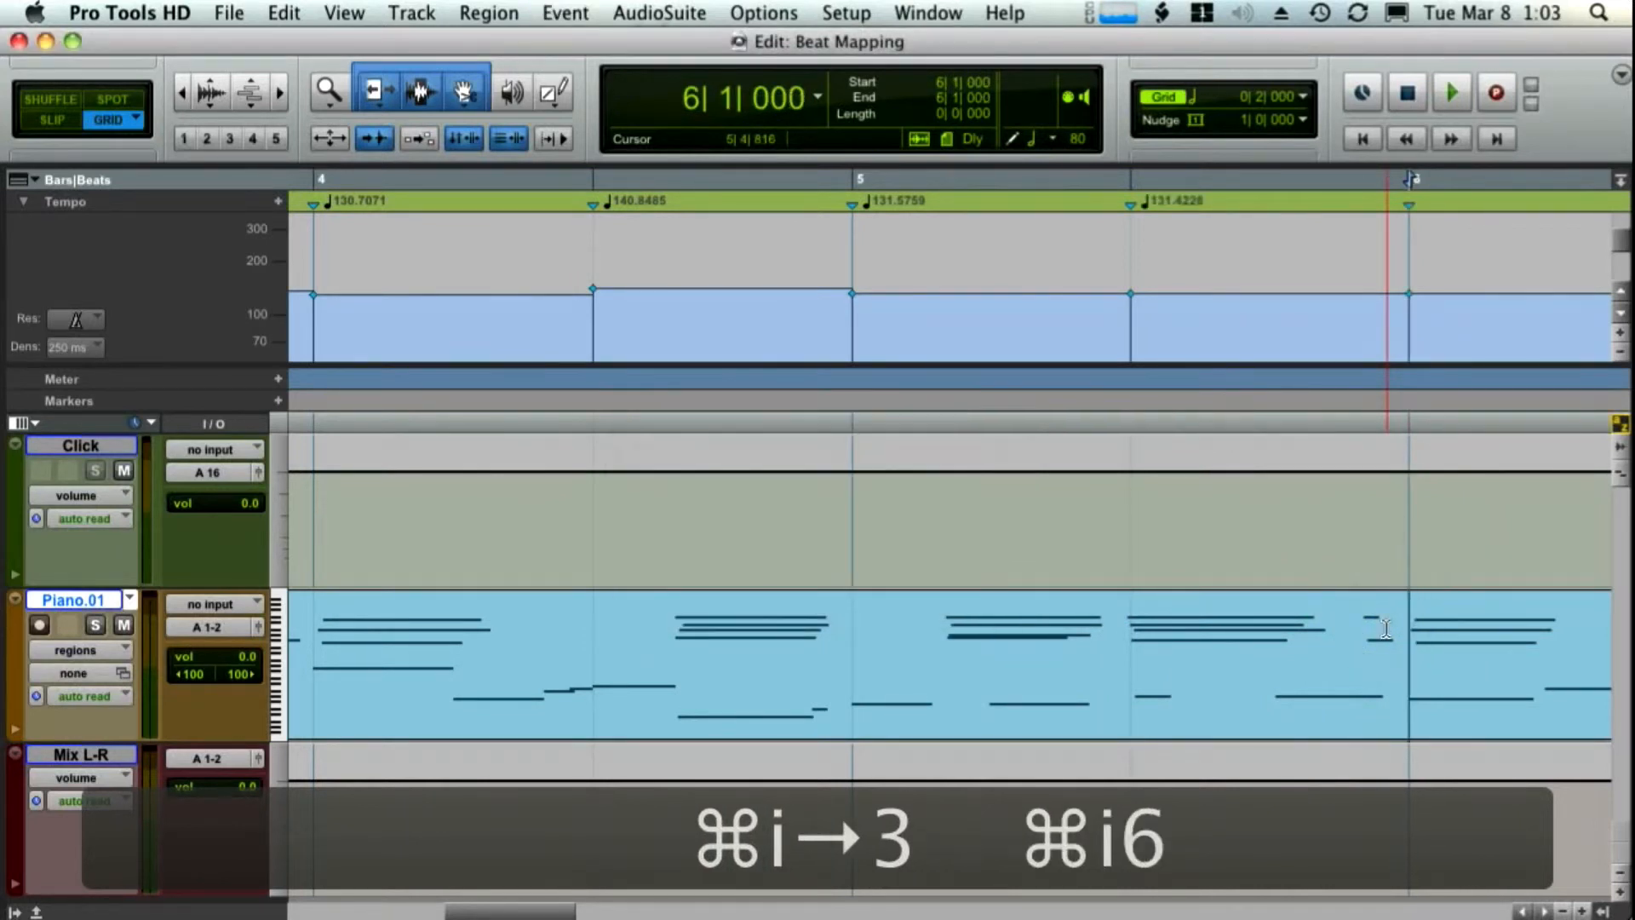
# Play the piano with the click from 2|3|000 through the mapped bars to check the timing, and stop
pyautogui.scroll(-1, 764, 628)
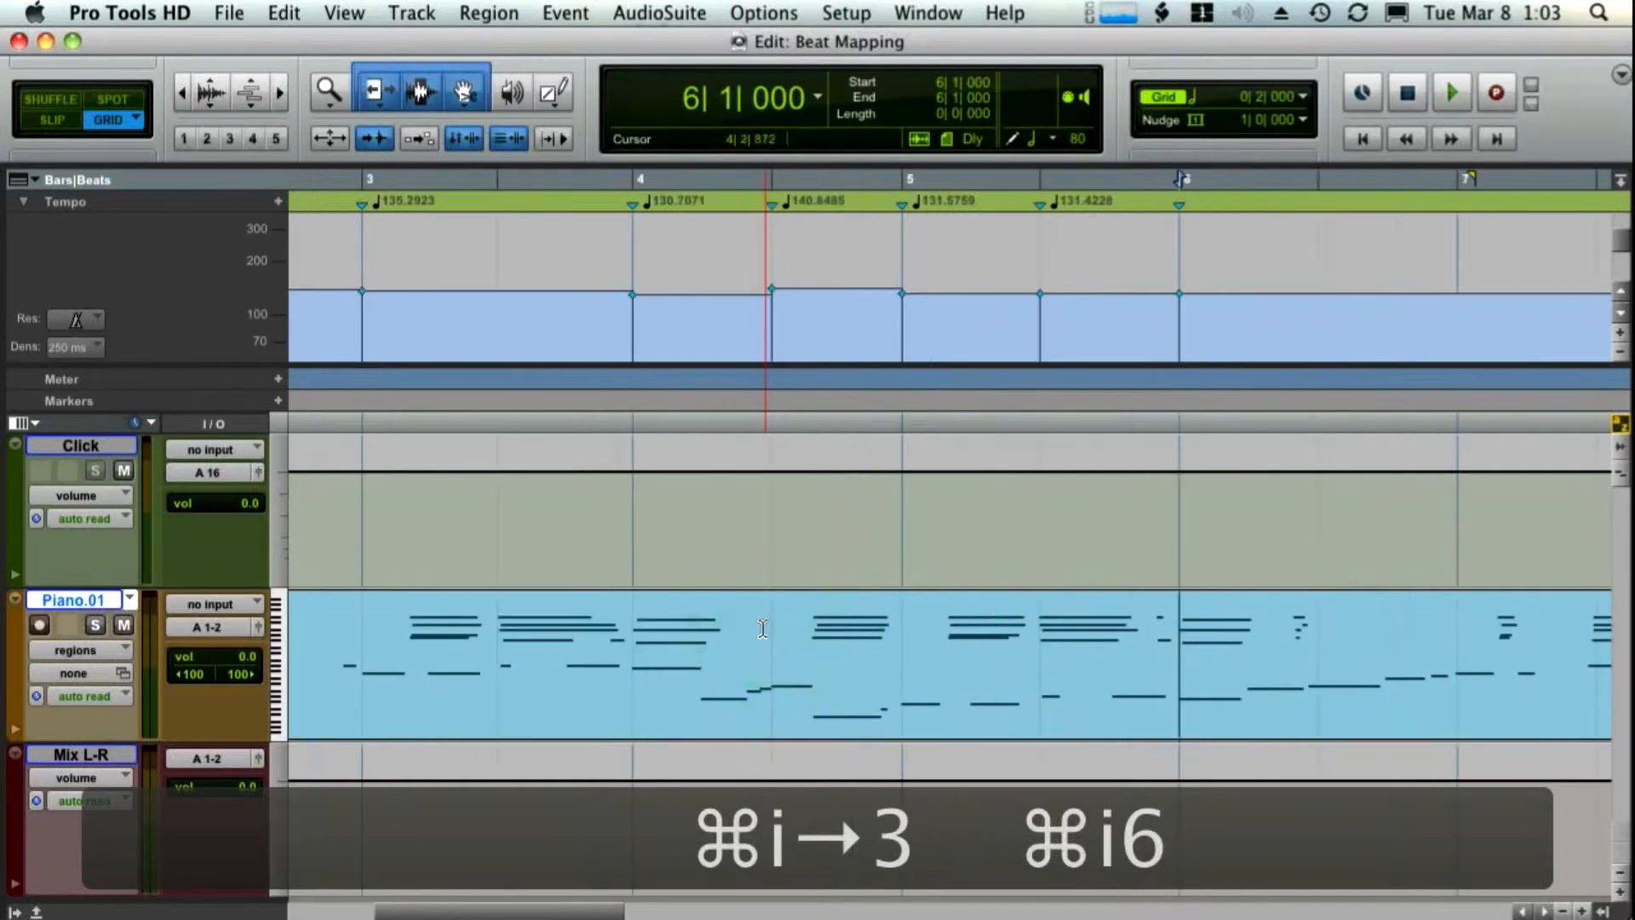
pyautogui.hscroll(-3, 606, 645)
pyautogui.click(562, 602)
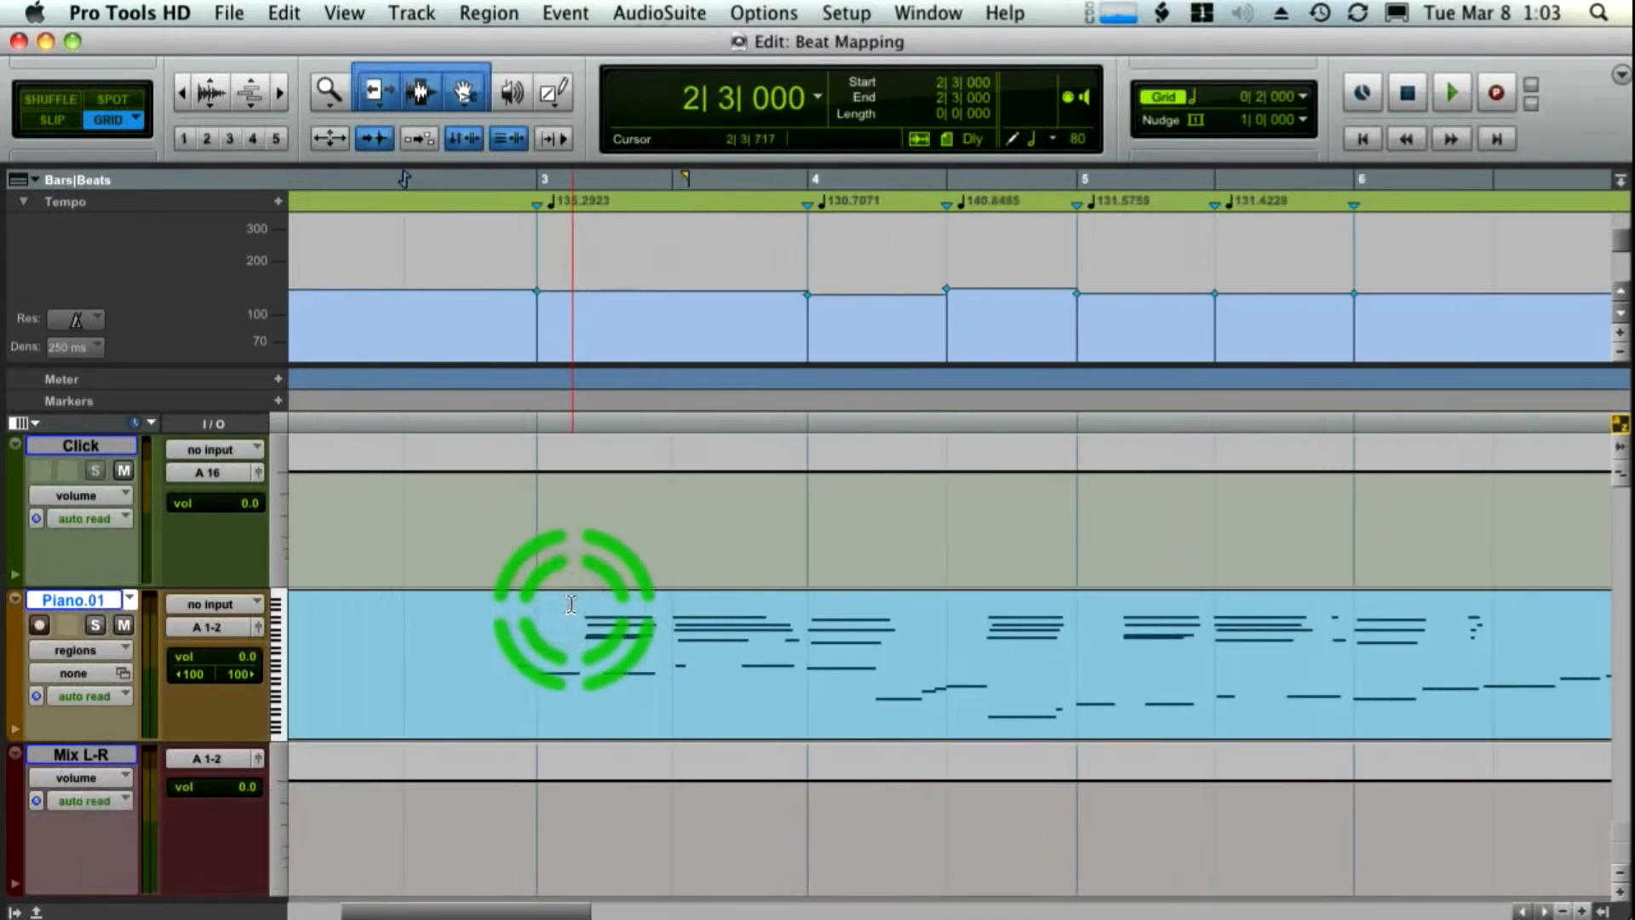
pyautogui.hscroll(3, 565, 613)
pyautogui.press('space')
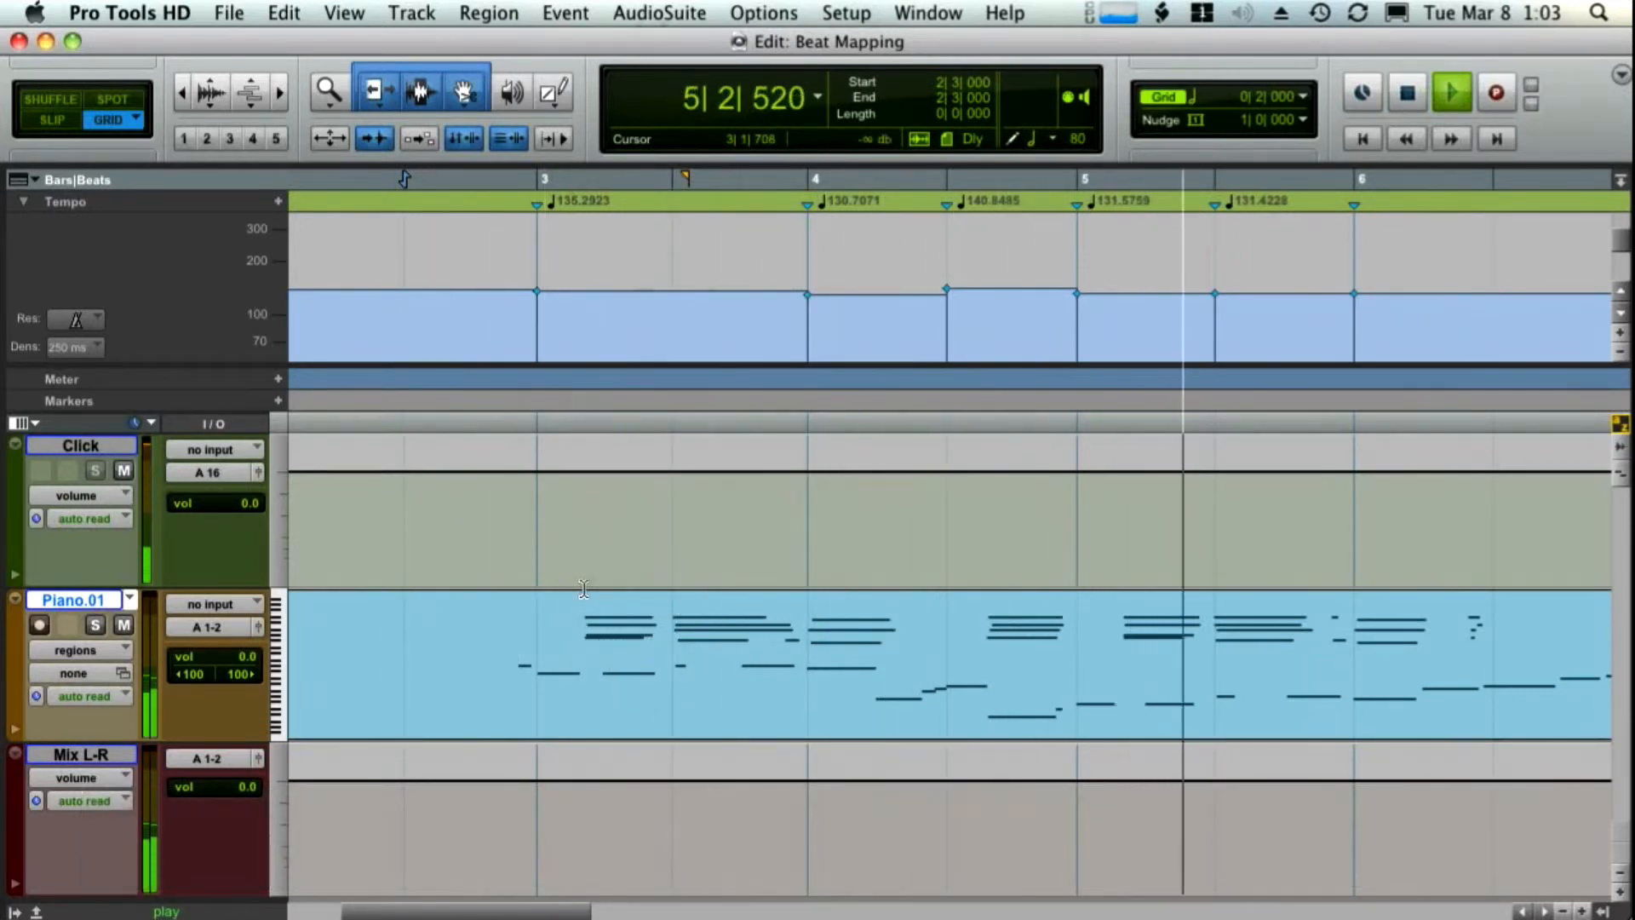
pyautogui.press('space')
# Zoom in on beat 3 of bar 3 and move the edit cursor onto the chord's note at 3|3|045
pyautogui.click(527, 661)
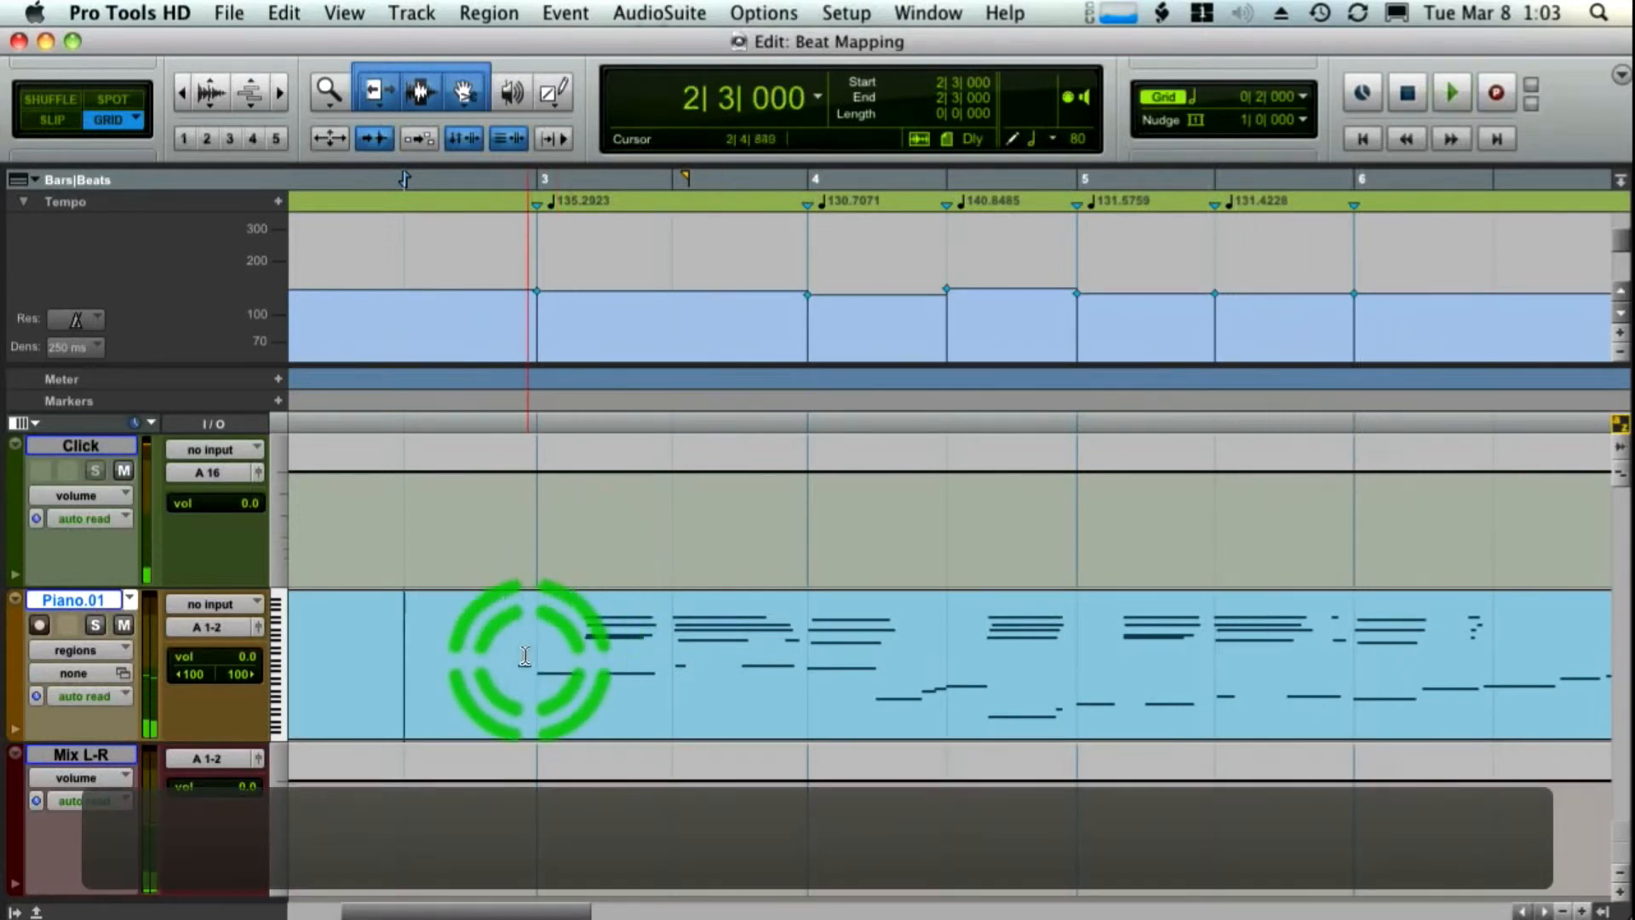
pyautogui.press('t')
pyautogui.hscroll(5, 877, 651)
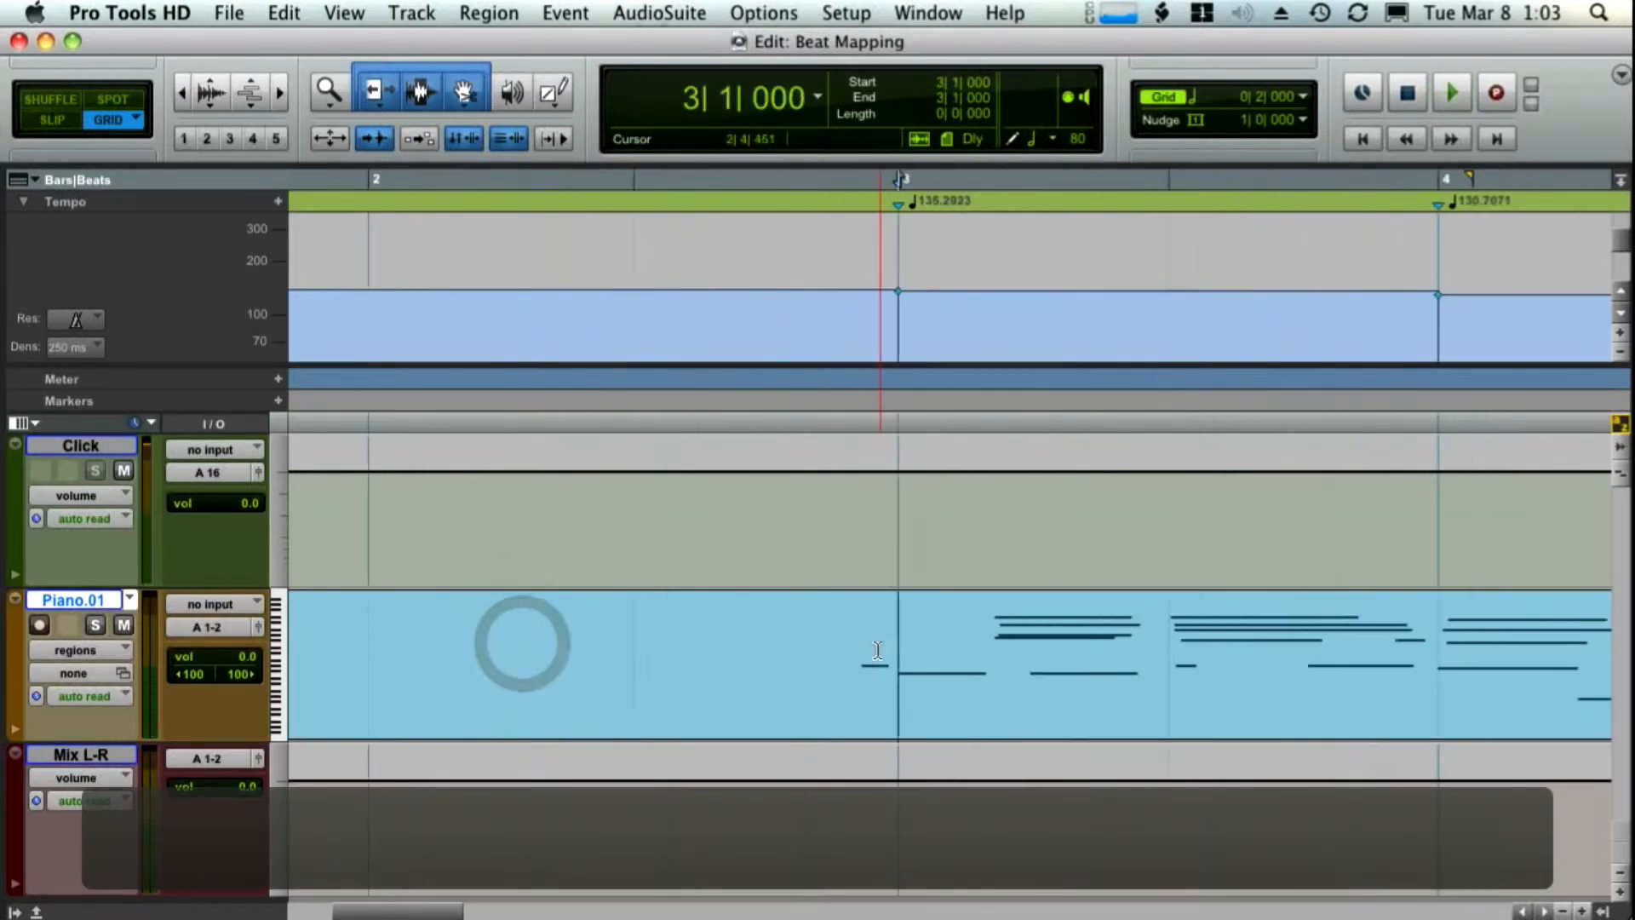
pyautogui.click(780, 631)
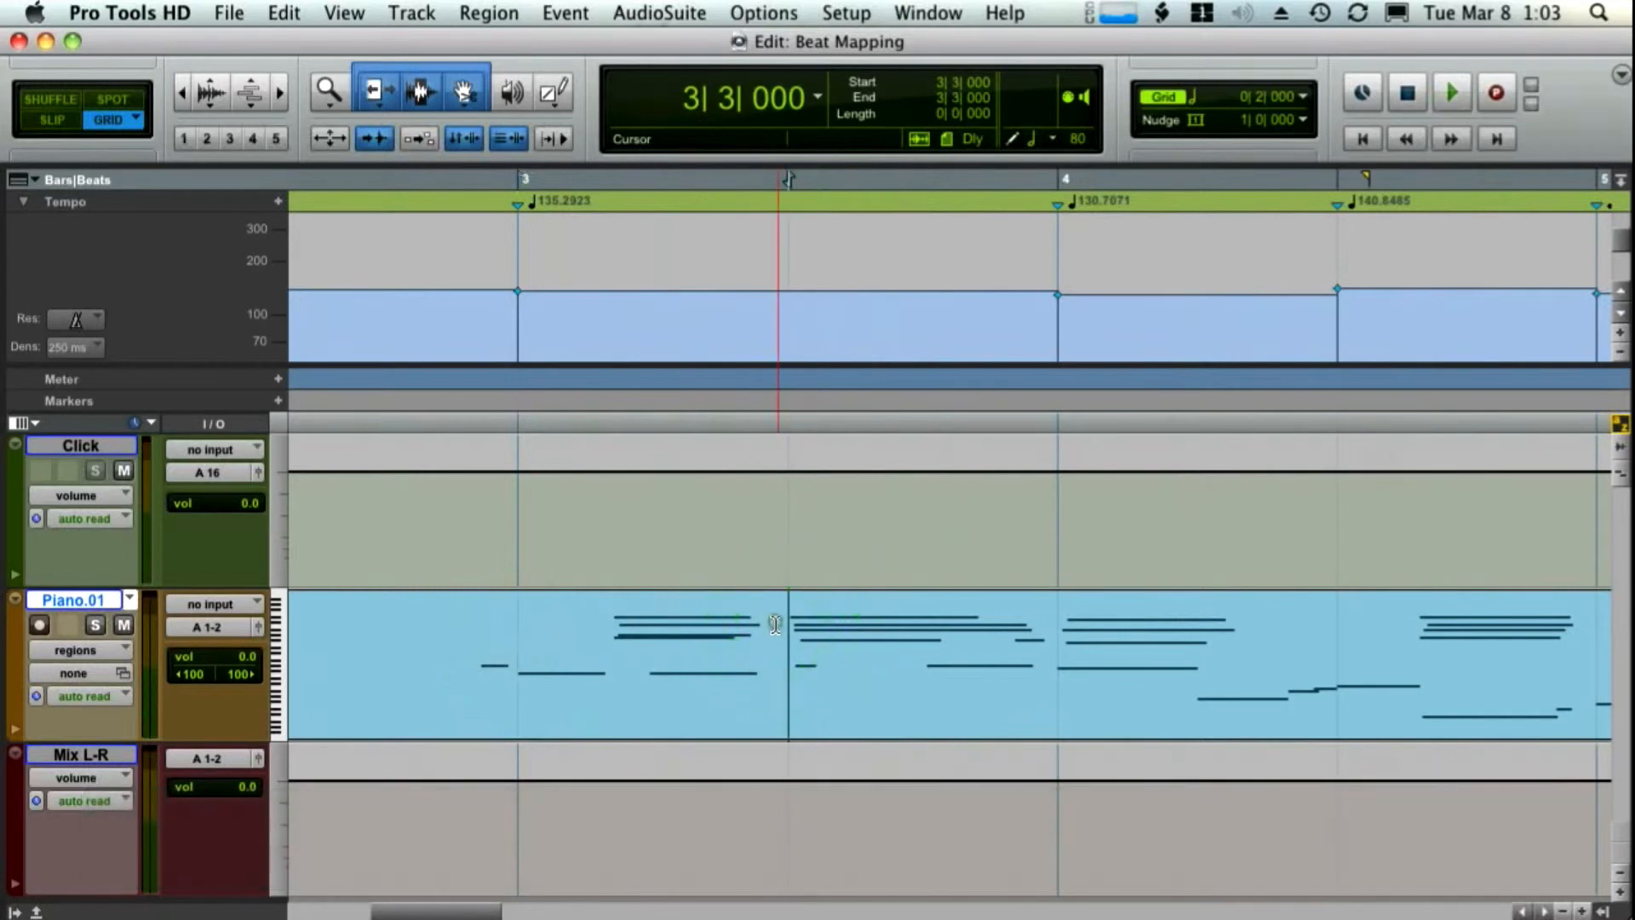
pyautogui.press('t')
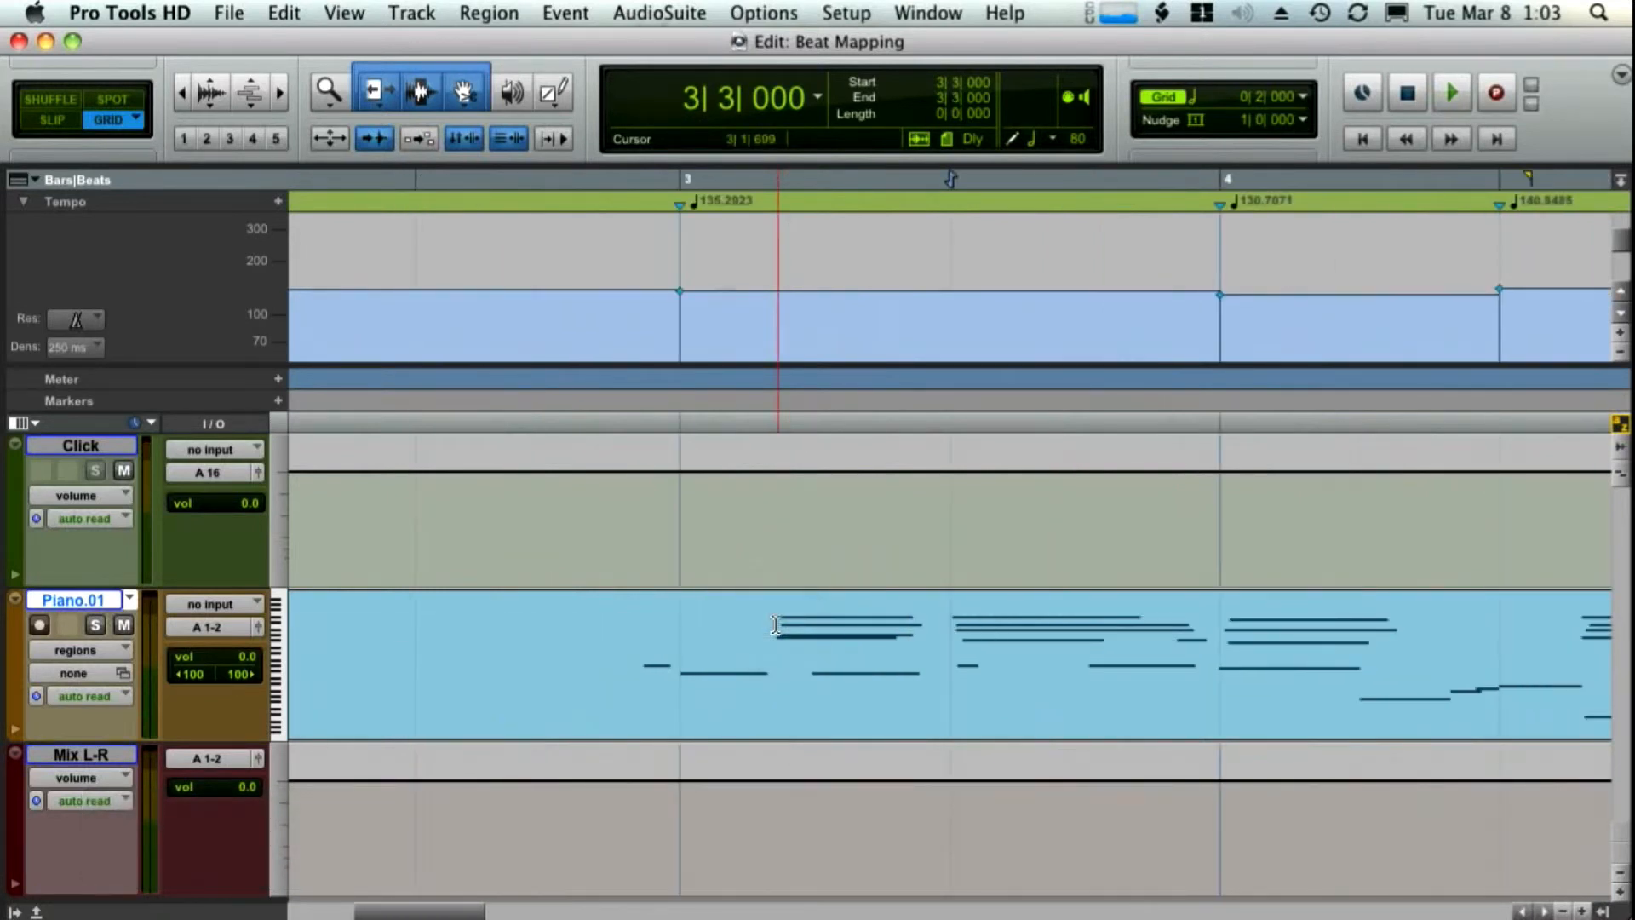
pyautogui.press('t')
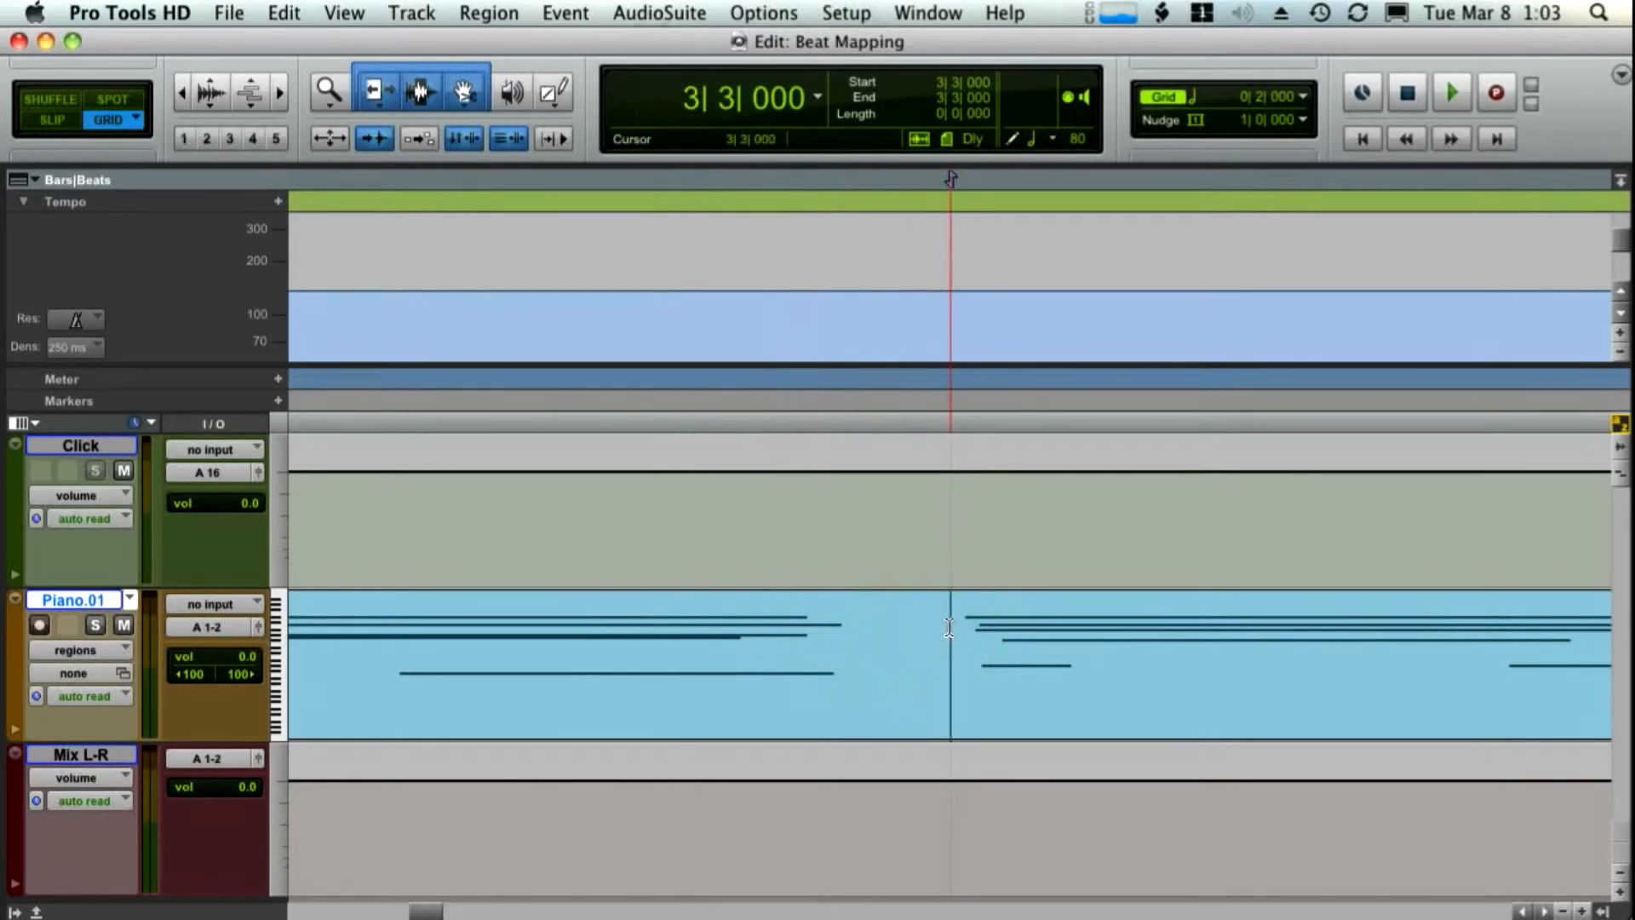
pyautogui.press('Tab')
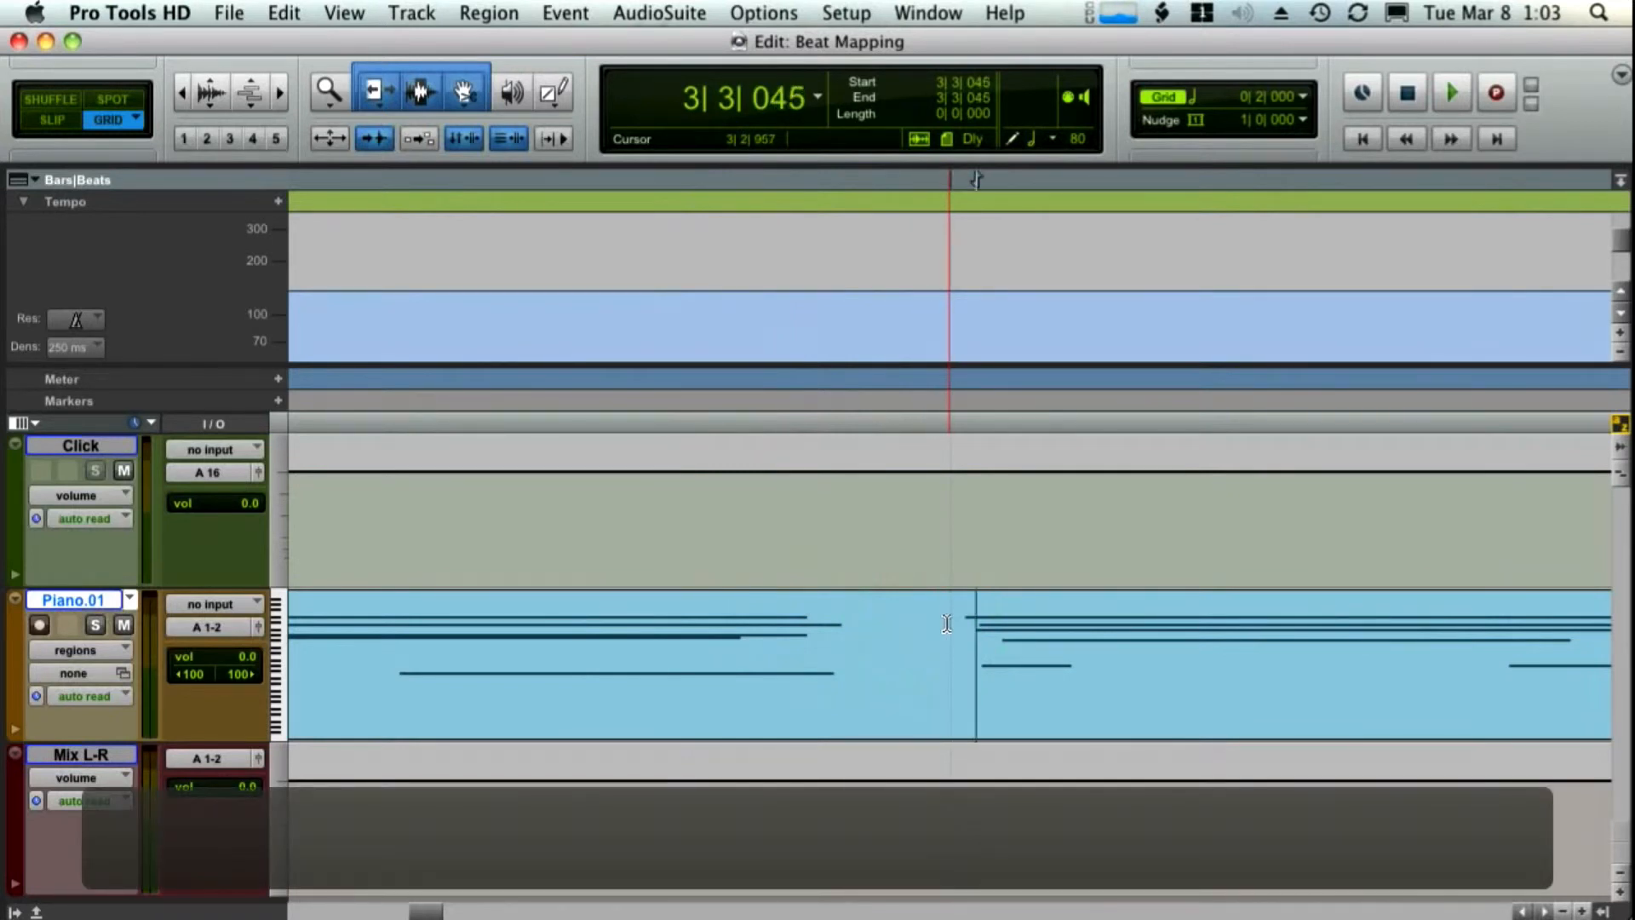
# Add a 4/4 bar/beat marker at the cursor with its location set to 3|3|000
pyautogui.press('super+i')
pyautogui.press('Right')
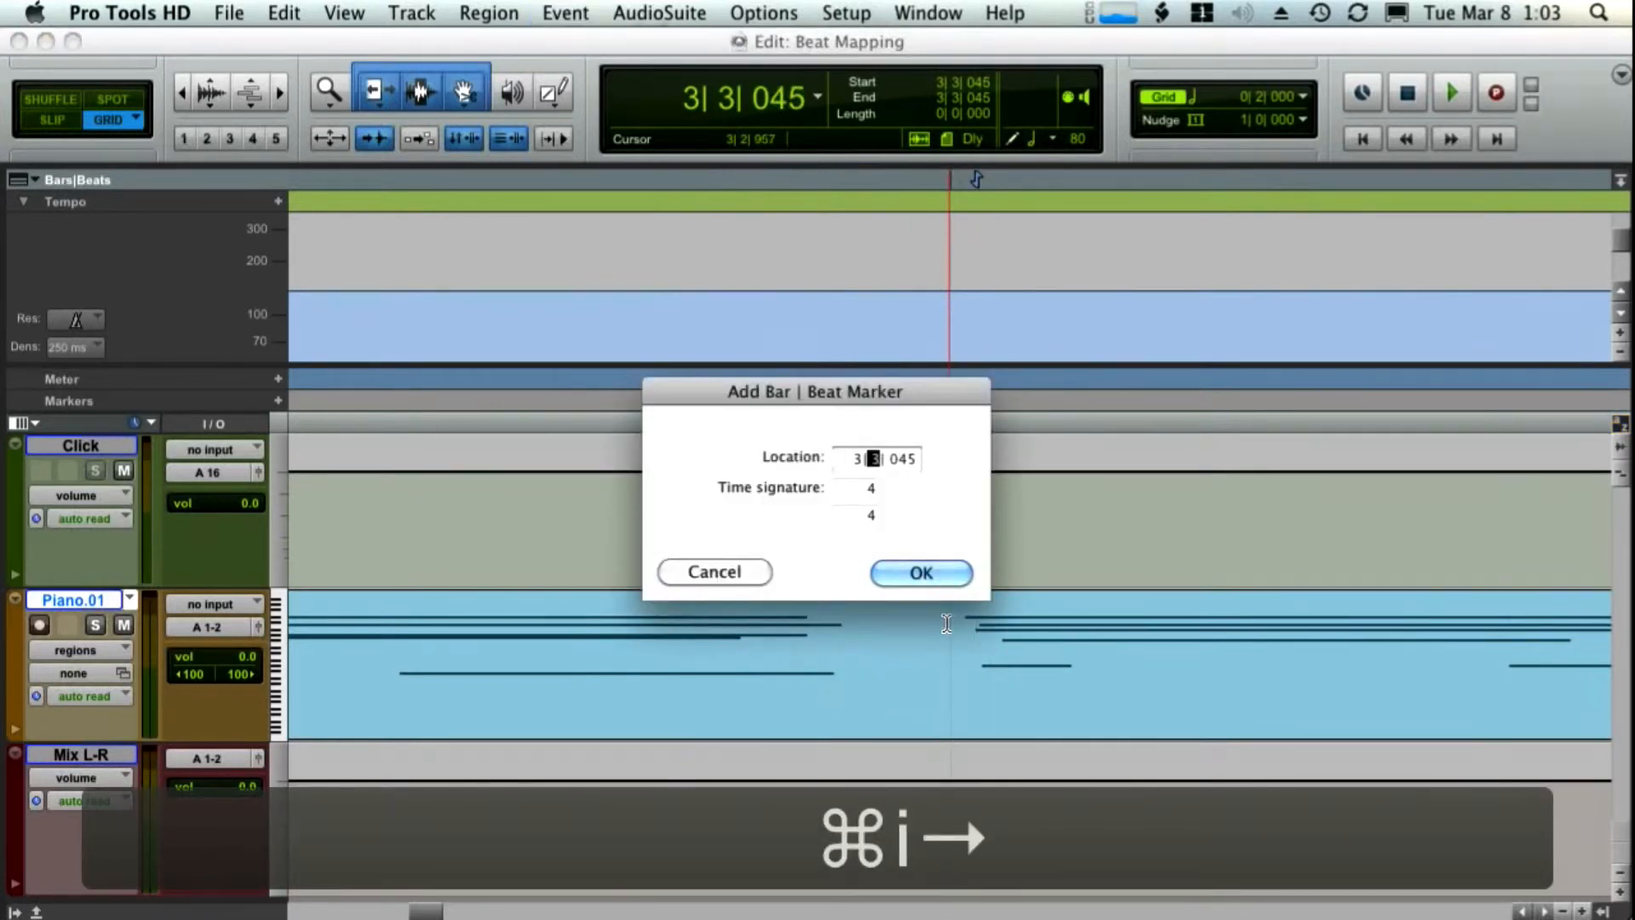
pyautogui.write('3')
pyautogui.press('Return')
pyautogui.scroll(-5, 864, 679)
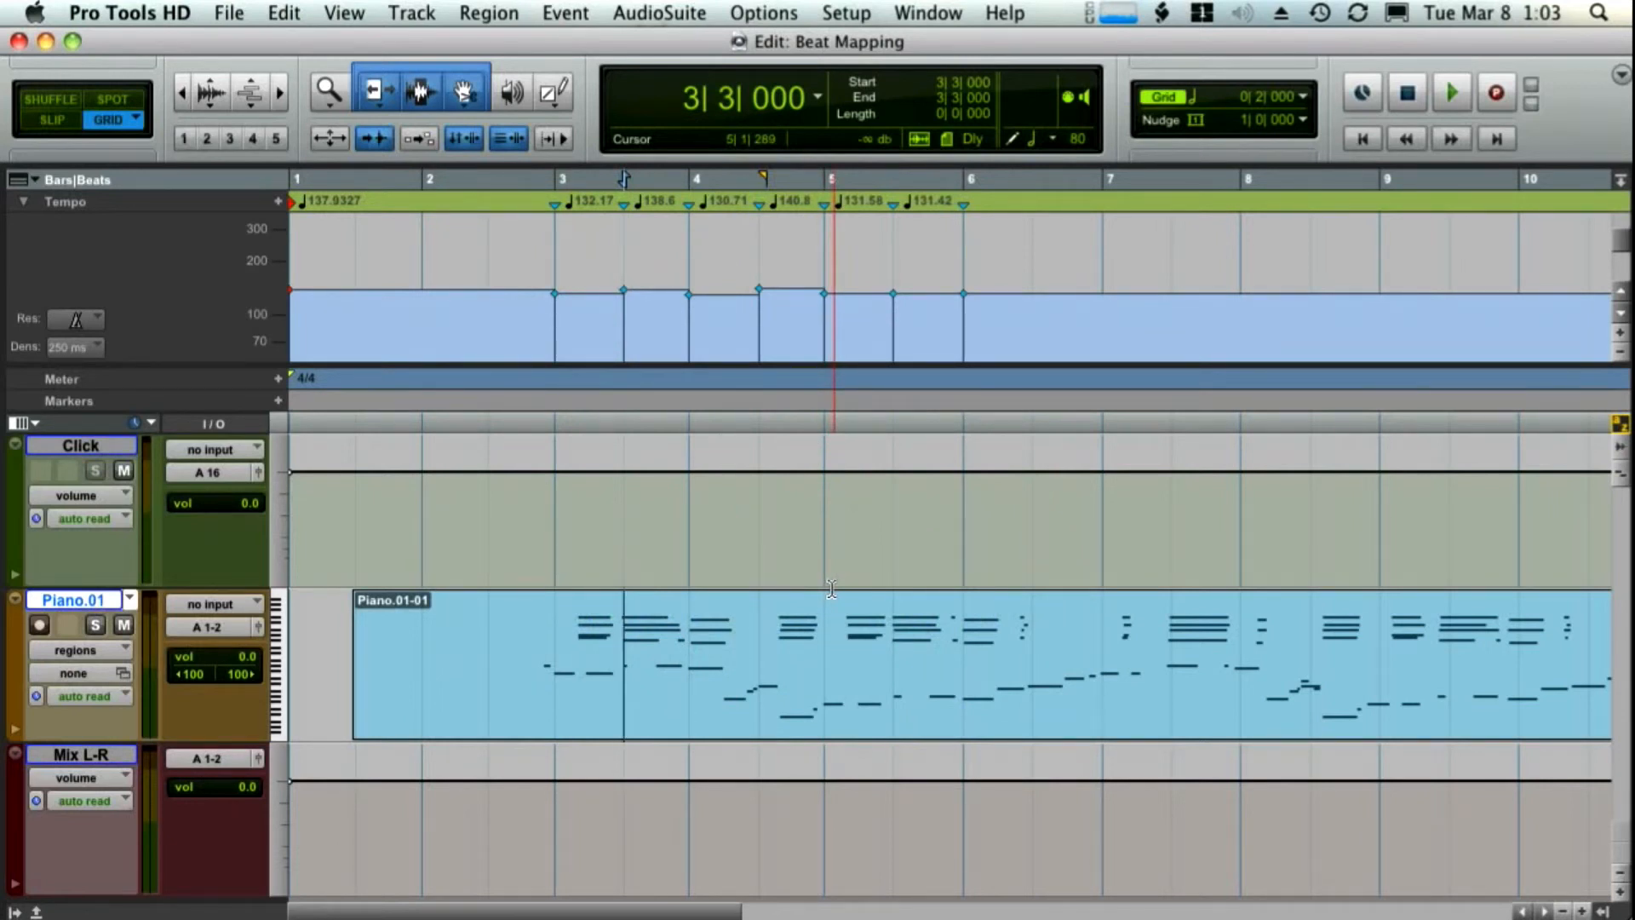
# Switch the Piano.01 track's timebase to Ticks and convert the tempo ruler's bar/beat markers to Tempo Events
pyautogui.click(36, 696)
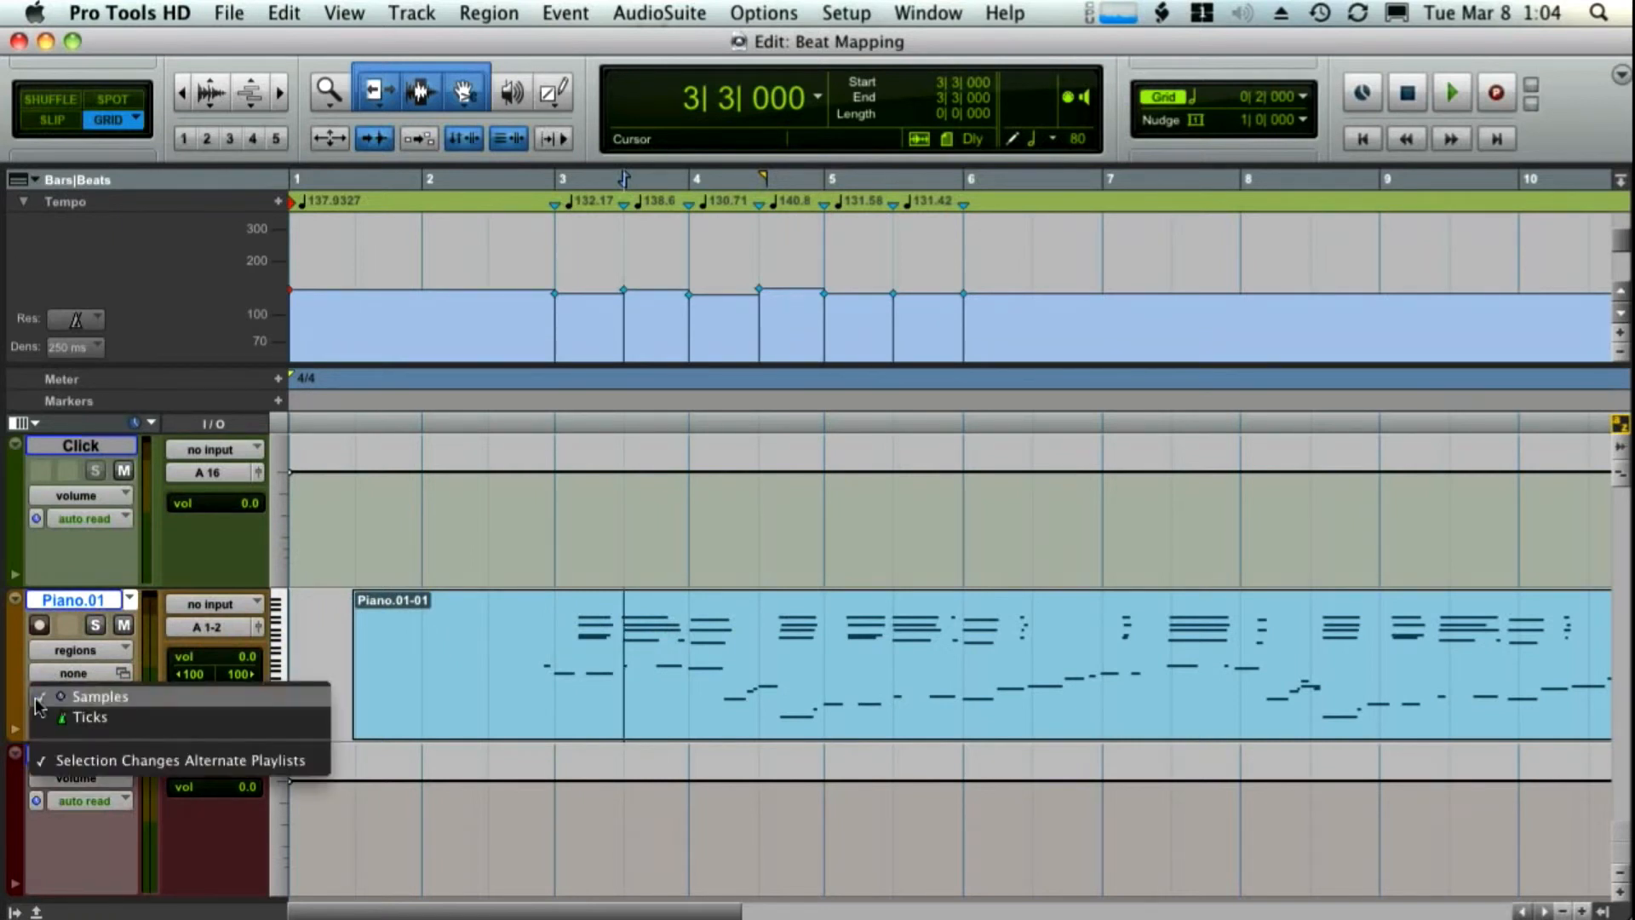
pyautogui.click(70, 717)
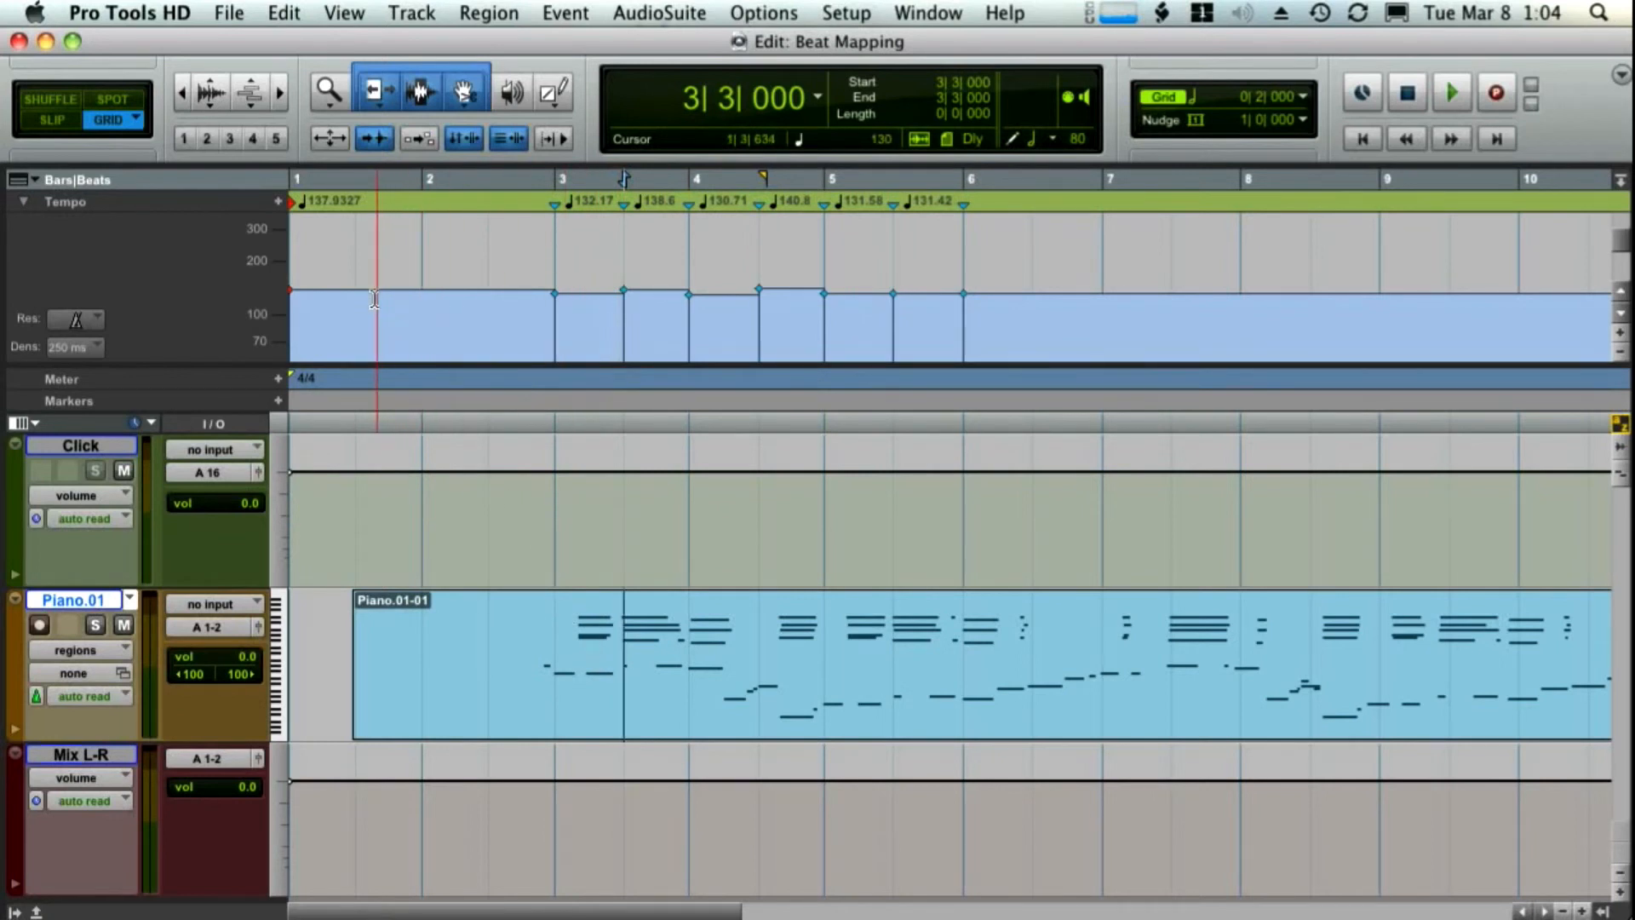
pyautogui.rightClick(278, 202)
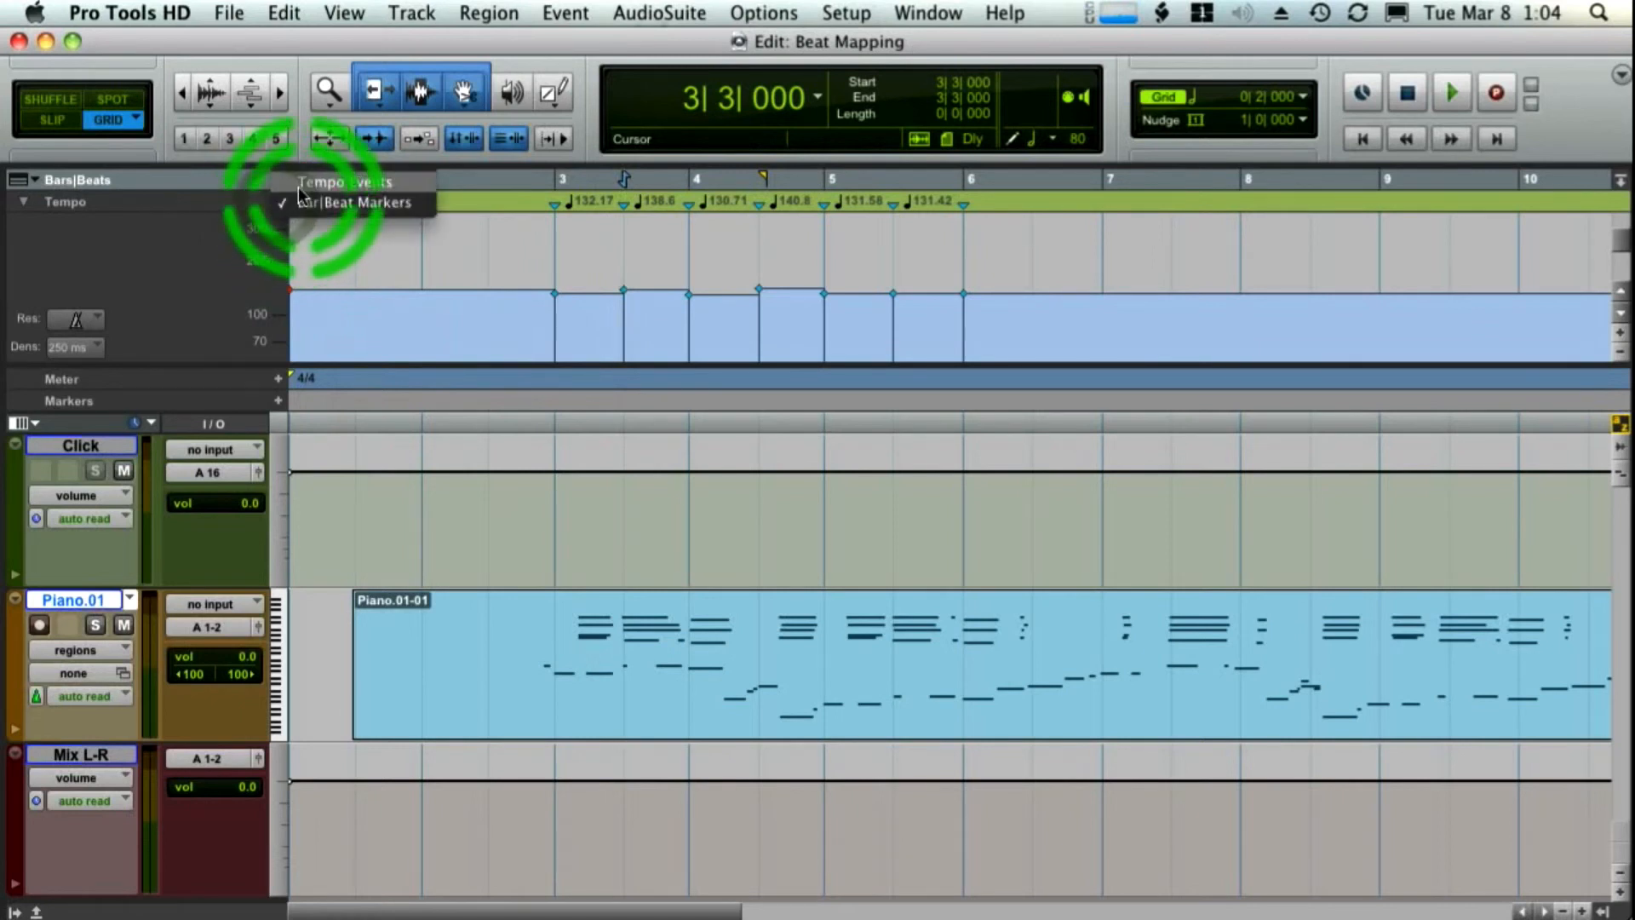
pyautogui.click(299, 182)
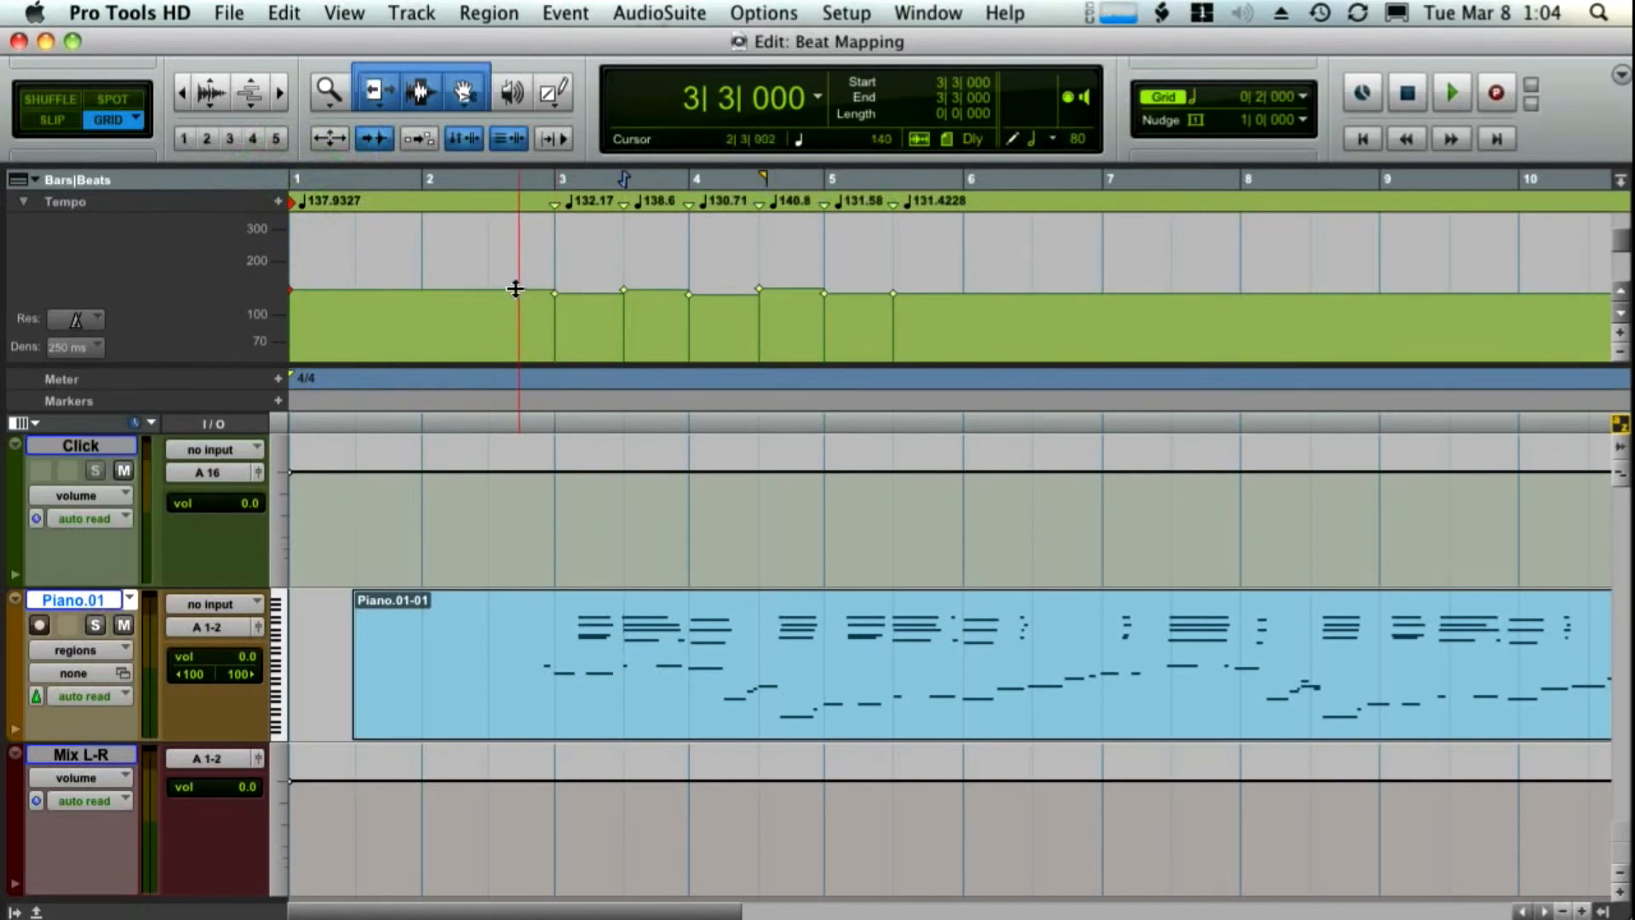
# Set the first tempo event to 143 BPM and delete the tempo events between 2|1|000 and 6|3|000
pyautogui.moveTo(516, 289)
pyautogui.mouseDown()
pyautogui.moveTo(513, 273)
pyautogui.moveTo(500, 318)
pyautogui.moveTo(495, 284)
pyautogui.moveTo(489, 321)
pyautogui.moveTo(489, 288)
pyautogui.mouseUp()
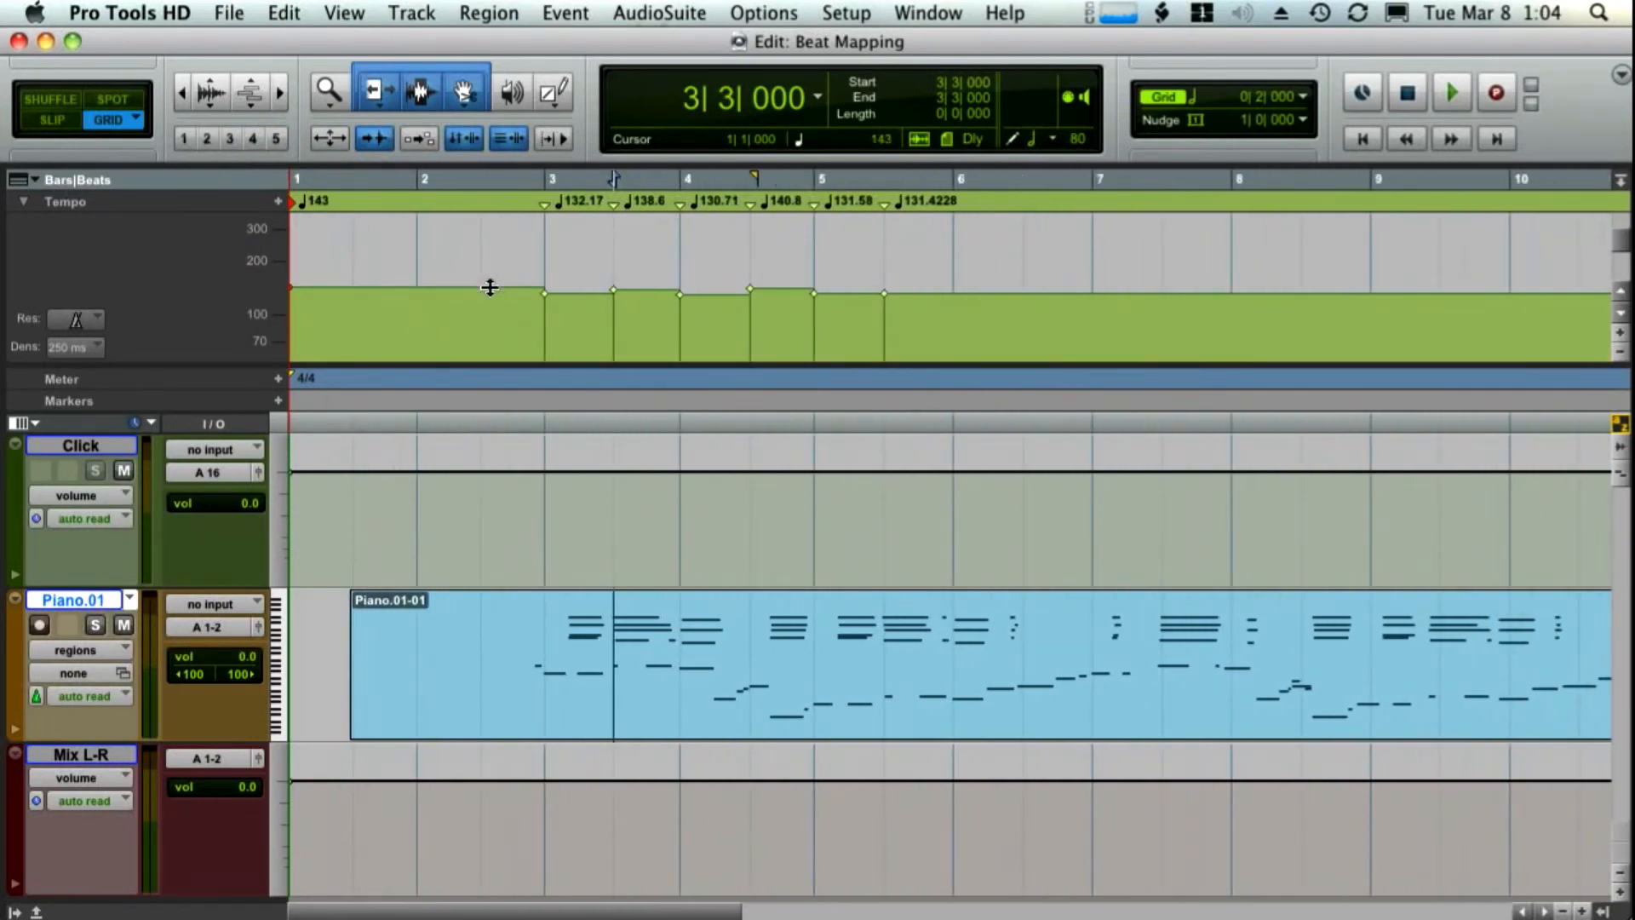
pyautogui.moveTo(389, 298); pyautogui.dragTo(1000, 323)
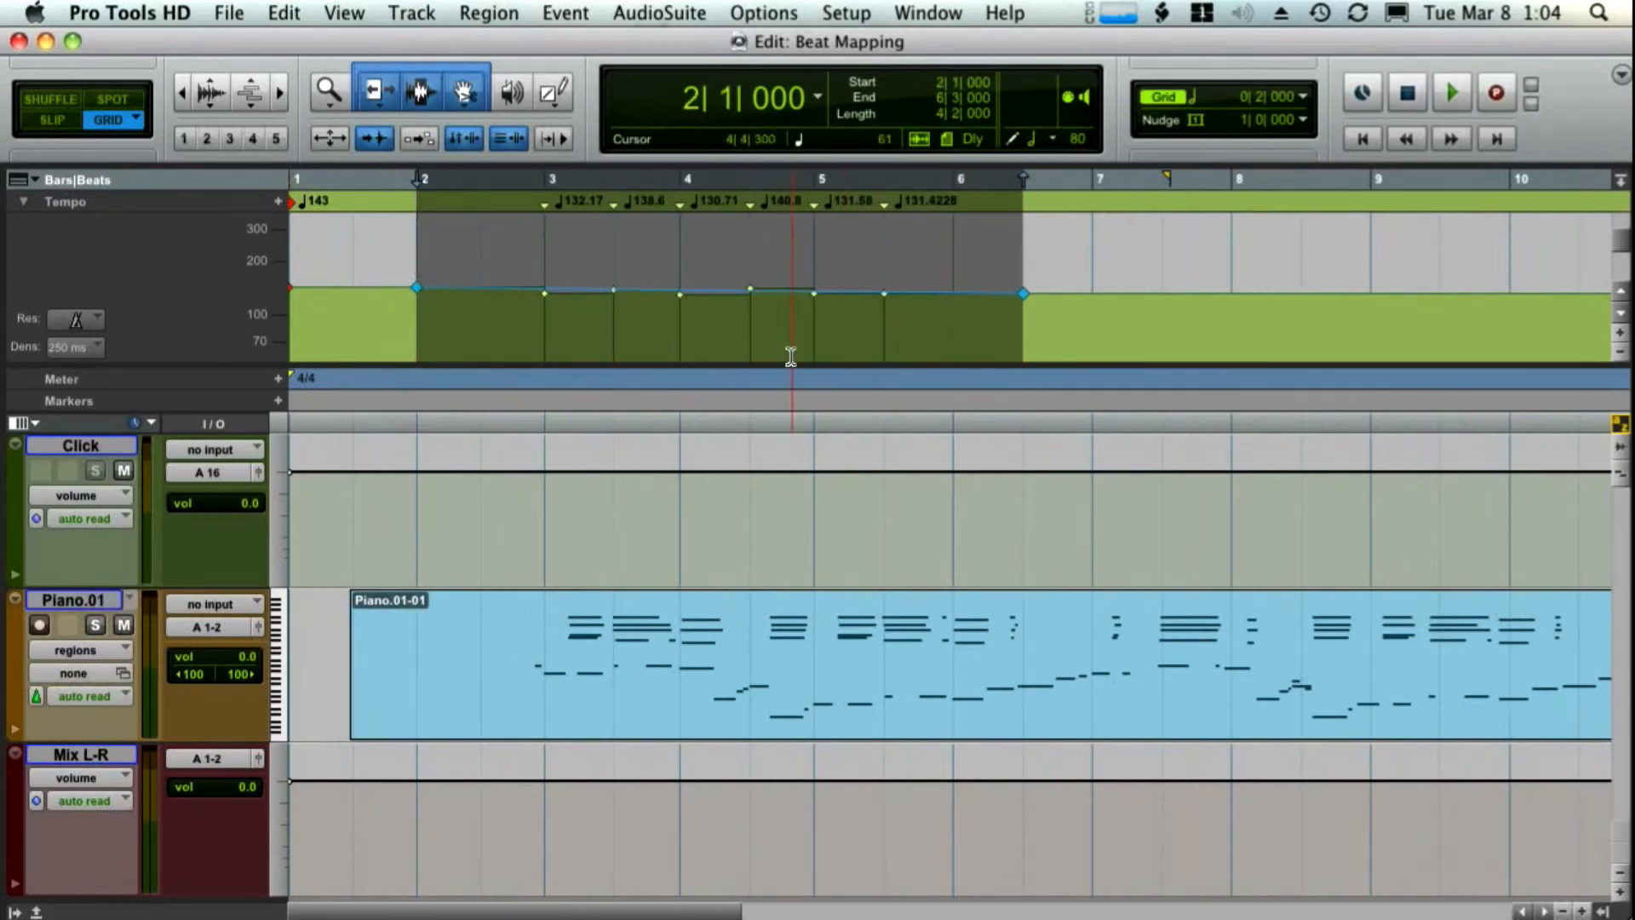
pyautogui.press('BackSpace')
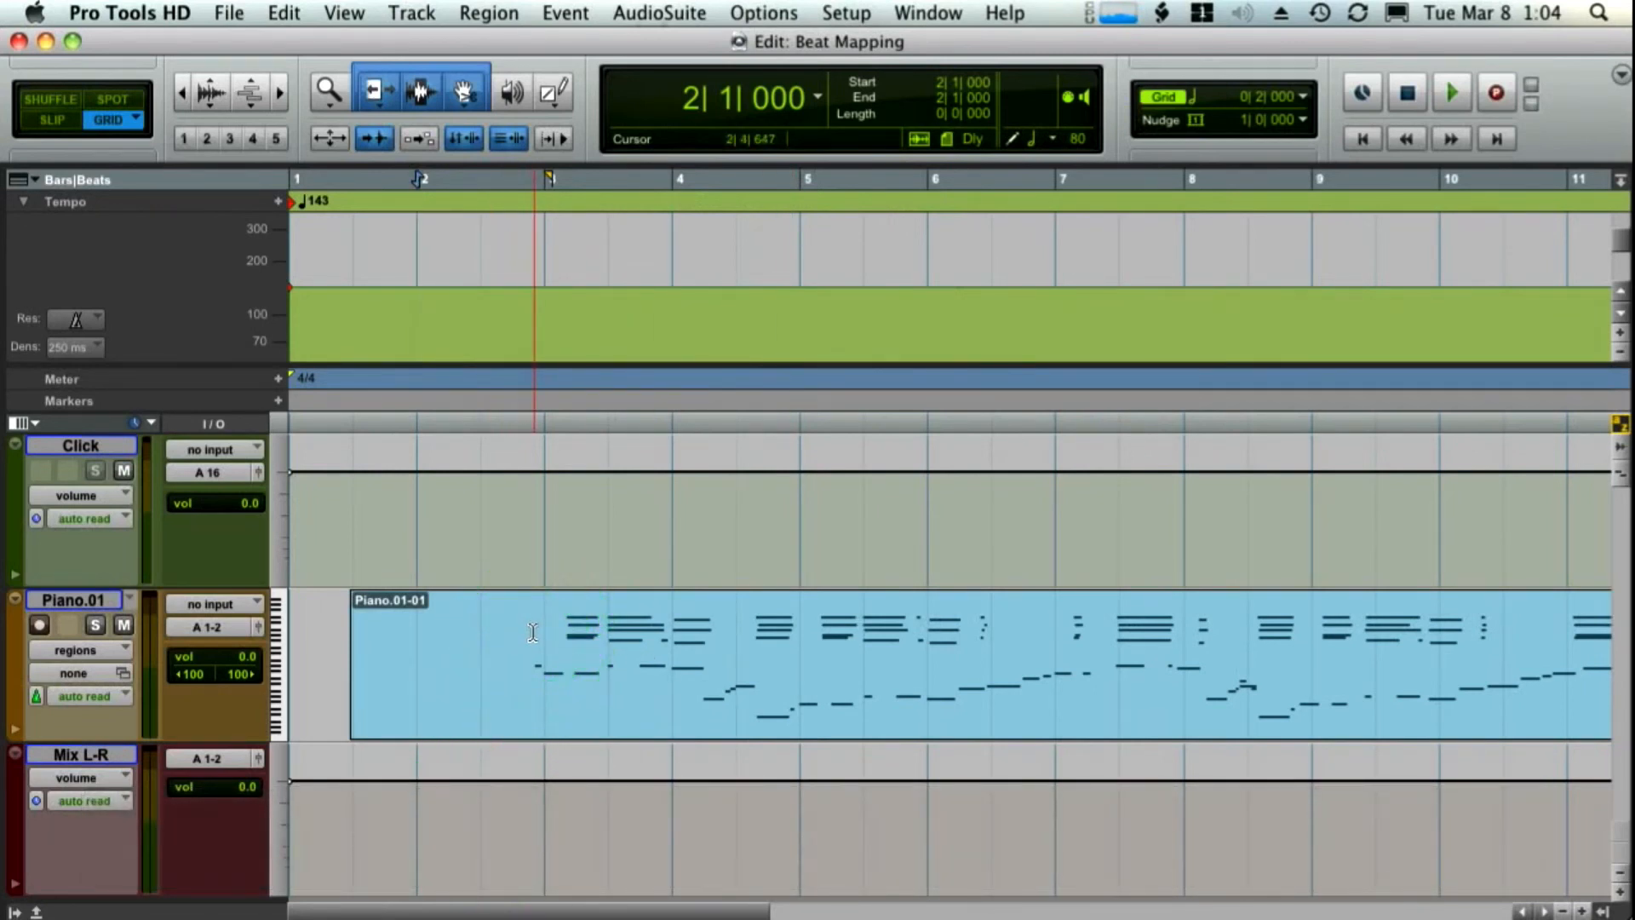
# Play the piano with the click from 2|3|000 at the constant 143 BPM tempo, and stop
pyautogui.click(484, 641)
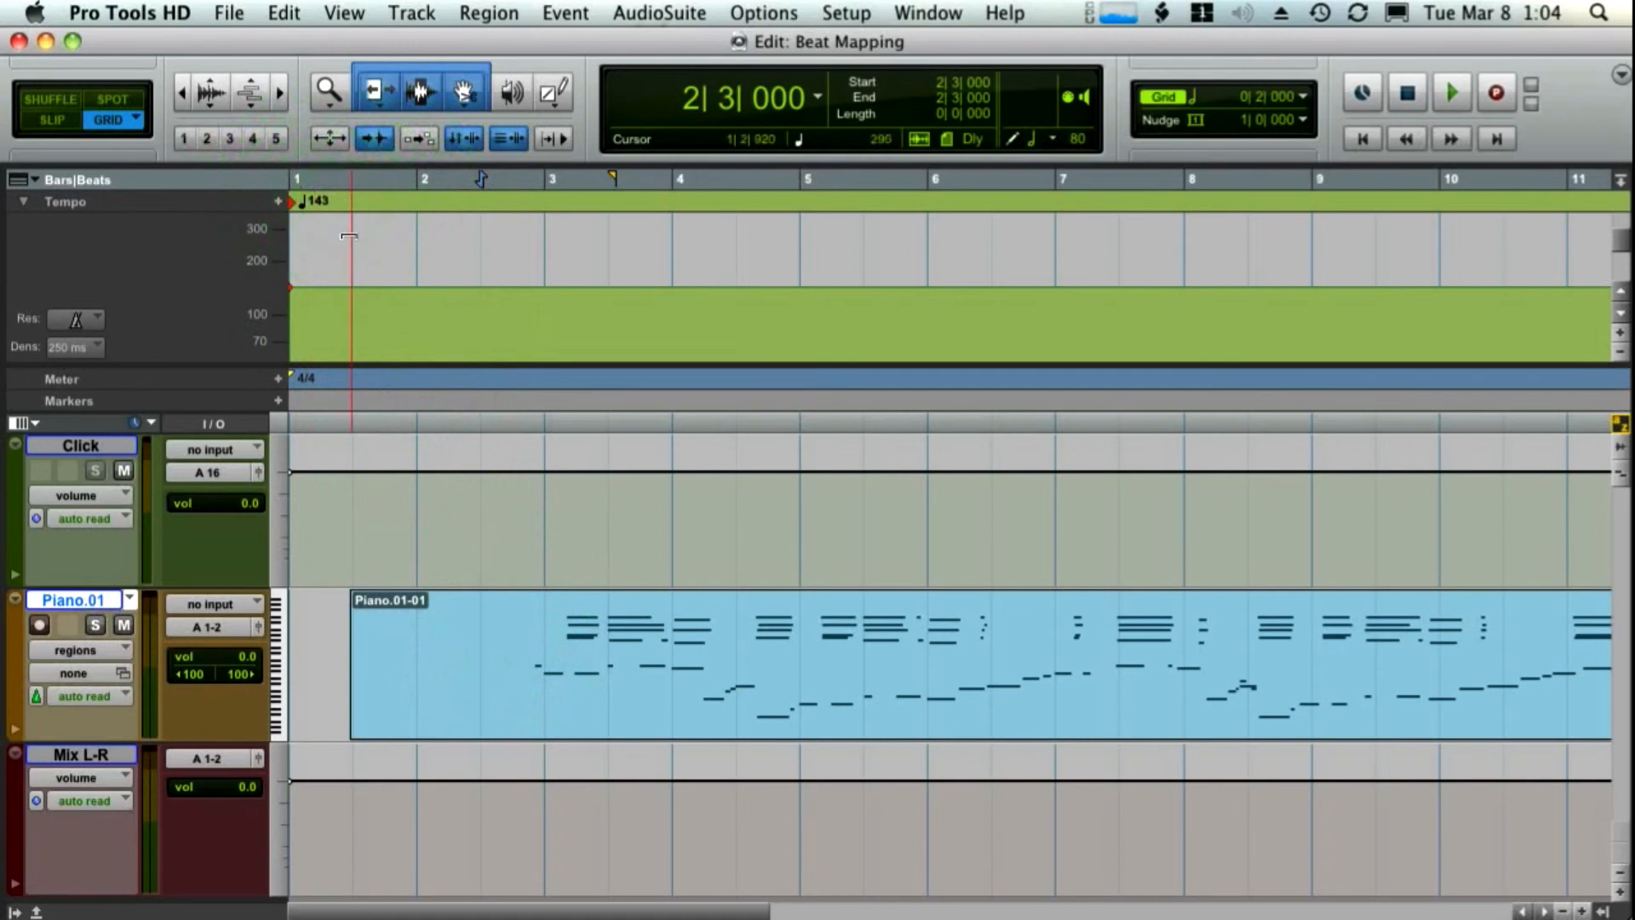
pyautogui.press('space')
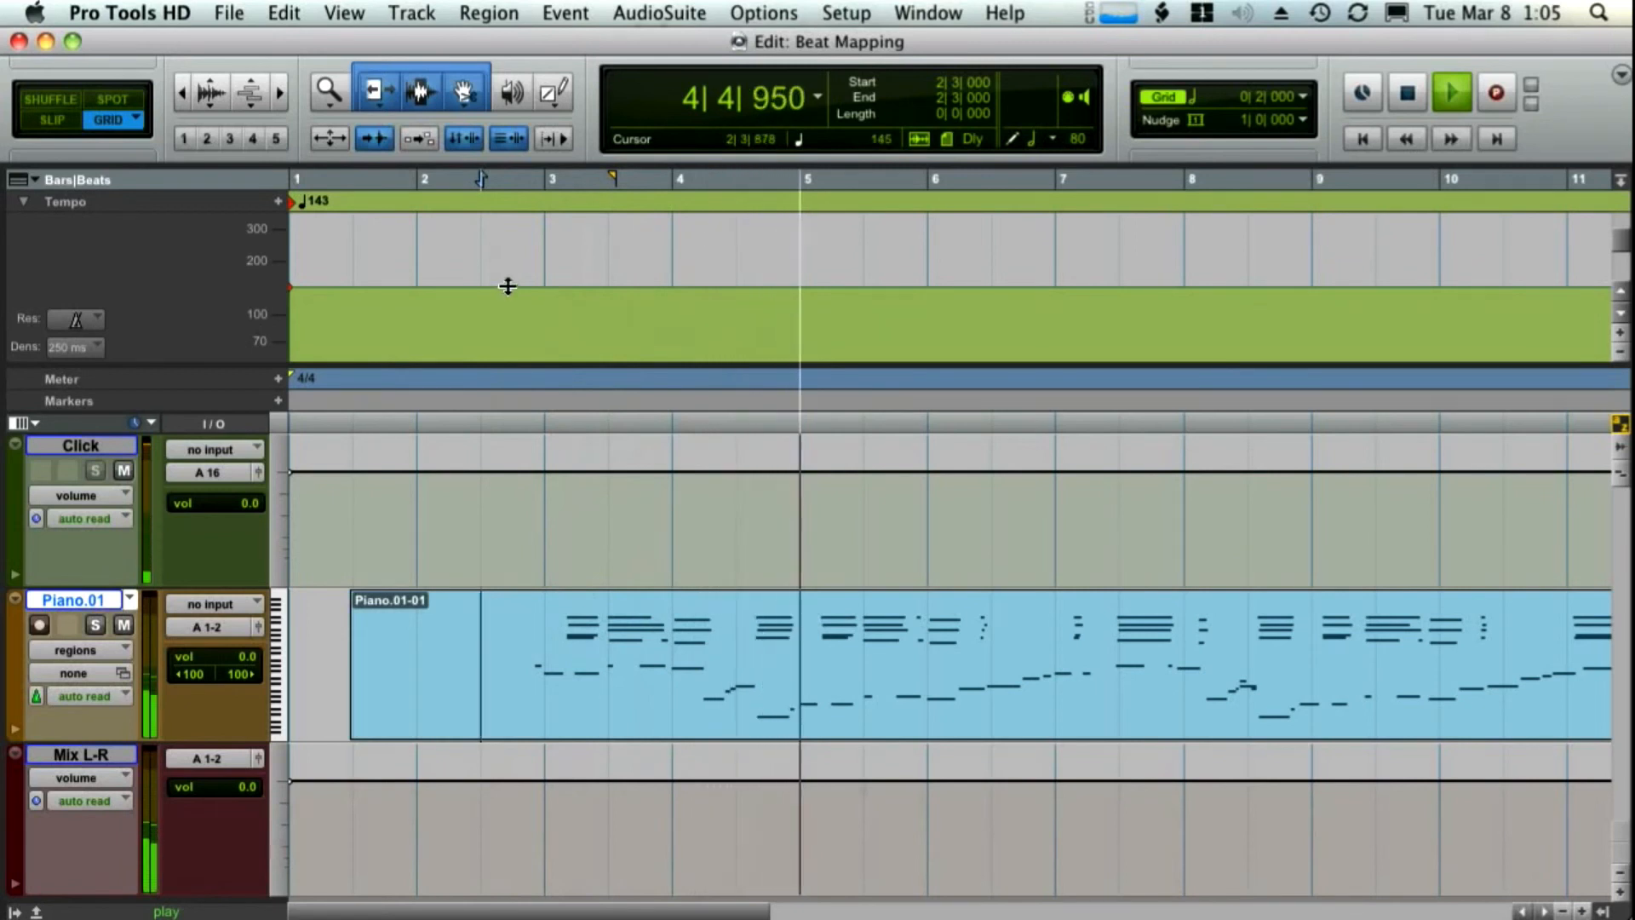
pyautogui.press('space')
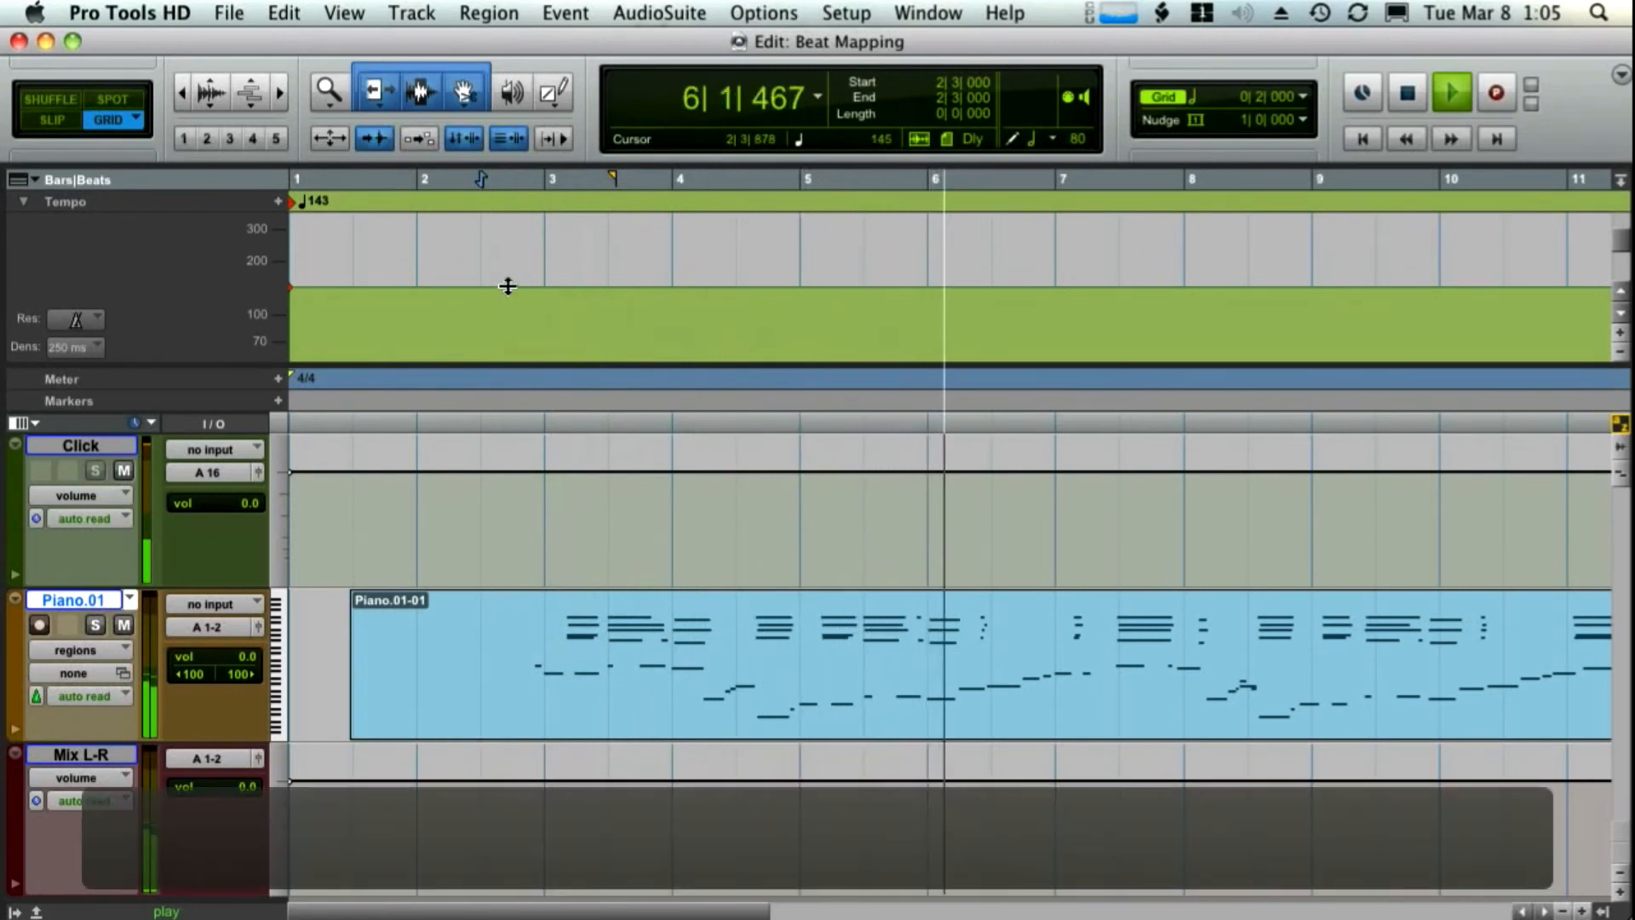
# Lower the constant tempo to 112 BPM and audition the piano with the click from 2|3|000
pyautogui.moveTo(508, 286); pyautogui.dragTo(507, 310)
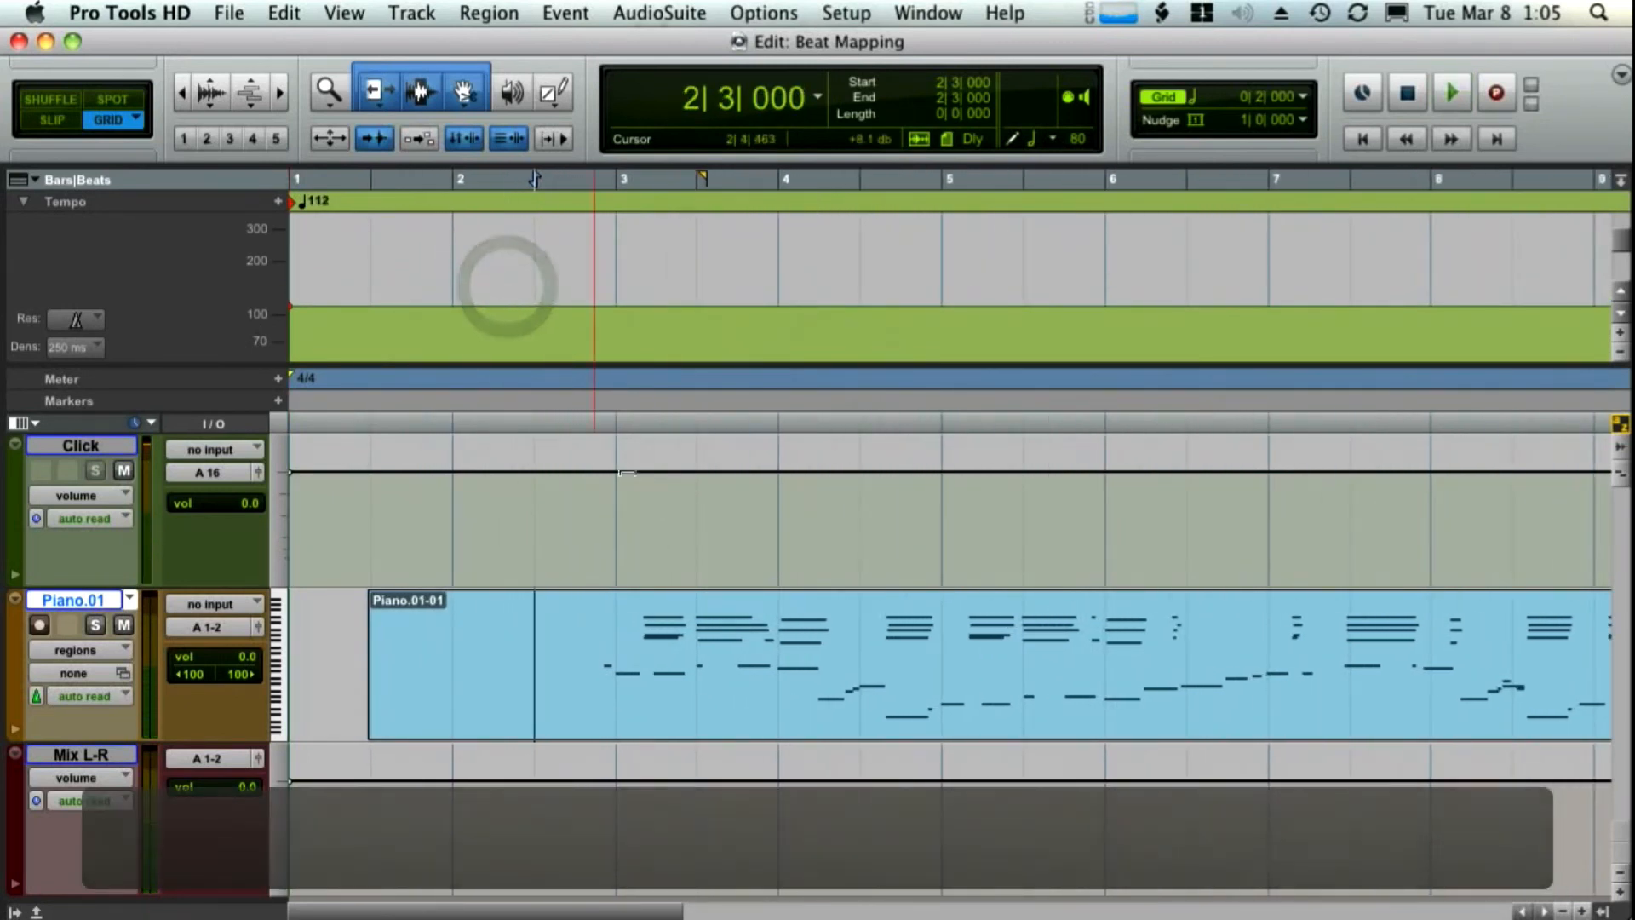
pyautogui.press('space')
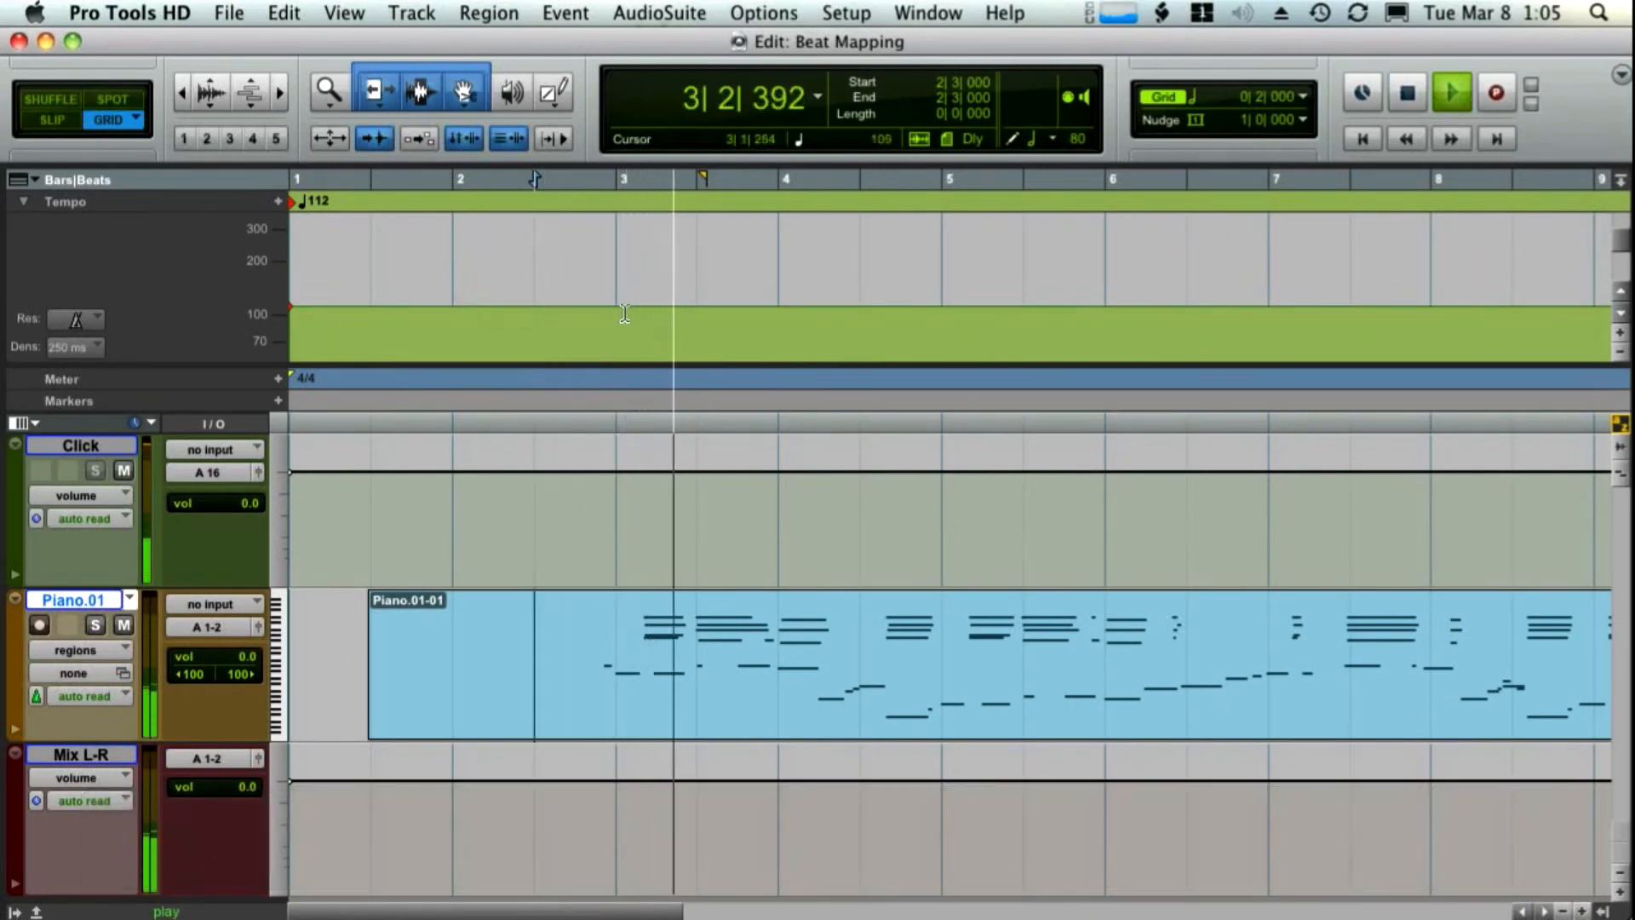
pyautogui.press('space')
# Raise the constant tempo to 218 BPM and audition the piano with the click from 2|3|000
pyautogui.moveTo(627, 308); pyautogui.dragTo(625, 268)
pyautogui.press('space')
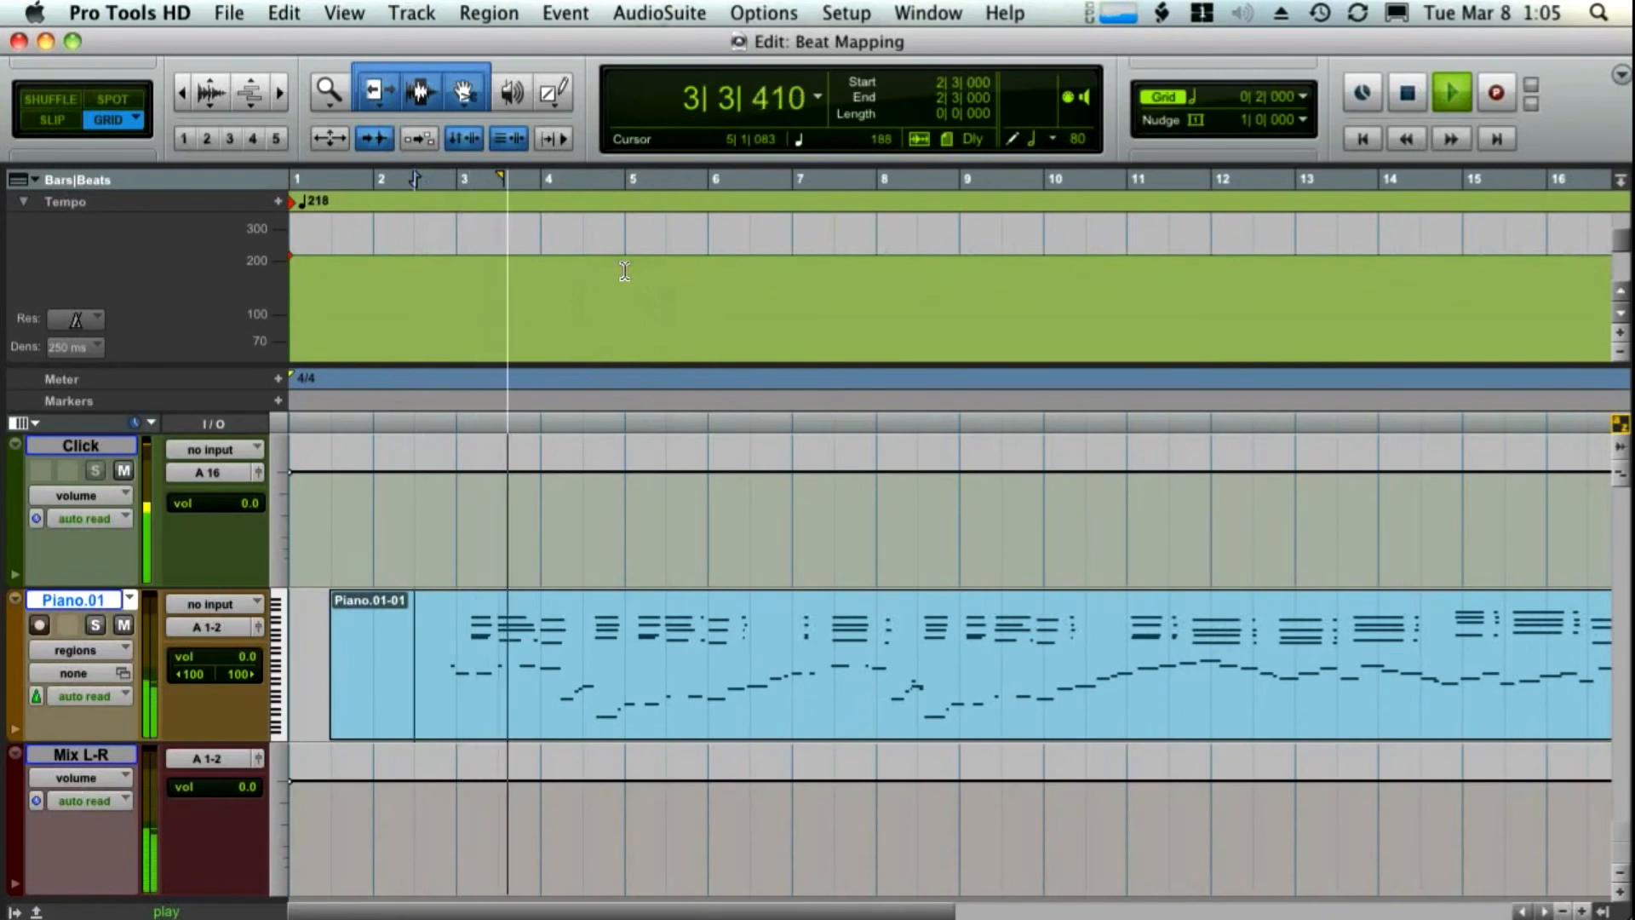
pyautogui.press('space')
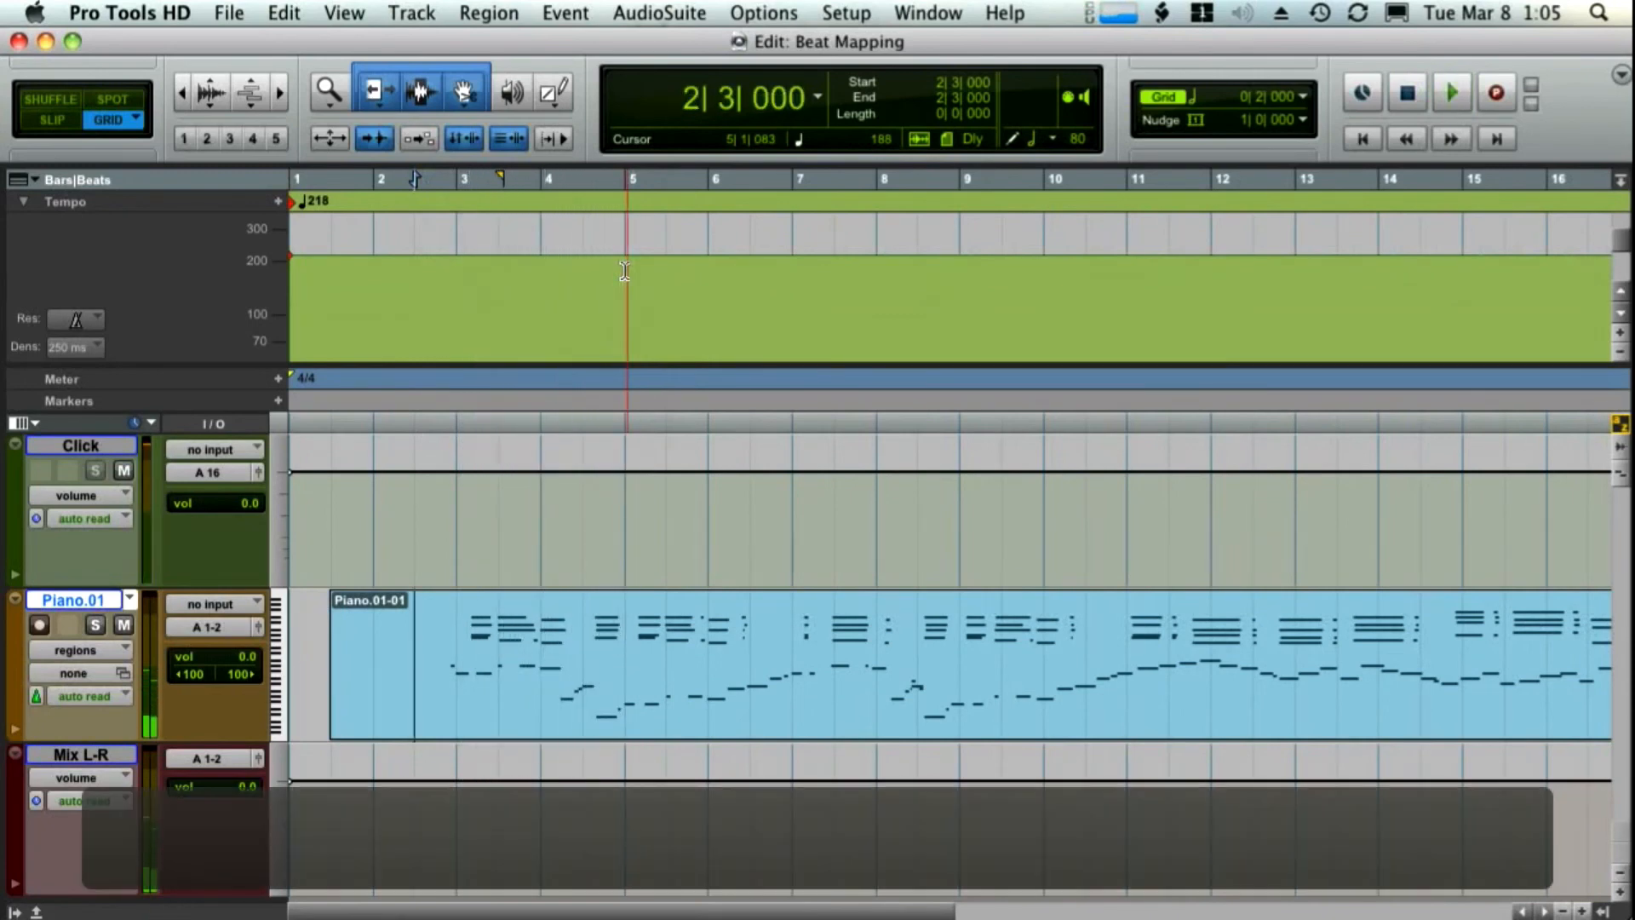
# Set the constant tempo to 132 BPM
pyautogui.moveTo(622, 257); pyautogui.dragTo(622, 295)
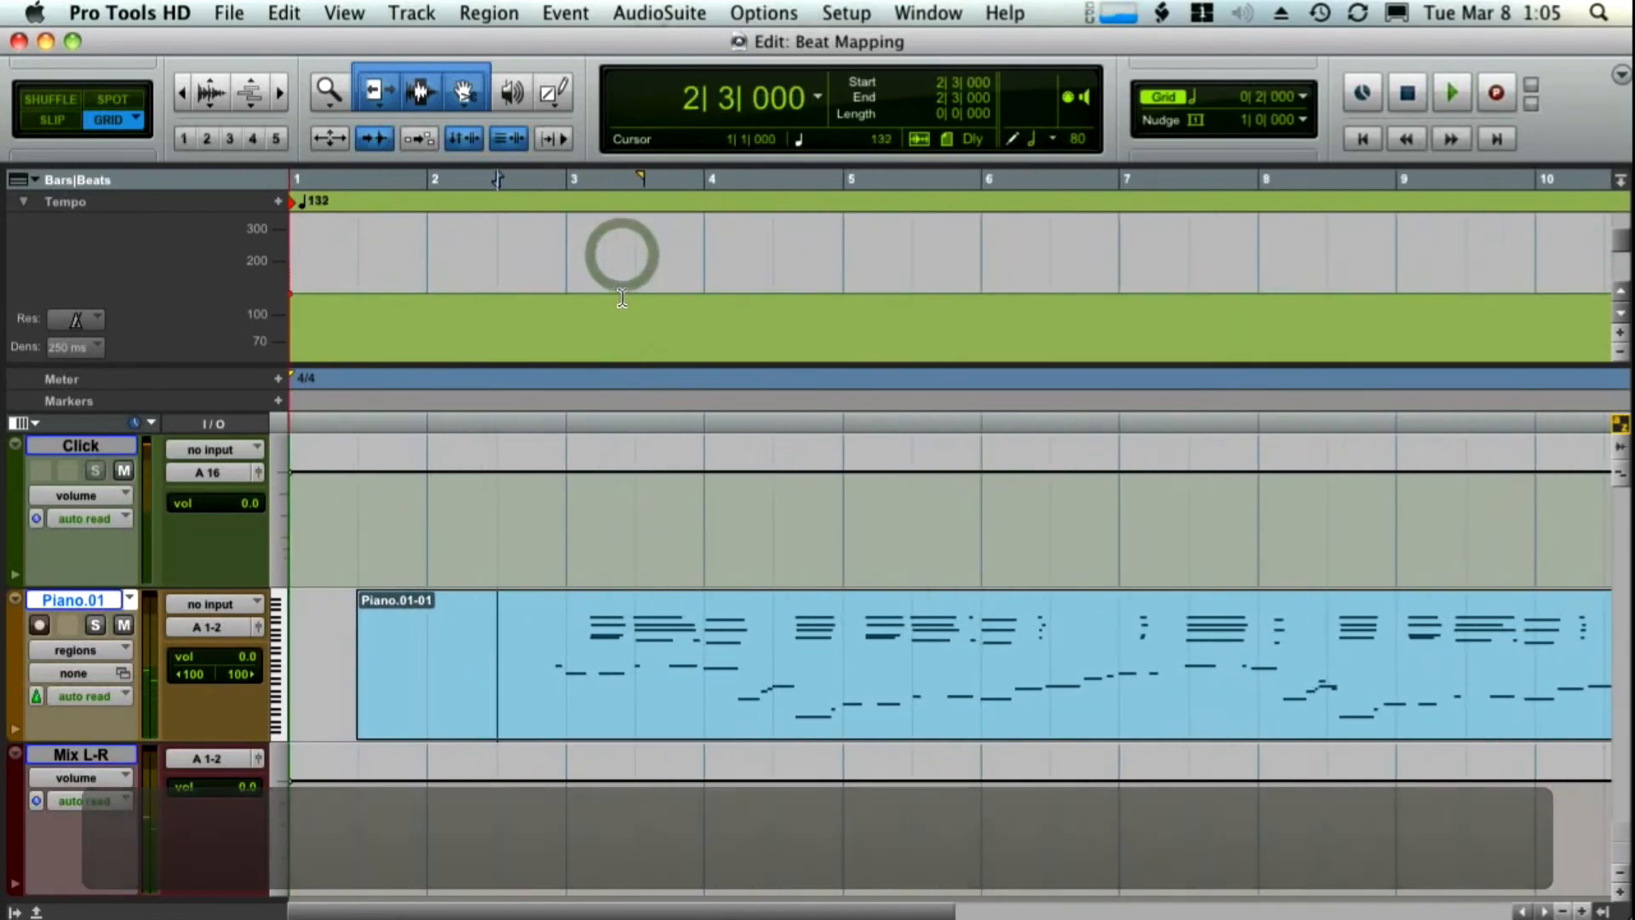